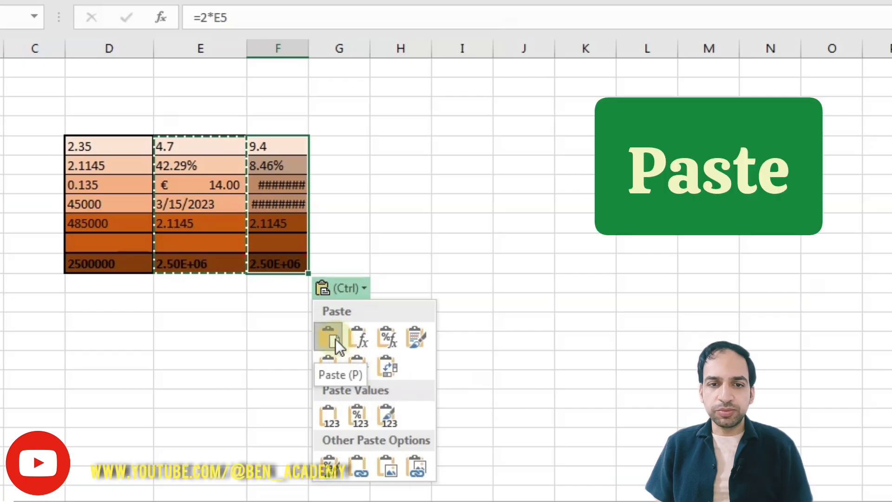
Step: Widen column F so the pasted currency and date values fit in their cells
{"action": "left_click", "coordinate": [270, 139]}
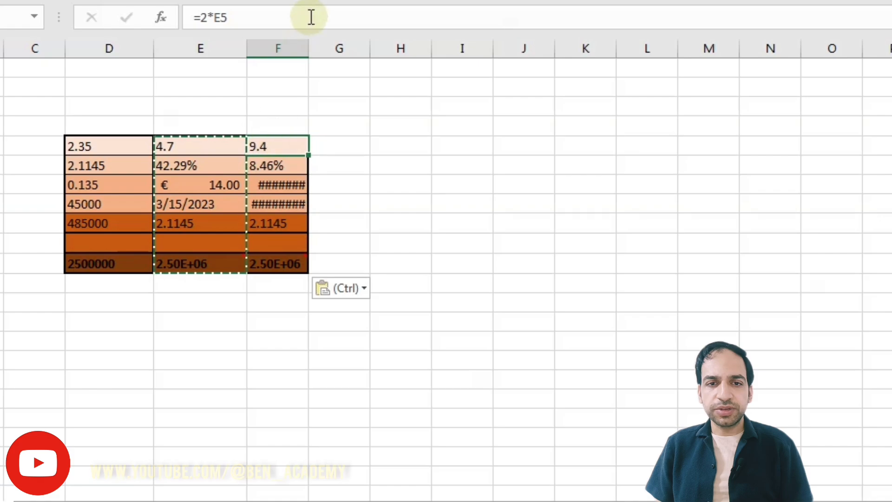
{"action": "left_click_drag", "start_coordinate": [309, 48], "coordinate": [334, 49]}
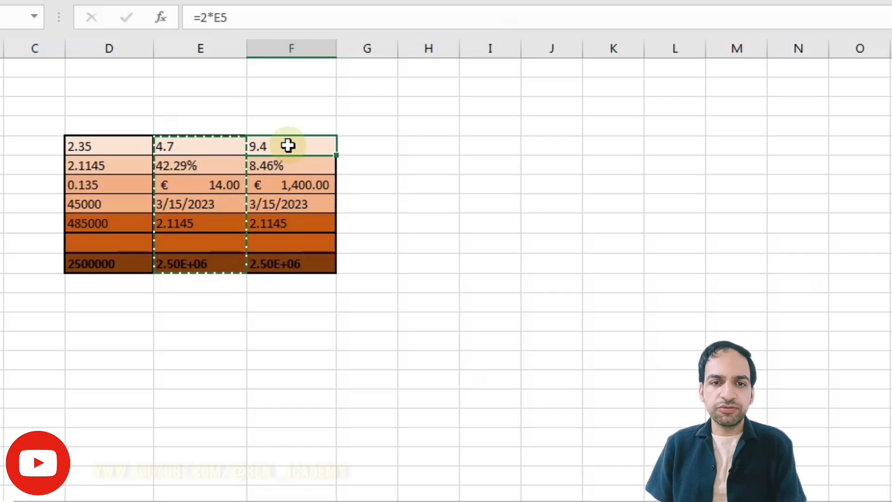
Step: Compare the formulas in E5 and E6 with the pasted ones in F5 and F6 to check how the references shift
{"action": "key", "text": "Left"}
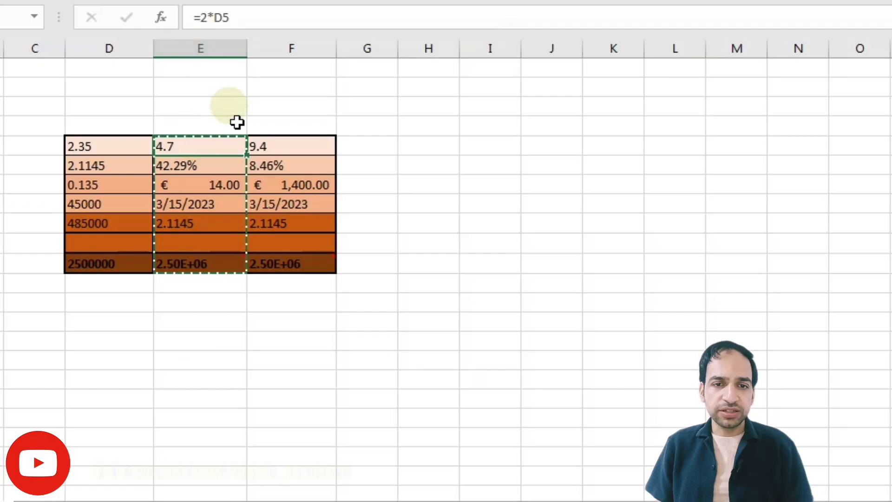
{"action": "left_click", "coordinate": [271, 147]}
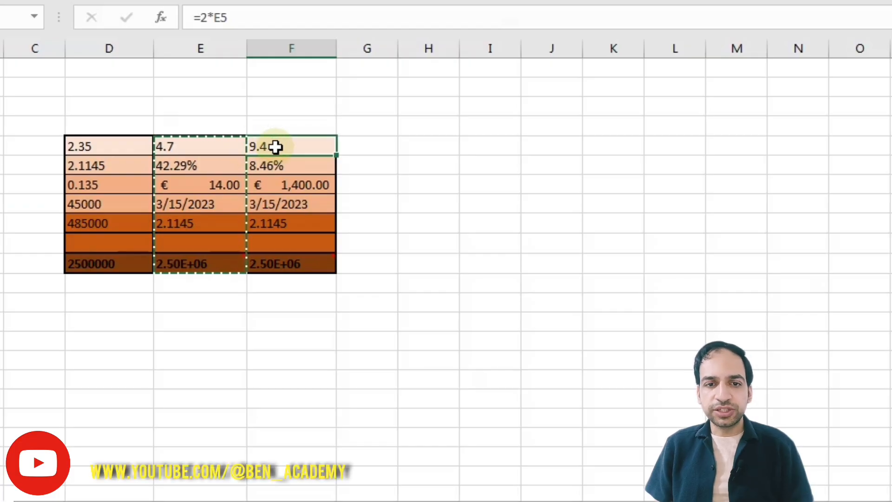
{"action": "left_click", "coordinate": [211, 145]}
{"action": "left_click", "coordinate": [277, 146]}
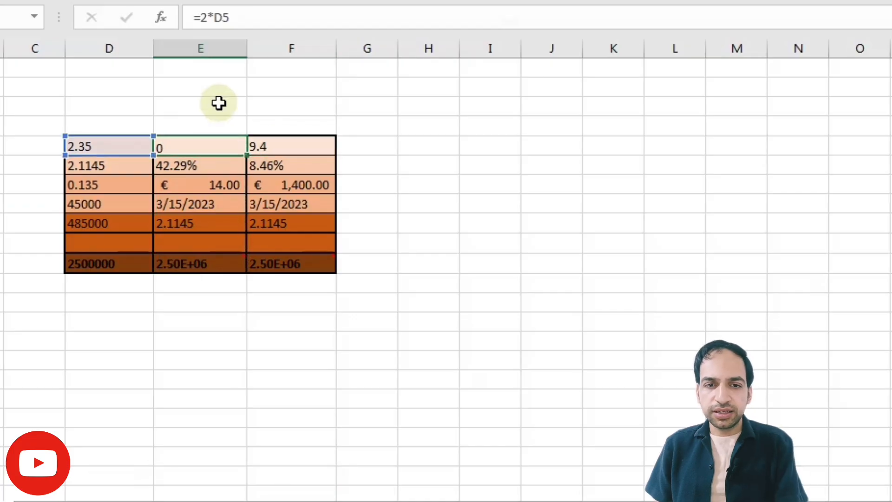
{"action": "key", "text": "Return"}
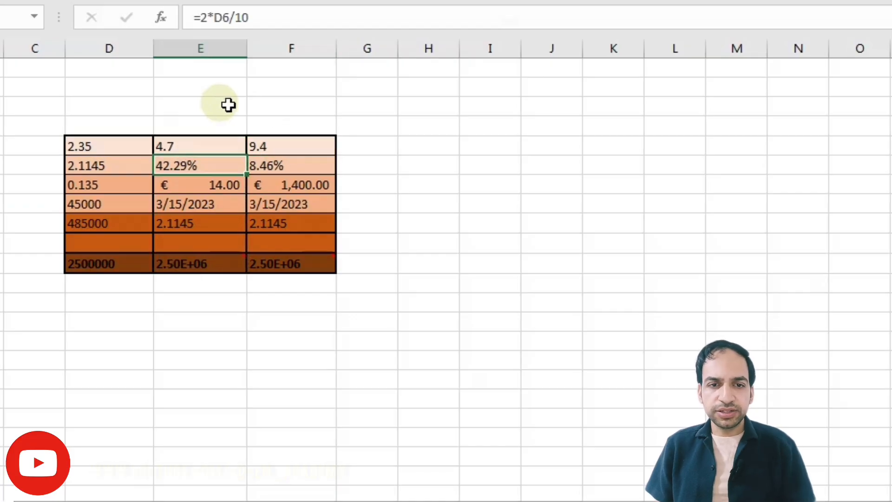
{"action": "left_click", "coordinate": [294, 167]}
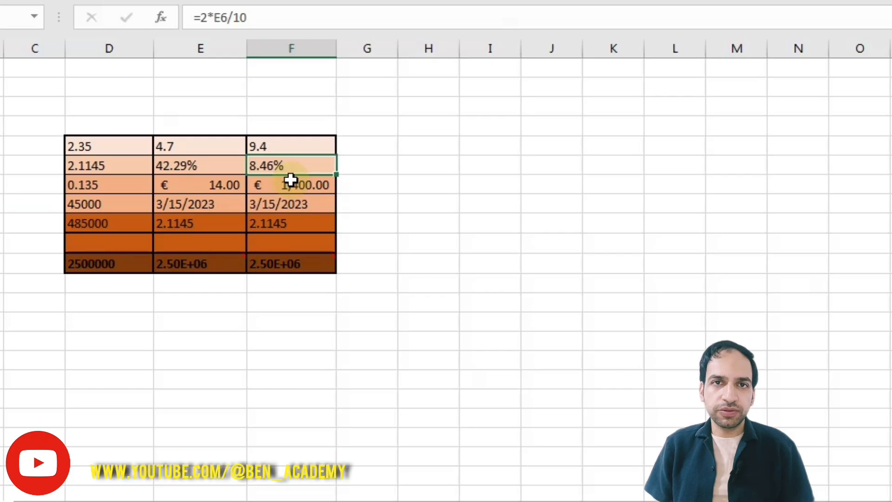
{"action": "left_click", "coordinate": [286, 221]}
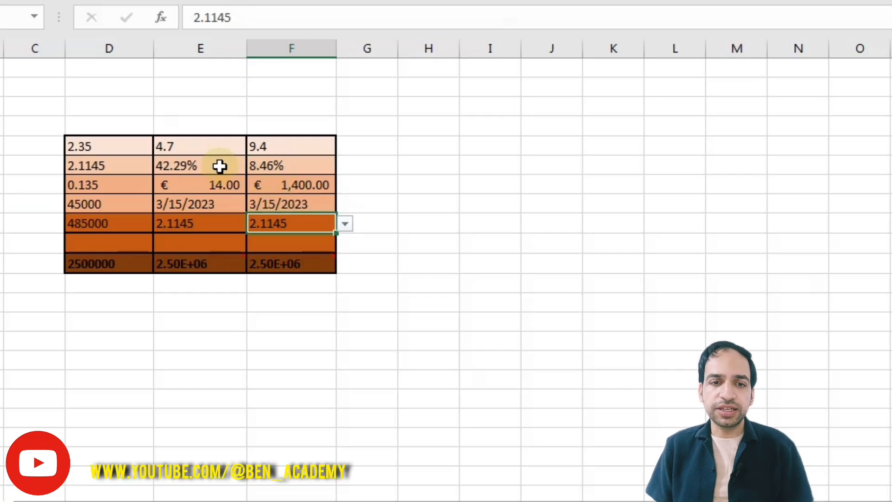
{"action": "left_click", "coordinate": [220, 166]}
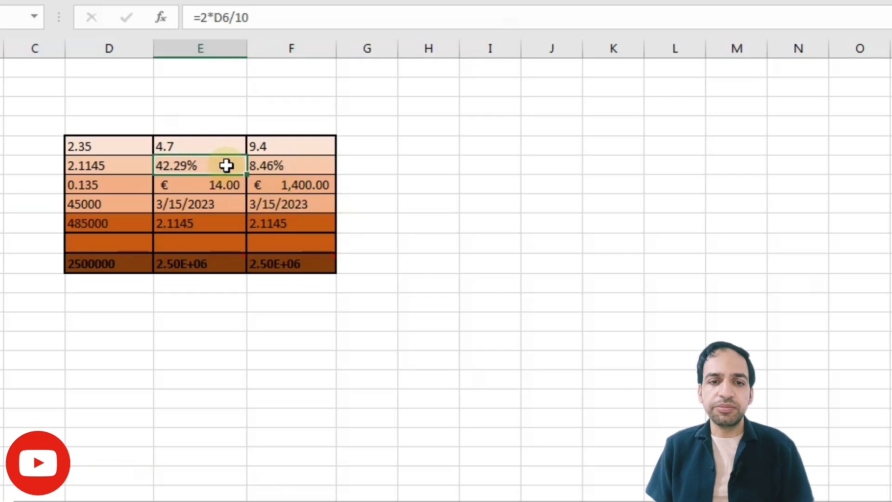
{"action": "left_click", "coordinate": [282, 167]}
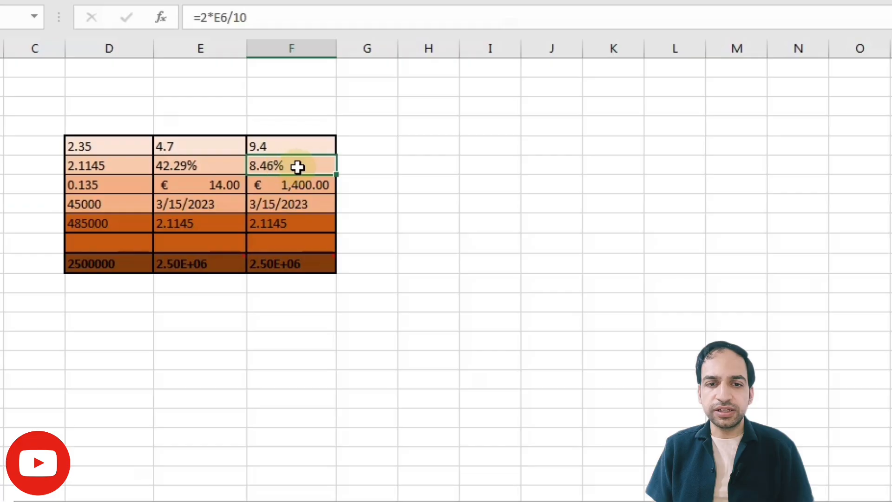
Step: Examine the drop-down lists in E9 and F9 to check whether the list choices were pasted too
{"action": "left_click", "coordinate": [240, 224]}
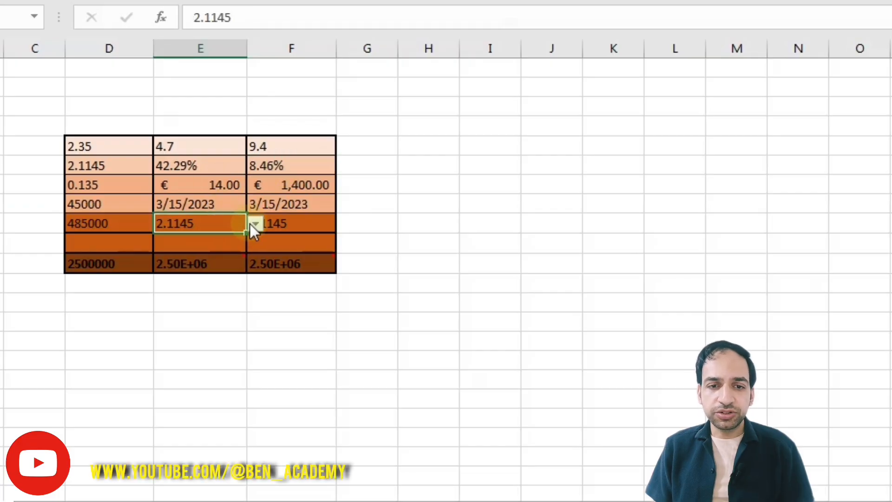
{"action": "left_click", "coordinate": [255, 224]}
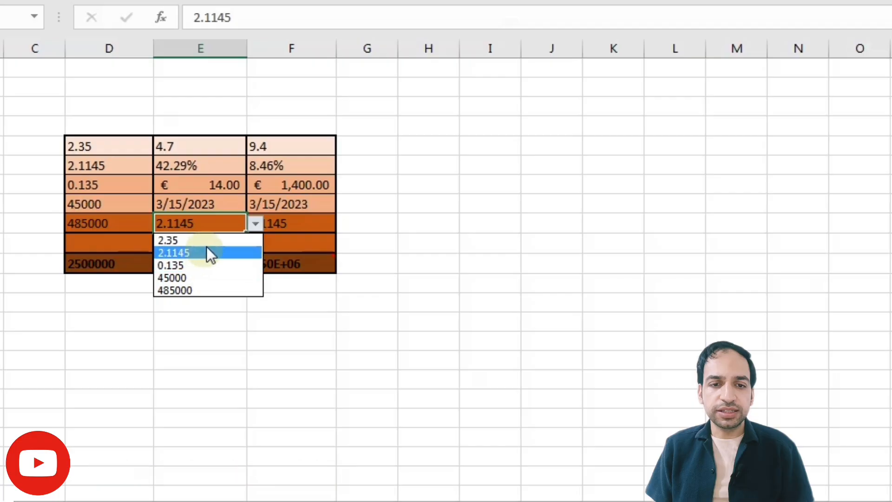
{"action": "left_click", "coordinate": [287, 223]}
{"action": "left_click", "coordinate": [288, 221]}
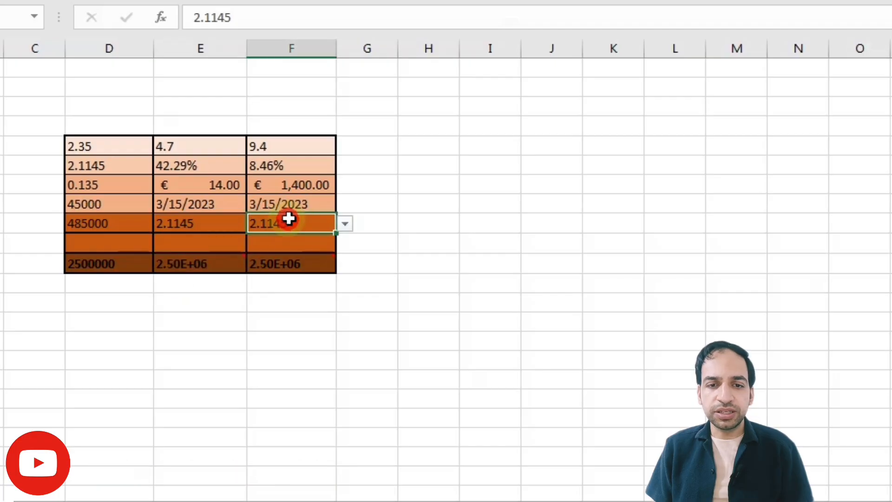
{"action": "left_click", "coordinate": [348, 225]}
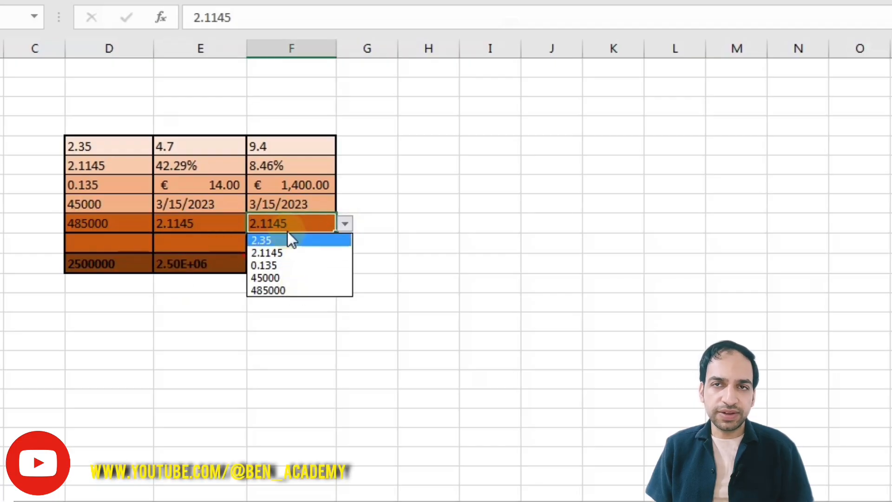
{"action": "left_click", "coordinate": [219, 243]}
{"action": "left_click", "coordinate": [214, 241]}
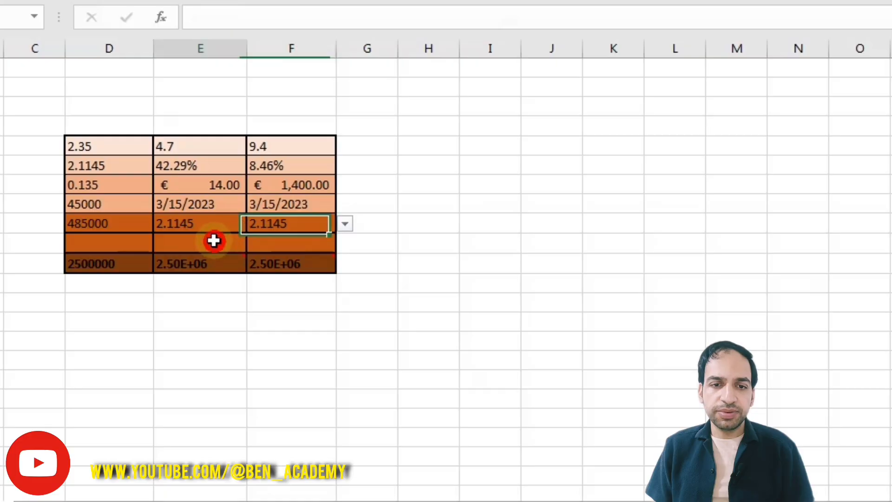
{"action": "left_click", "coordinate": [251, 220]}
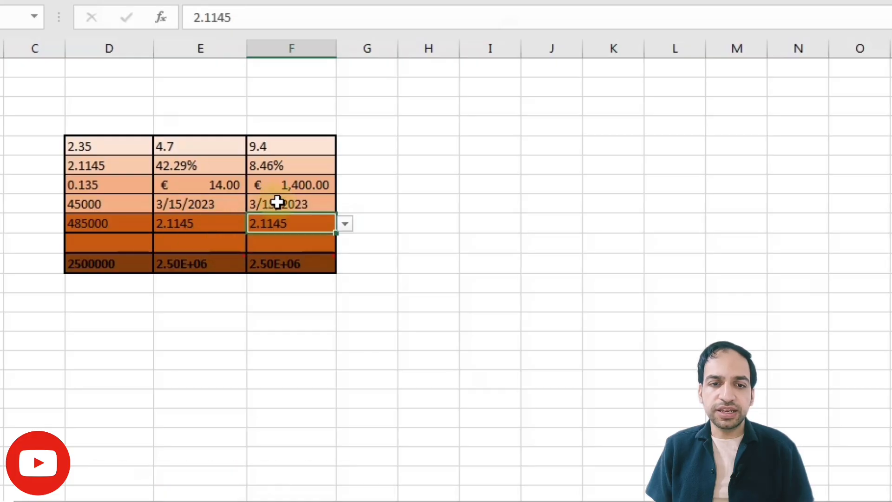
Step: View the data validation criteria and list source of cell E9, leaving the settings as they are
{"action": "left_click", "coordinate": [202, 223]}
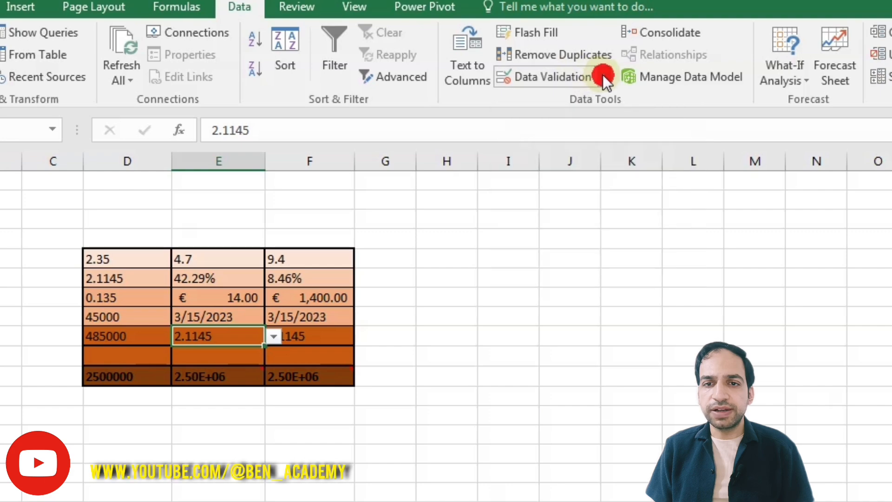
{"action": "left_click", "coordinate": [603, 76]}
{"action": "left_click", "coordinate": [578, 104]}
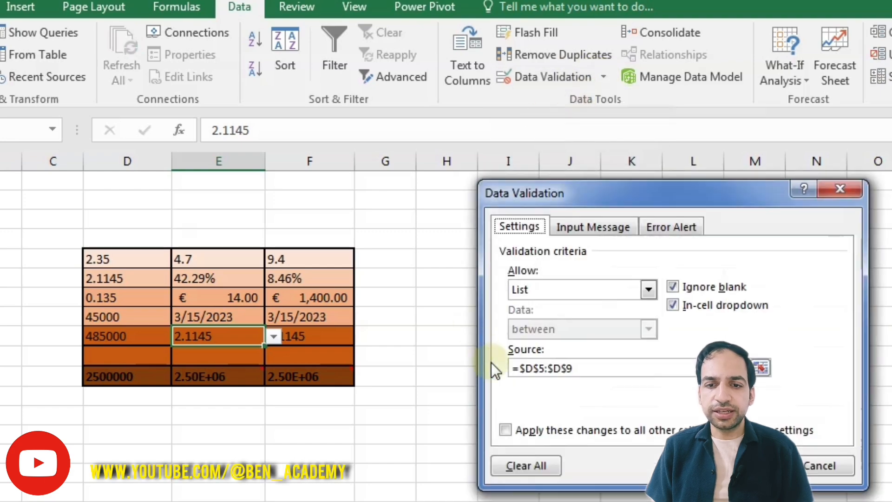
{"action": "left_click", "coordinate": [526, 367]}
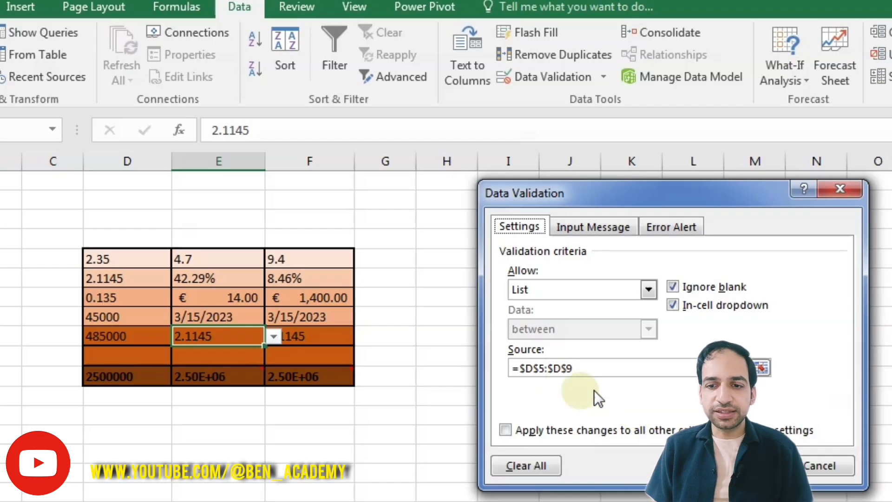
{"action": "left_click", "coordinate": [819, 467]}
Step: Compare the formulas in E11 and F11 and check F11 for the copied comment
{"action": "left_click", "coordinate": [216, 371]}
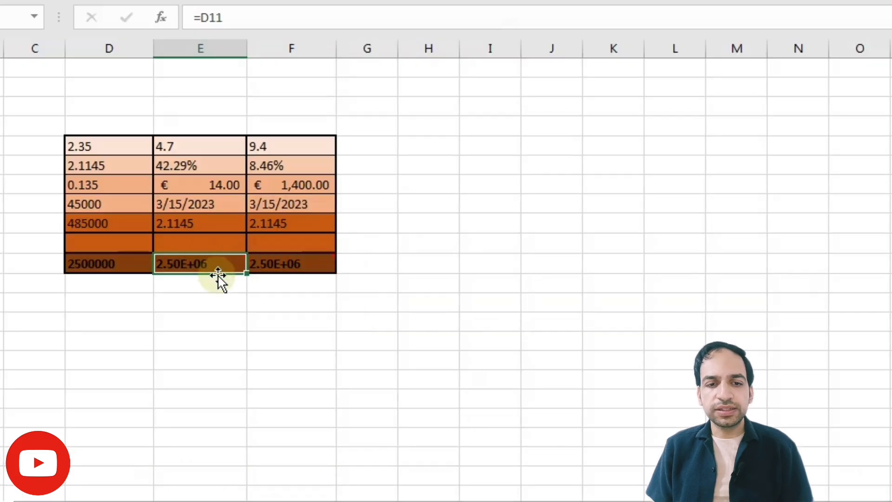
{"action": "left_click", "coordinate": [287, 264]}
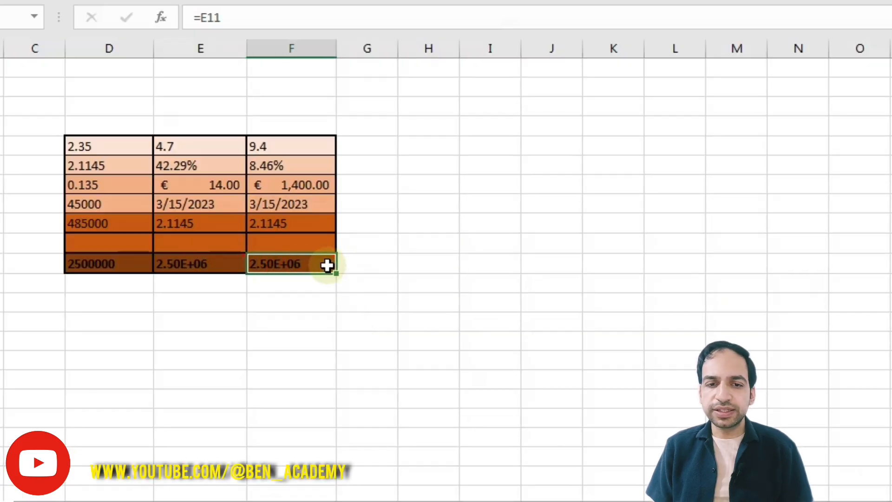
{"action": "mouse_move", "coordinate": [325, 266]}
Step: Copy E5:E11 and paste it at G5 using the Formulas paste option
{"action": "left_click_drag", "start_coordinate": [200, 147], "coordinate": [200, 261]}
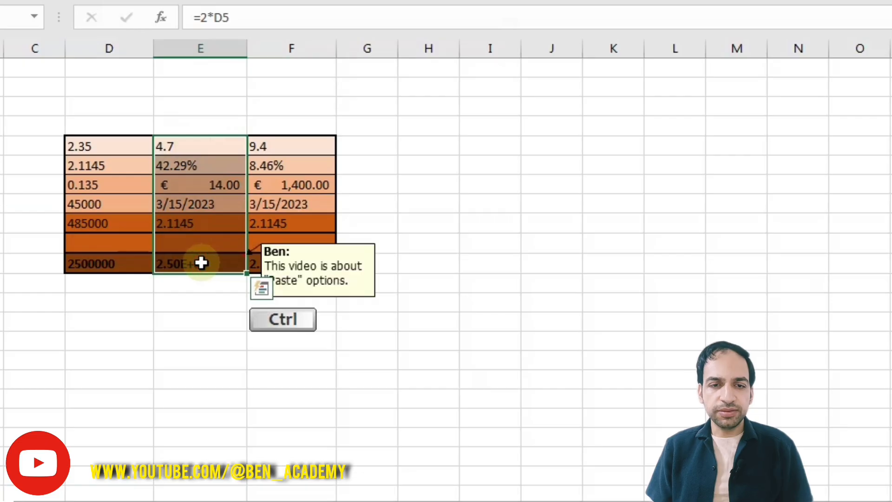
{"action": "key", "text": "ctrl+c"}
{"action": "left_click", "coordinate": [371, 145]}
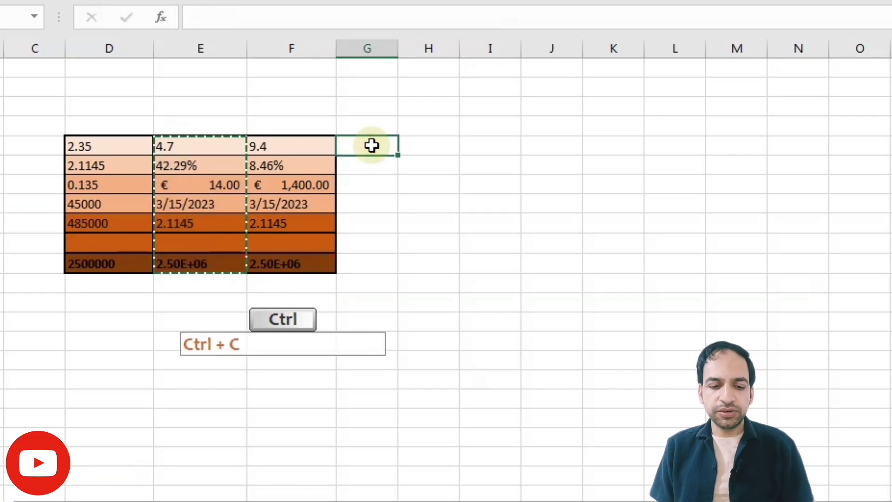
{"action": "key", "text": "ctrl+v"}
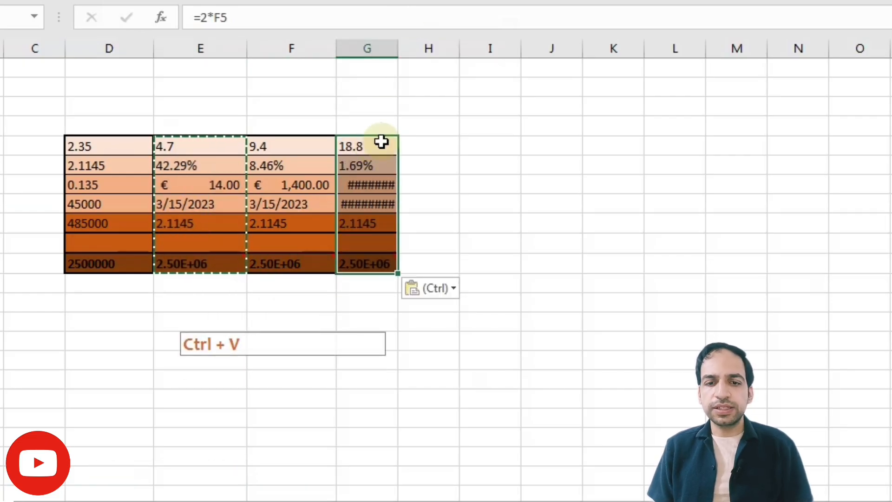
{"action": "left_click", "coordinate": [426, 286]}
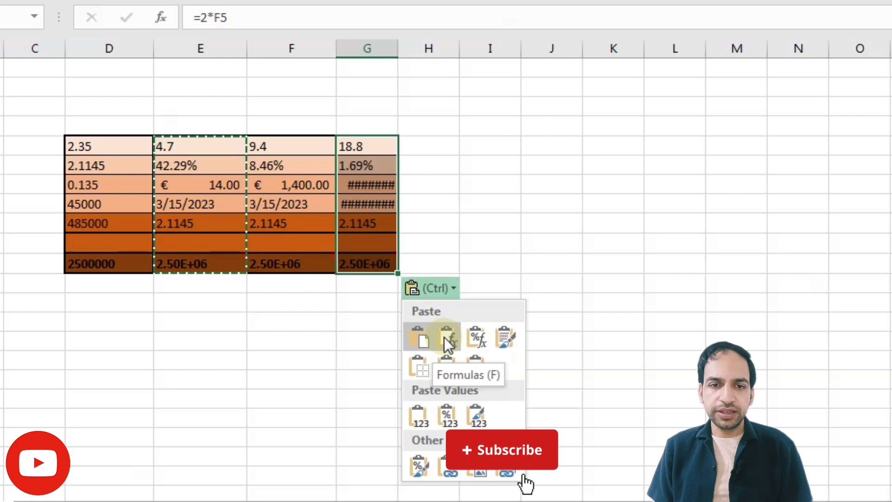
{"action": "left_click", "coordinate": [444, 337]}
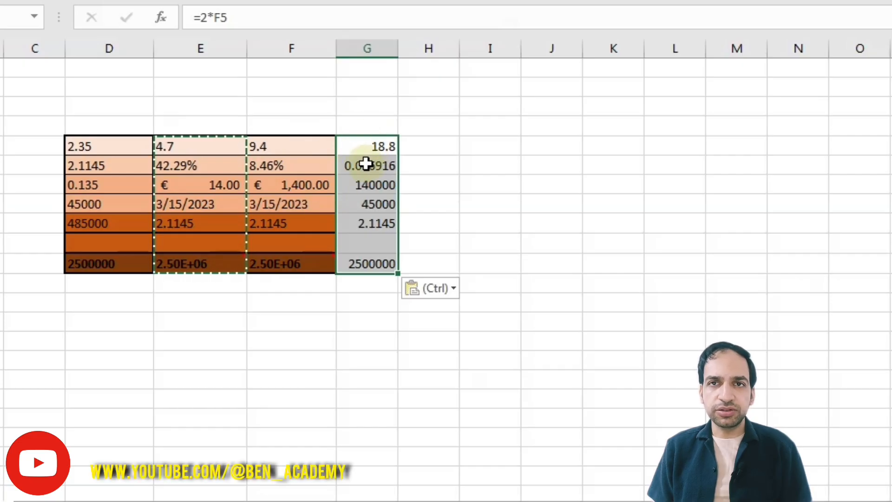
Step: Examine the pasted cells in G5:G11 against column F for formulas, number formats and the drop-down list
{"action": "left_click", "coordinate": [349, 151]}
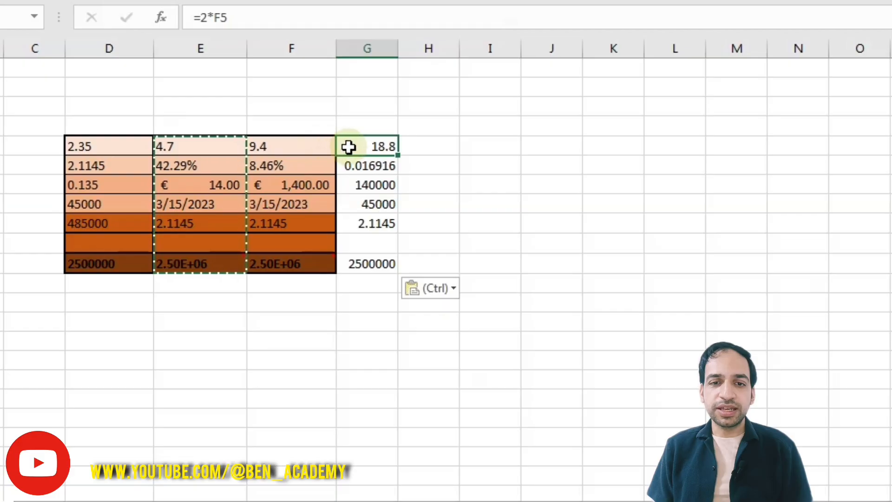
{"action": "left_click", "coordinate": [299, 149]}
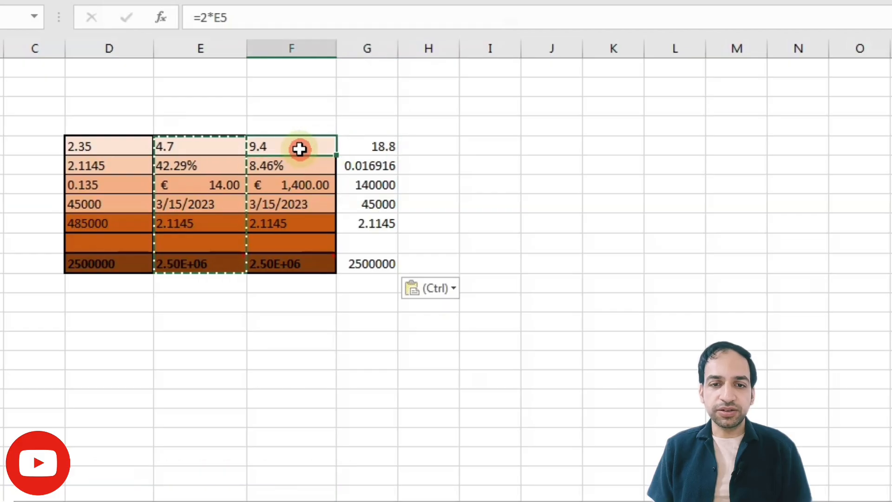
{"action": "left_click", "coordinate": [365, 146]}
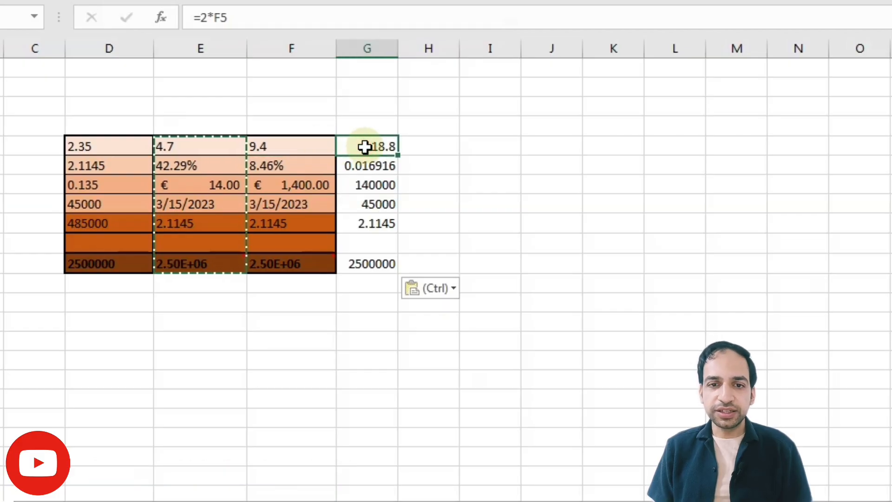
{"action": "left_click", "coordinate": [358, 183]}
{"action": "left_click", "coordinate": [366, 201]}
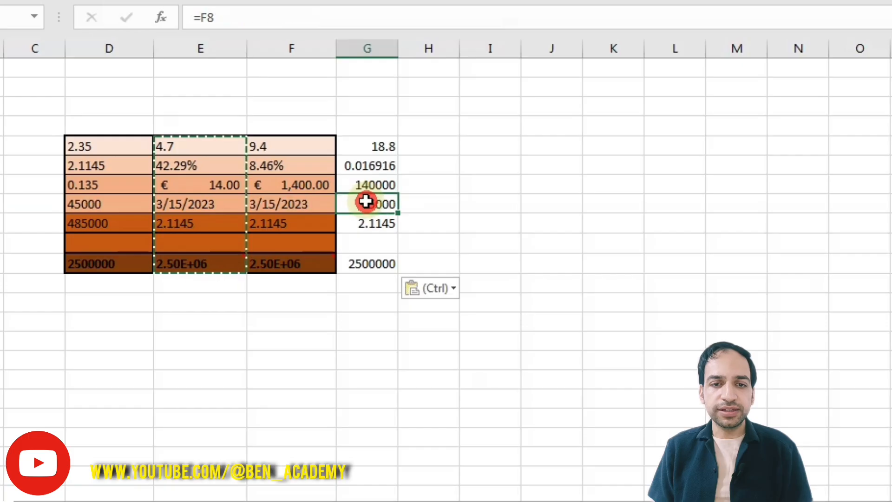
{"action": "left_click", "coordinate": [366, 167]}
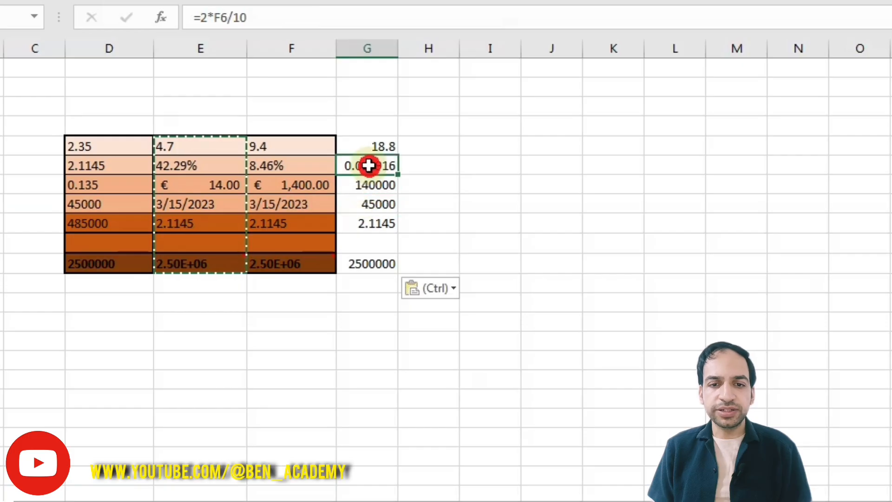
{"action": "left_click", "coordinate": [364, 227]}
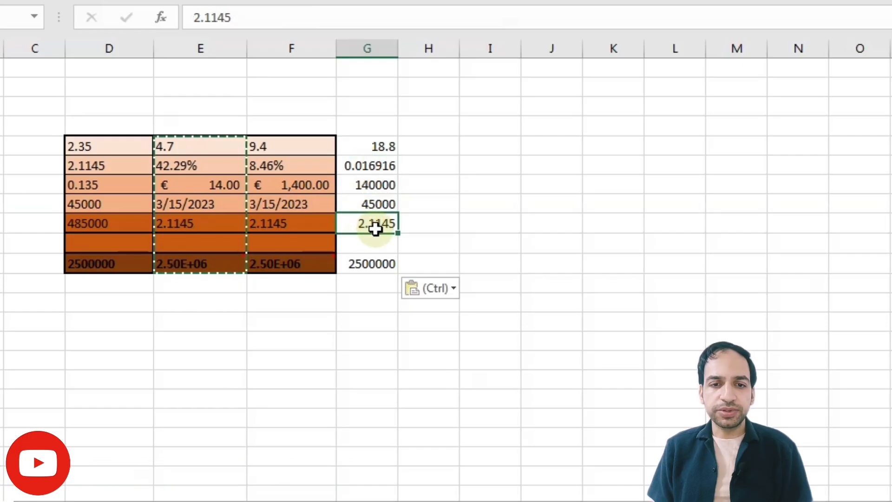
{"action": "left_click", "coordinate": [314, 224]}
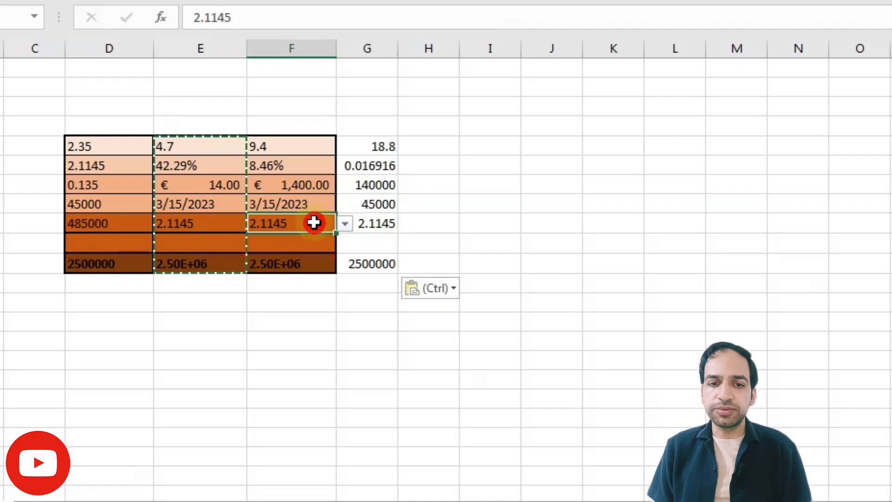
{"action": "left_click", "coordinate": [369, 221]}
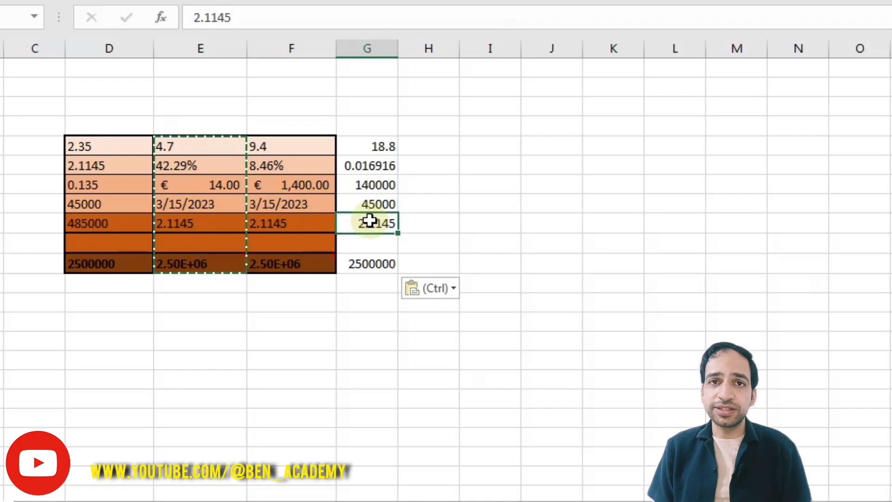
{"action": "left_click", "coordinate": [373, 264]}
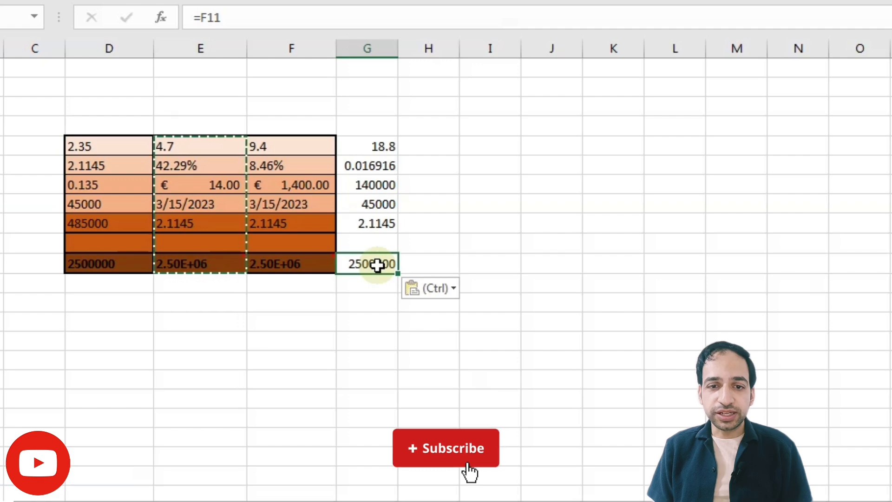
Step: Label cell F4 "Paste" and cell G4 "Formula" as headings above the pasted columns
{"action": "left_click", "coordinate": [281, 125]}
{"action": "type", "text": "Paste"}
{"action": "key", "text": "Right"}
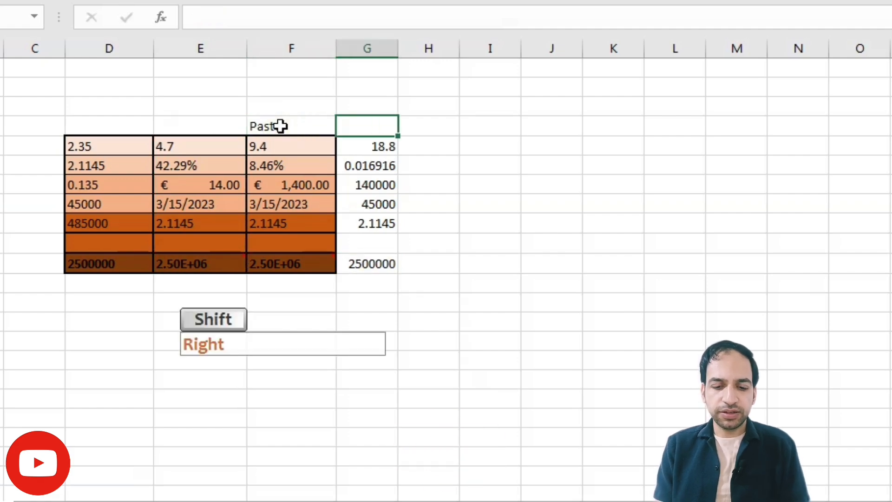
{"action": "type", "text": "Formula"}
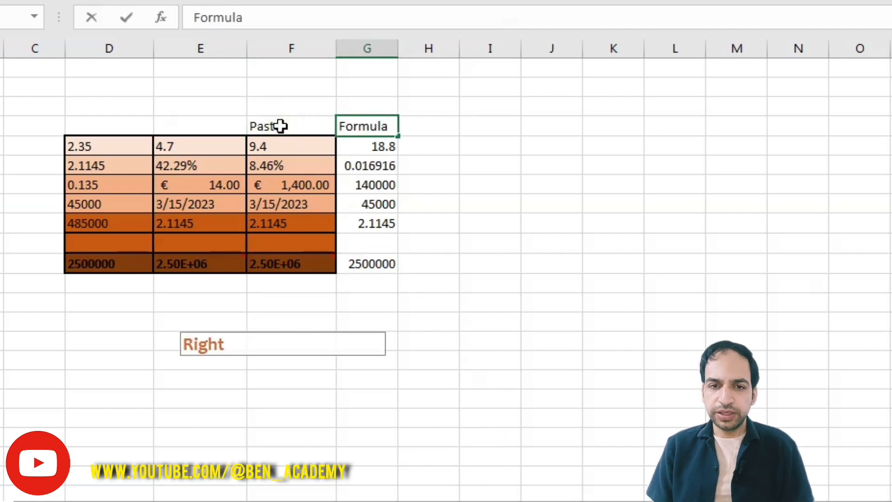
{"action": "key", "text": "Right"}
Step: Copy E5:E11 and paste it at H5 using the Formulas & Number Formatting paste option
{"action": "left_click_drag", "start_coordinate": [210, 144], "coordinate": [211, 239]}
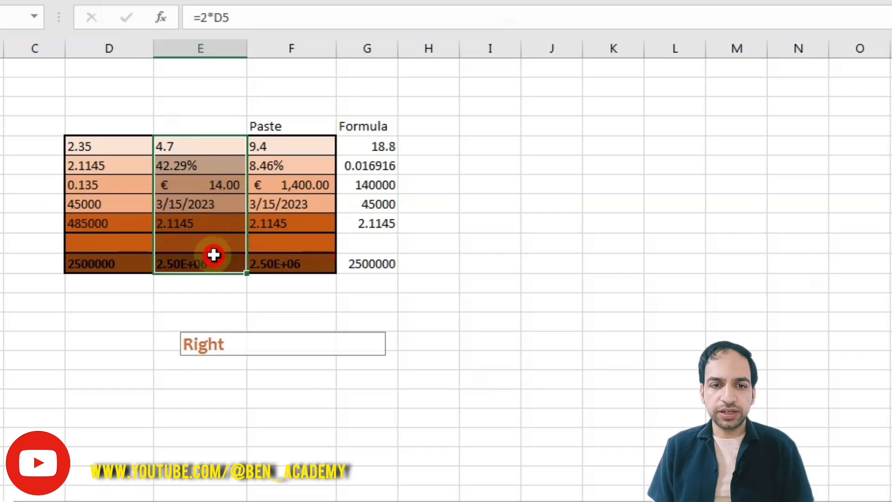
{"action": "key", "text": "ctrl+c"}
{"action": "left_click", "coordinate": [430, 154]}
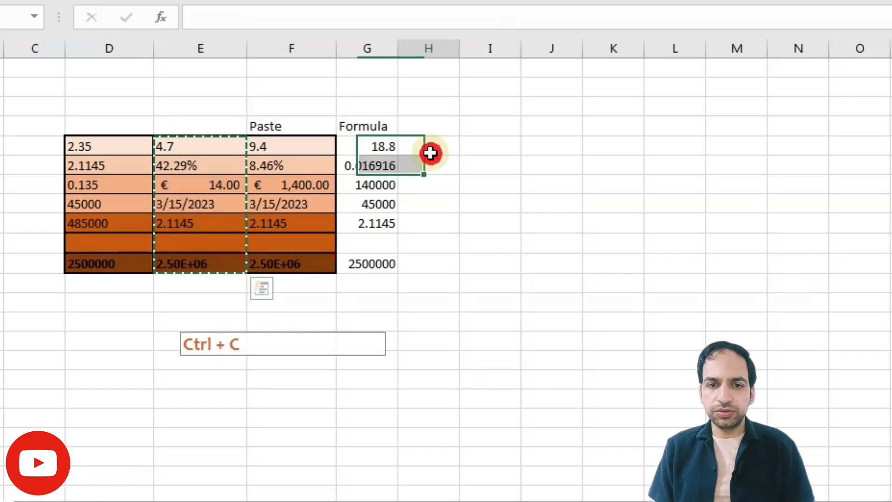
{"action": "key", "text": "ctrl+v"}
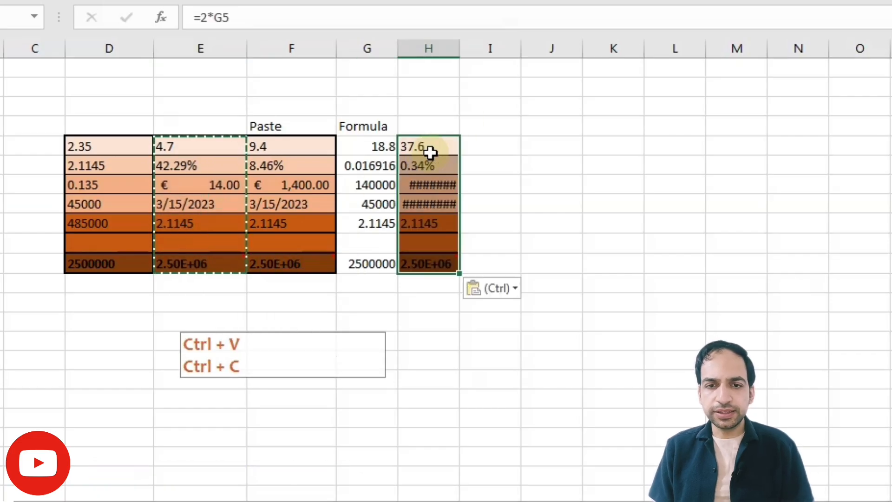
{"action": "left_click", "coordinate": [505, 291]}
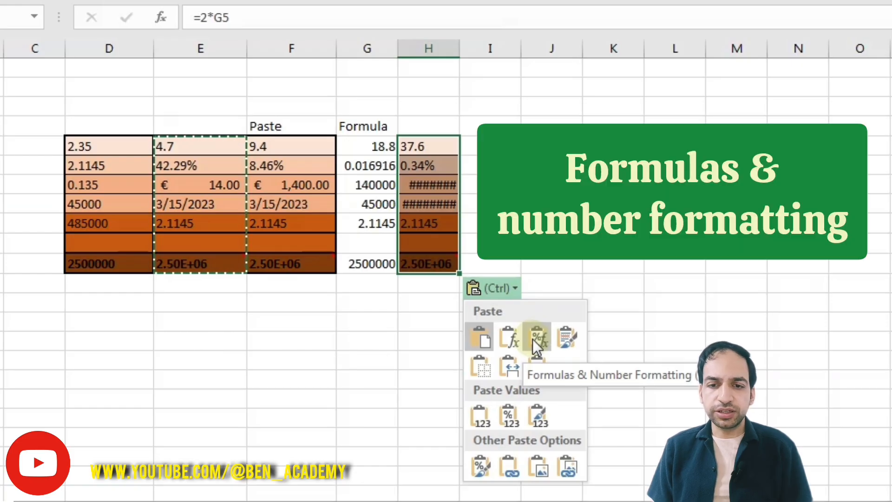
{"action": "left_click", "coordinate": [536, 338]}
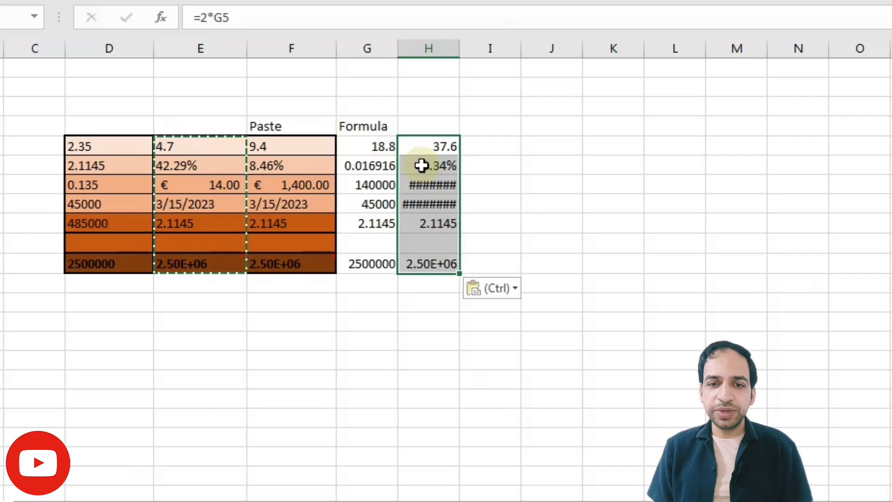
Step: Check the formulas and number formats of the pasted cells H6:H11, auto-fitting column H to show its values in full
{"action": "left_click", "coordinate": [423, 165]}
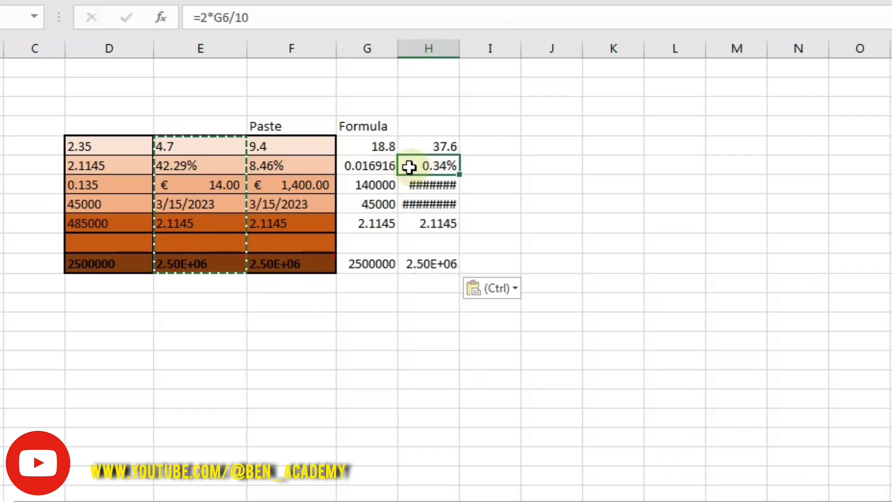
{"action": "left_click", "coordinate": [421, 183]}
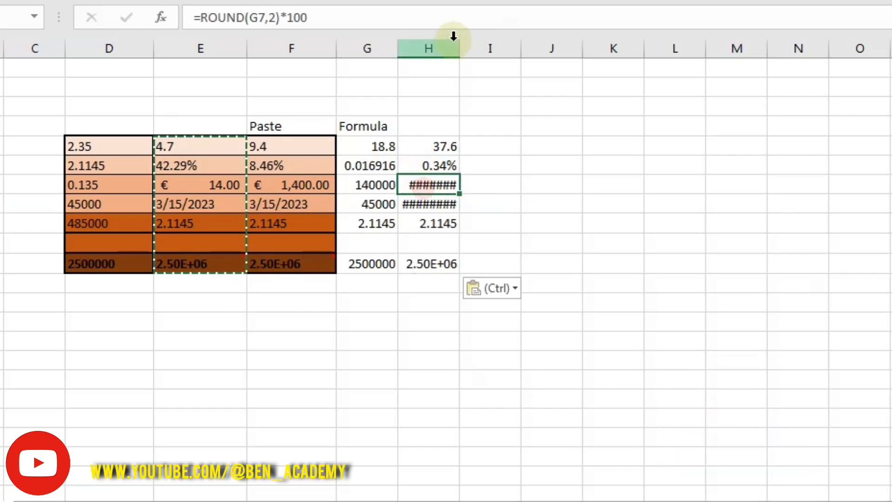
{"action": "double_click", "coordinate": [460, 49]}
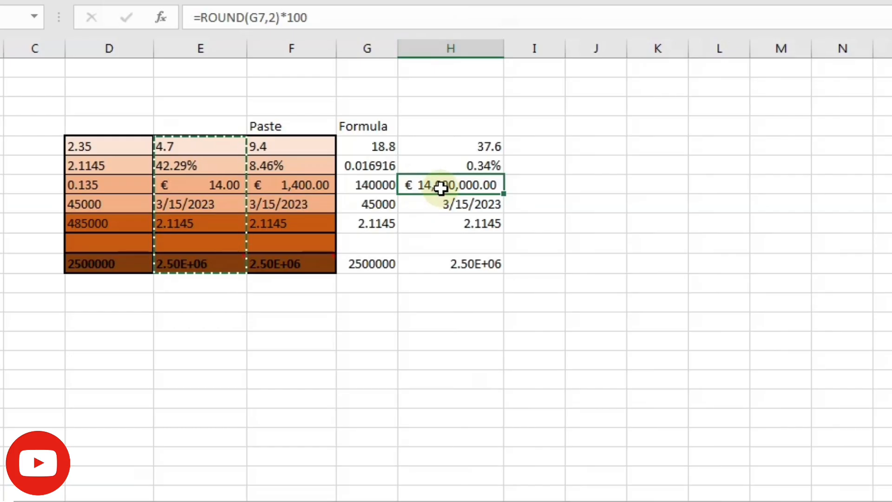
{"action": "left_click", "coordinate": [460, 201]}
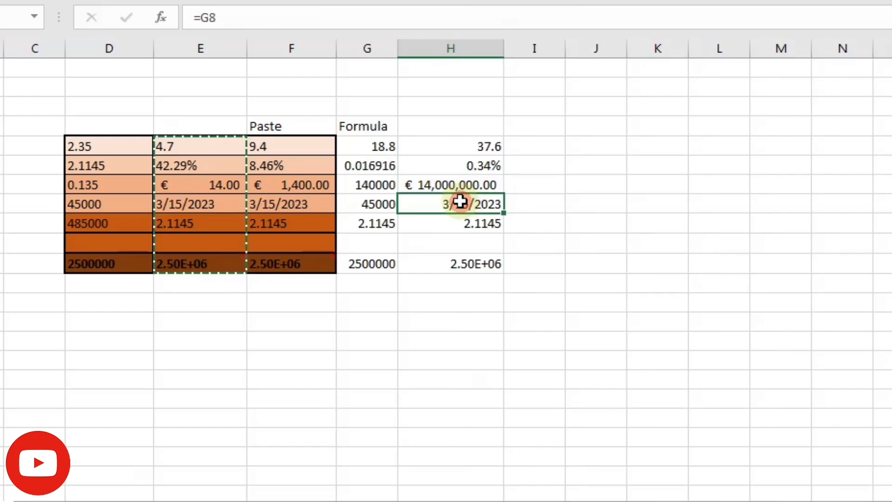
{"action": "left_click", "coordinate": [471, 223]}
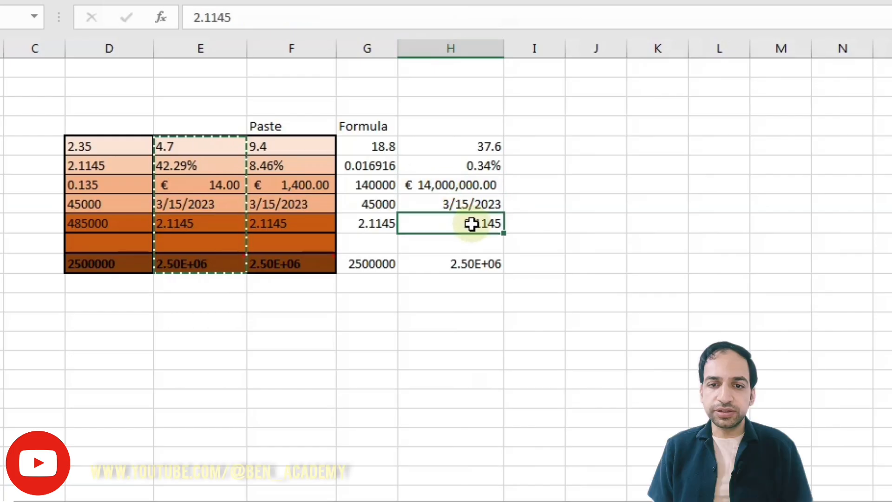
{"action": "left_click", "coordinate": [461, 264]}
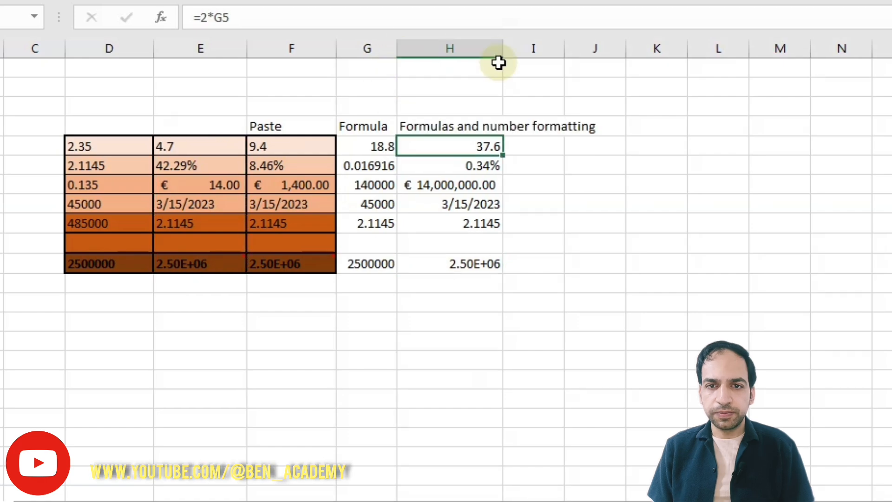
Step: Head column H "Formulas and number formatting" in H4 and auto-fit the column width to the heading
{"action": "left_click_drag", "start_coordinate": [503, 48], "coordinate": [502, 48]}
{"action": "double_click", "coordinate": [502, 49]}
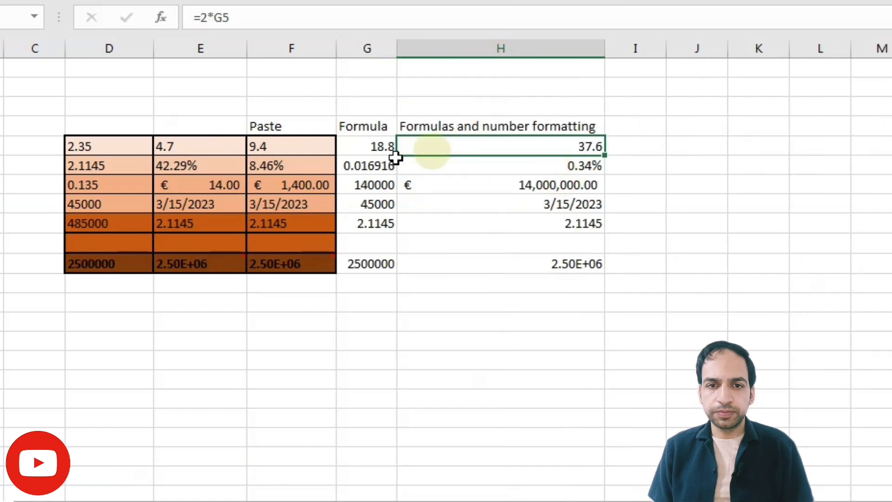
Step: Copy E5:E11 and paste it at I5 using the Keep Source Formatting paste option
{"action": "left_click", "coordinate": [196, 147]}
{"action": "left_click_drag", "start_coordinate": [196, 147], "coordinate": [199, 256]}
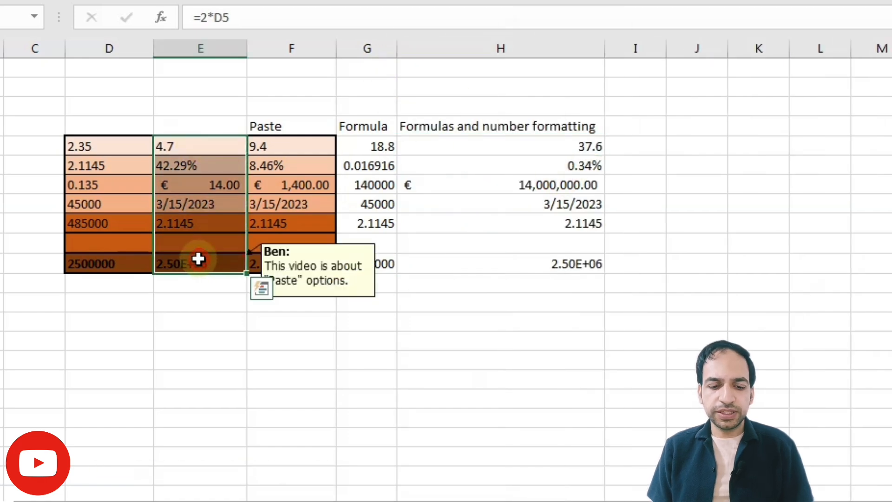
{"action": "key", "text": "ctrl+c"}
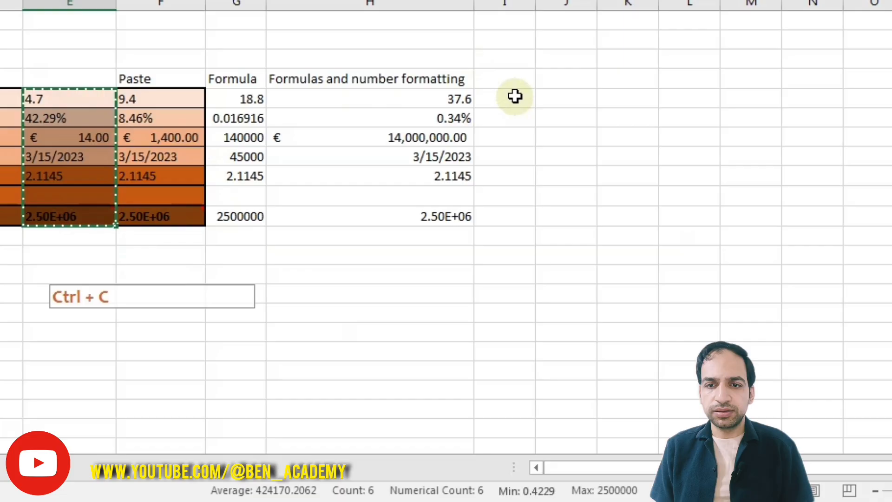
{"action": "left_click", "coordinate": [645, 143]}
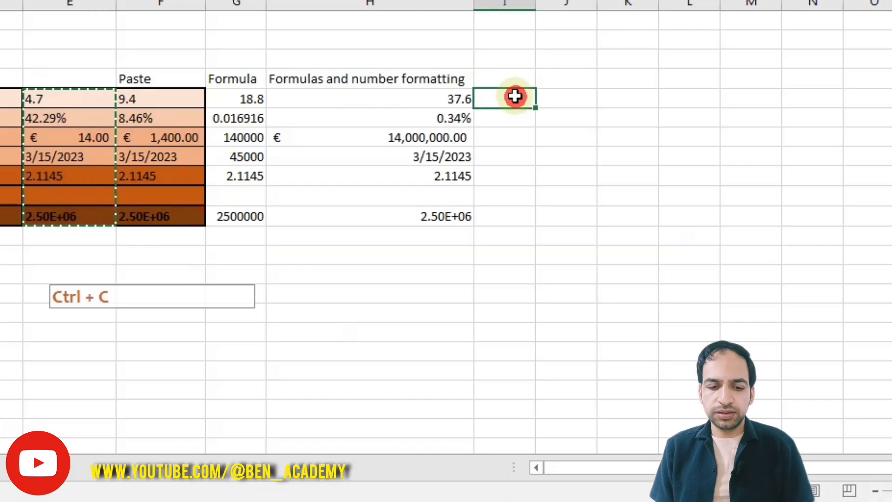
{"action": "key", "text": "ctrl+v"}
{"action": "left_click", "coordinate": [578, 241]}
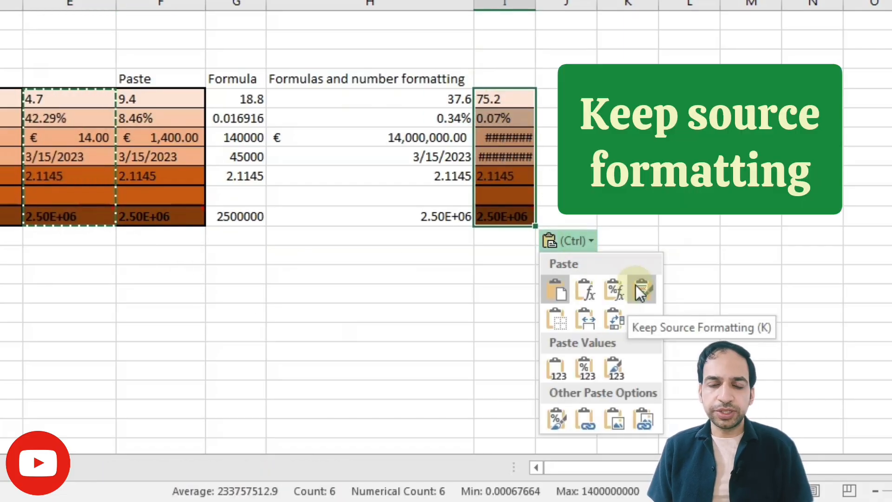
{"action": "left_click", "coordinate": [640, 290]}
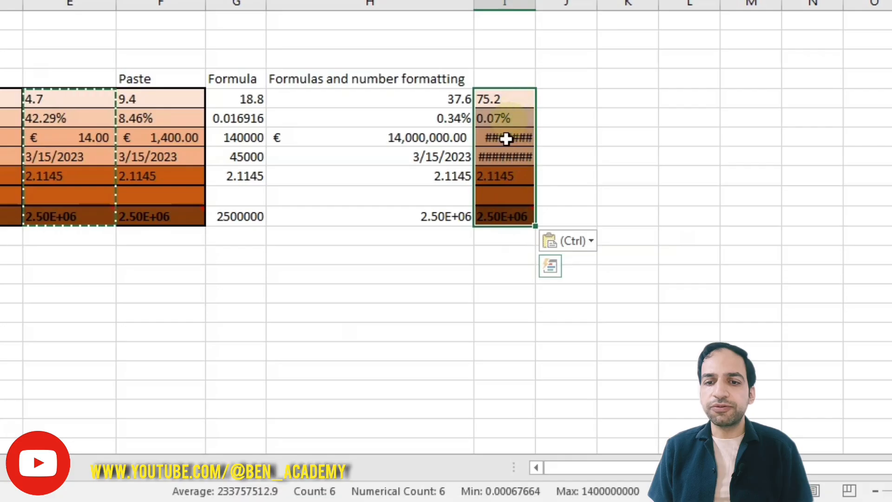
{"action": "mouse_move", "coordinate": [504, 214]}
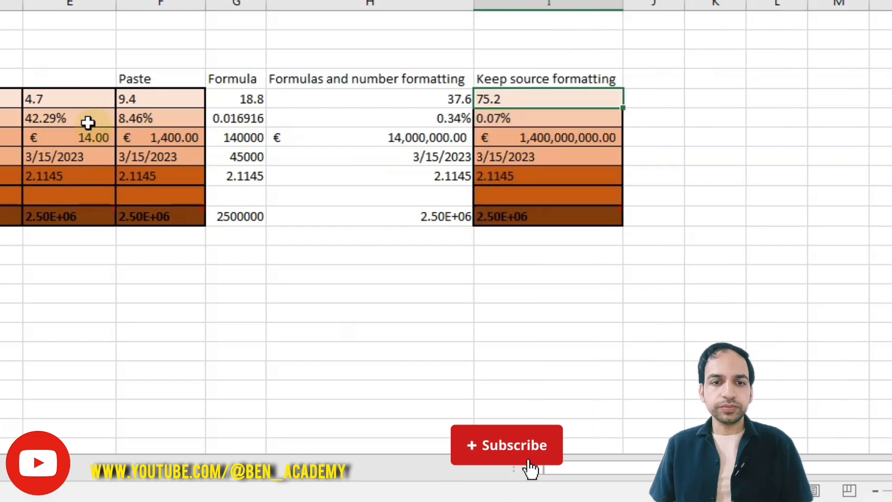
Step: Copy E5:E11 and paste it at J5 using the No Borders paste option
{"action": "left_click_drag", "start_coordinate": [61, 97], "coordinate": [67, 203]}
{"action": "key", "text": "ctrl+c"}
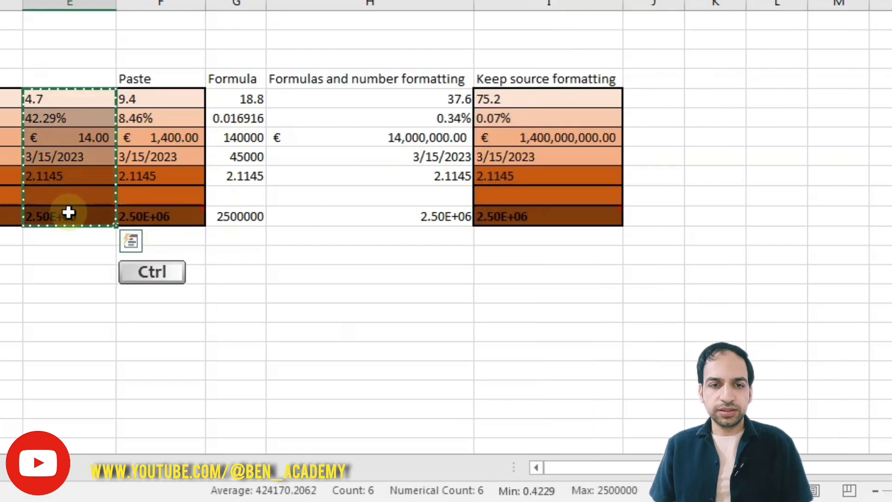
{"action": "left_click", "coordinate": [660, 98]}
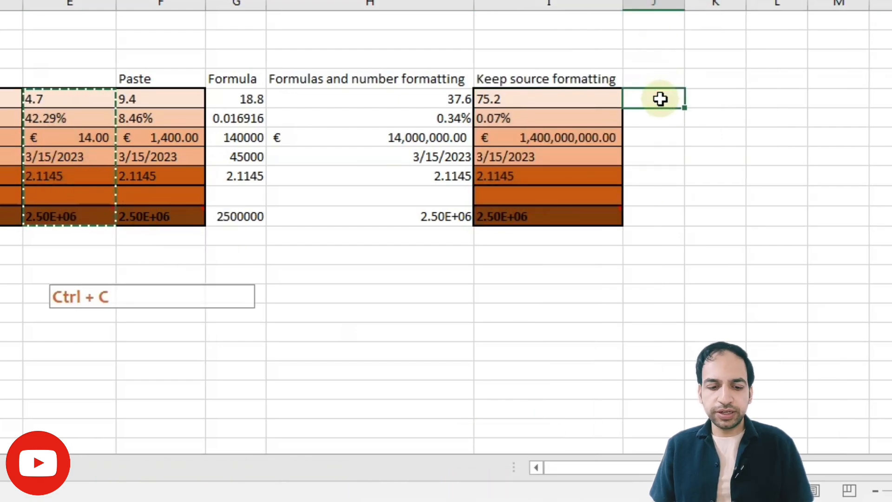
{"action": "key", "text": "ctrl+v"}
{"action": "left_click", "coordinate": [726, 239]}
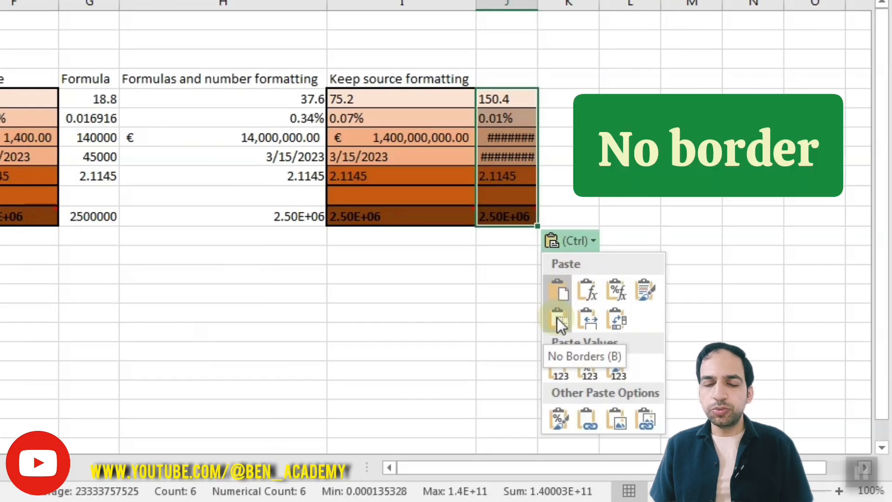
{"action": "left_click", "coordinate": [557, 317]}
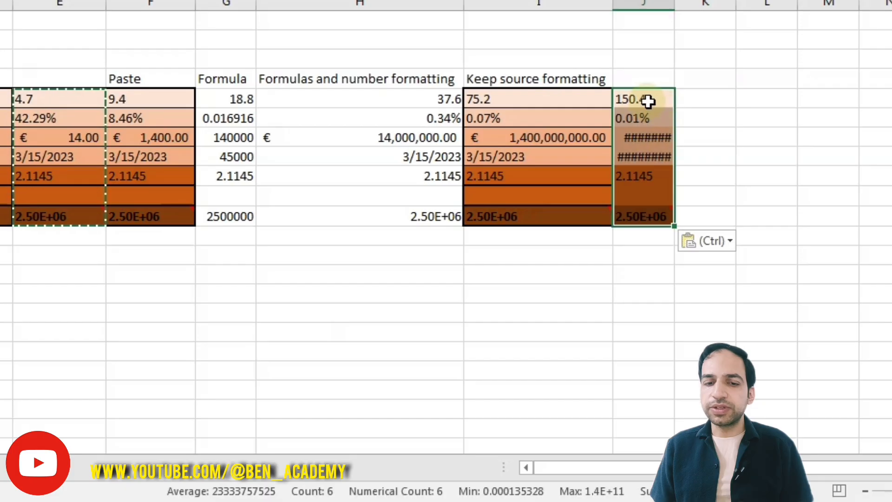
Step: Apply all borders to the empty range I15:K21 and paste a copy of E5:E11 at I15 using the No Borders option
{"action": "left_click_drag", "start_coordinate": [484, 292], "coordinate": [685, 418]}
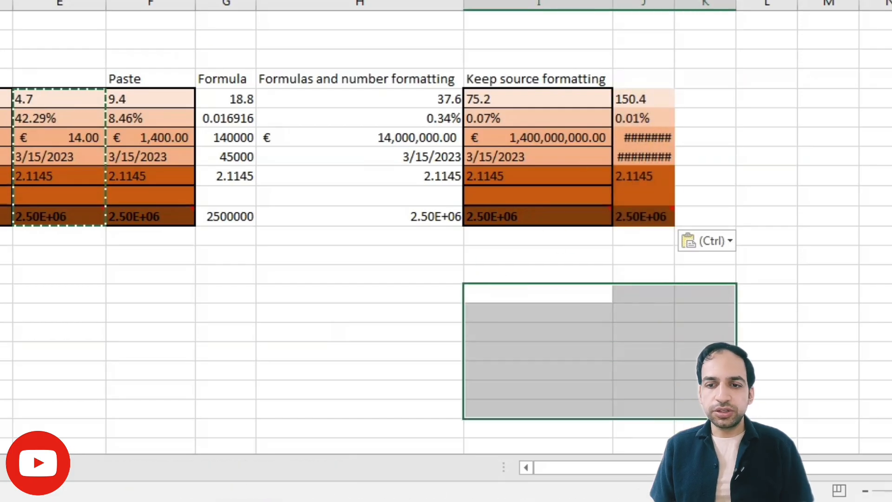
{"action": "left_click", "coordinate": [158, 1]}
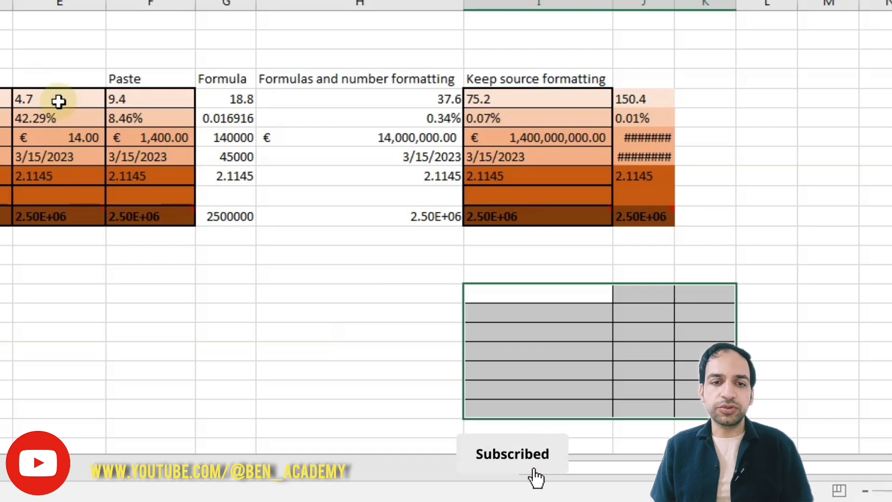
{"action": "left_click_drag", "start_coordinate": [59, 99], "coordinate": [68, 207]}
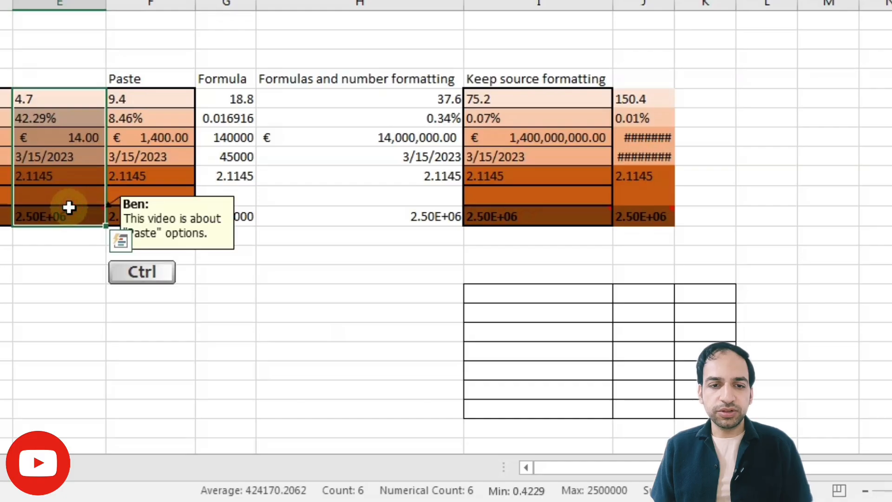
{"action": "key", "text": "ctrl+c"}
{"action": "left_click", "coordinate": [578, 287]}
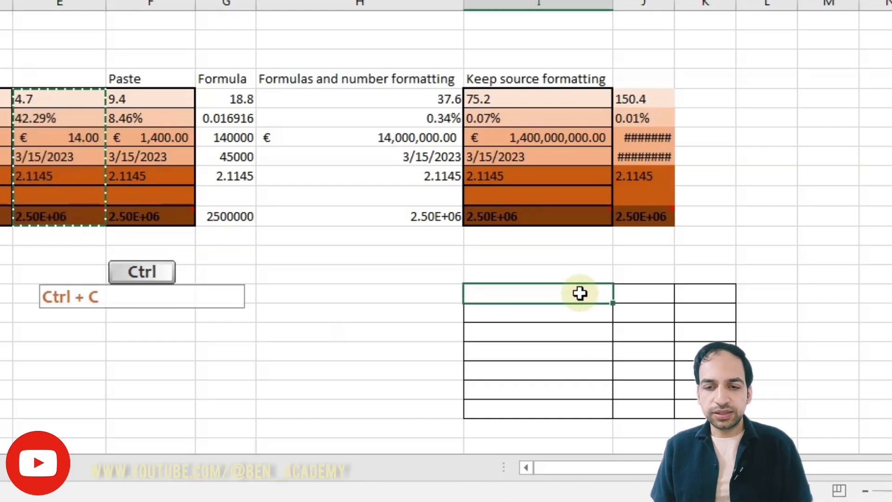
{"action": "key", "text": "ctrl+v"}
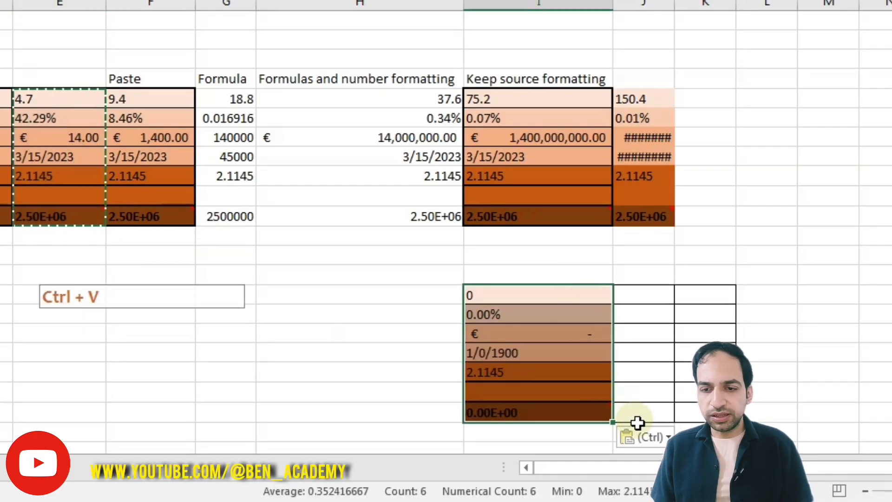
{"action": "left_click", "coordinate": [646, 437]}
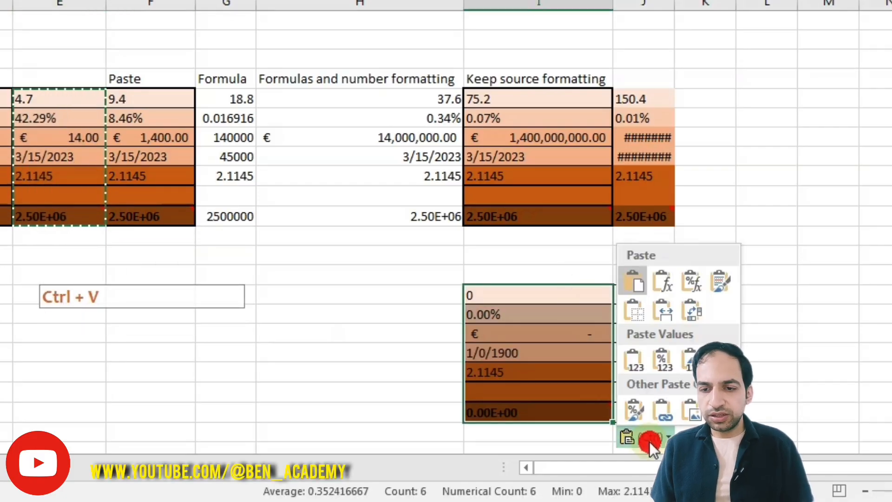
{"action": "left_click", "coordinate": [635, 313]}
{"action": "left_click", "coordinate": [348, 352]}
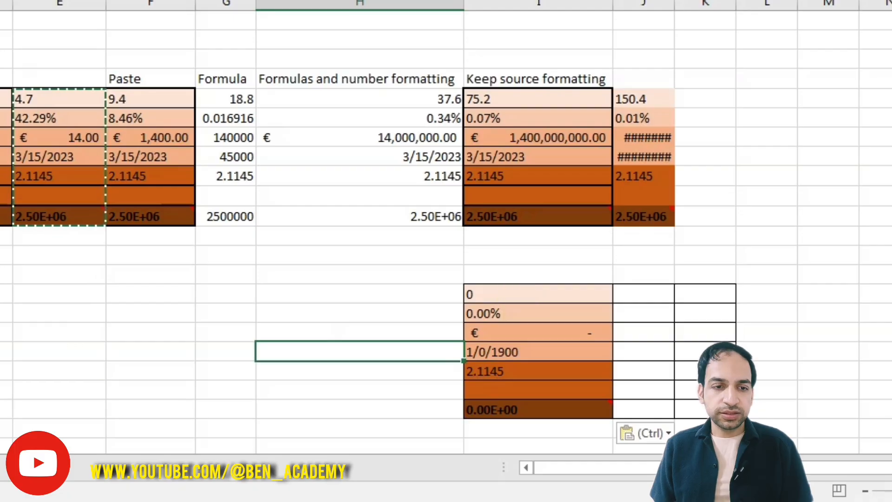
Step: Delete rows 15 to 21 containing the bordered test range
{"action": "left_click_drag", "start_coordinate": [1, 294], "coordinate": [1, 409]}
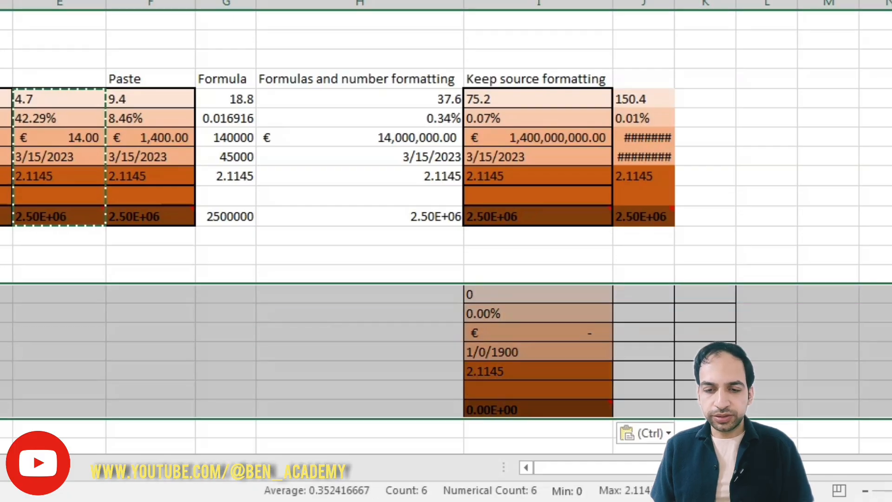
{"action": "key", "text": "ctrl+minus"}
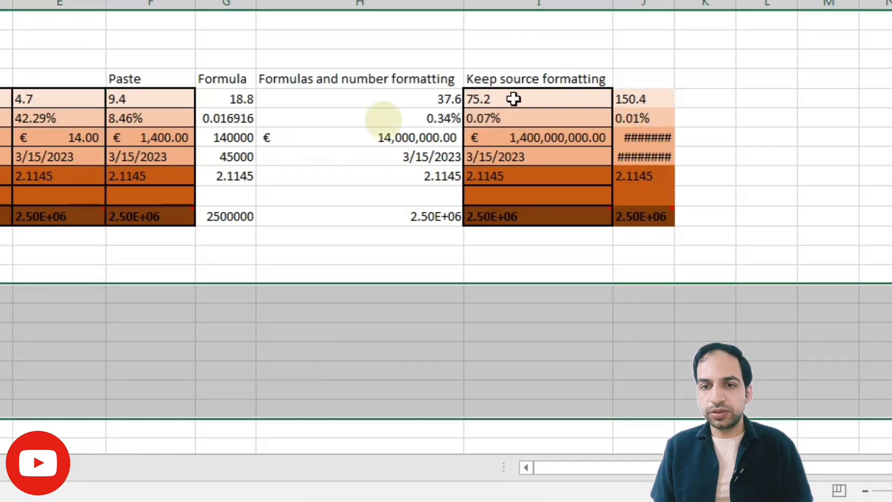
Step: Label cell J4 "no border" as the heading of the column pasted without borders
{"action": "left_click", "coordinate": [651, 73]}
{"action": "type", "text": "no border"}
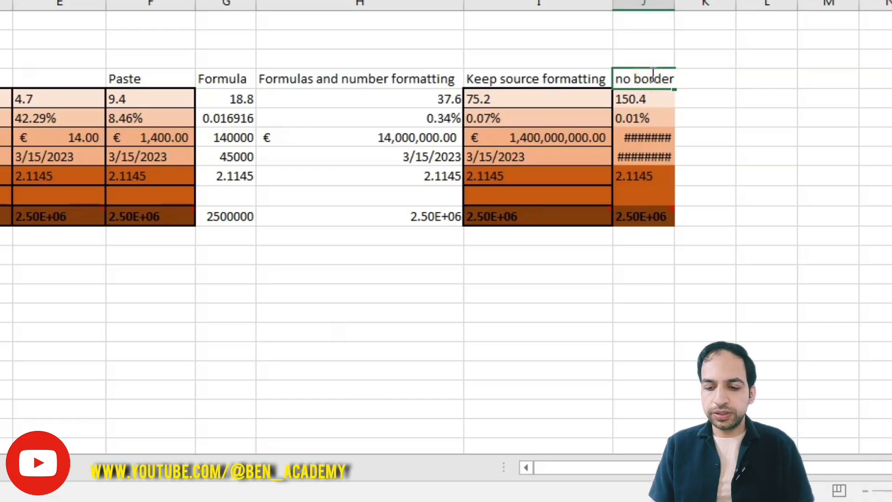
{"action": "key", "text": "Return"}
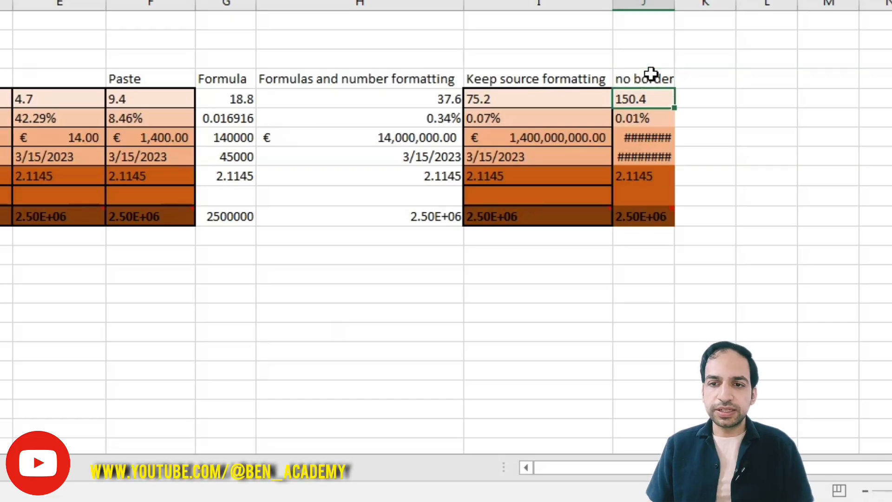
Step: AutoFit column J's width, and paste a copy of E5:E11 at K5 using the Keep Source Column Widths option
{"action": "double_click", "coordinate": [674, 5]}
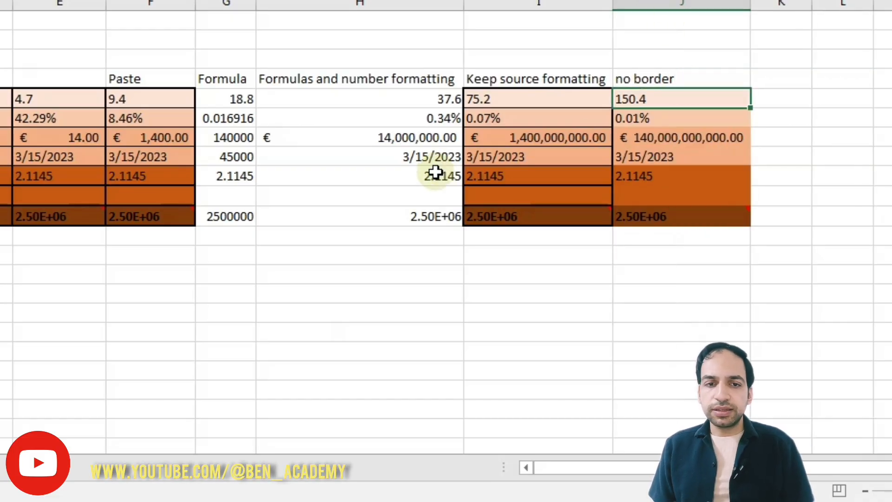
{"action": "left_click_drag", "start_coordinate": [38, 97], "coordinate": [42, 209]}
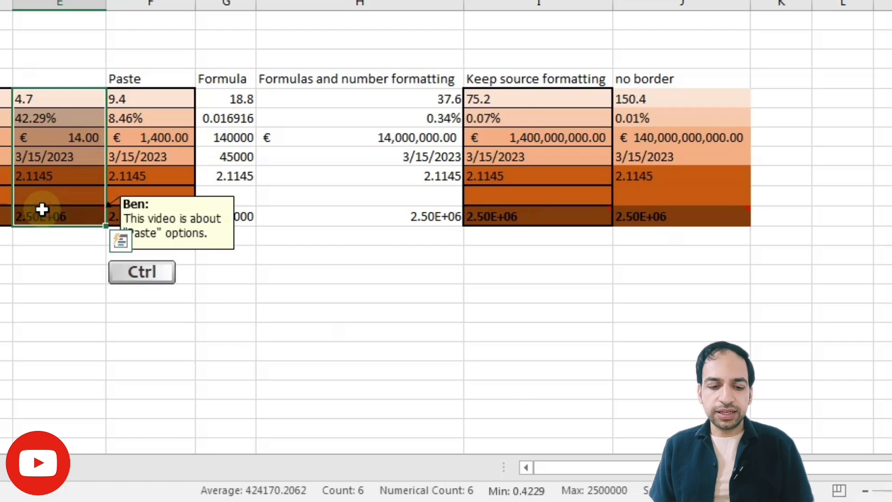
{"action": "key", "text": "ctrl+c"}
{"action": "left_click", "coordinate": [788, 99]}
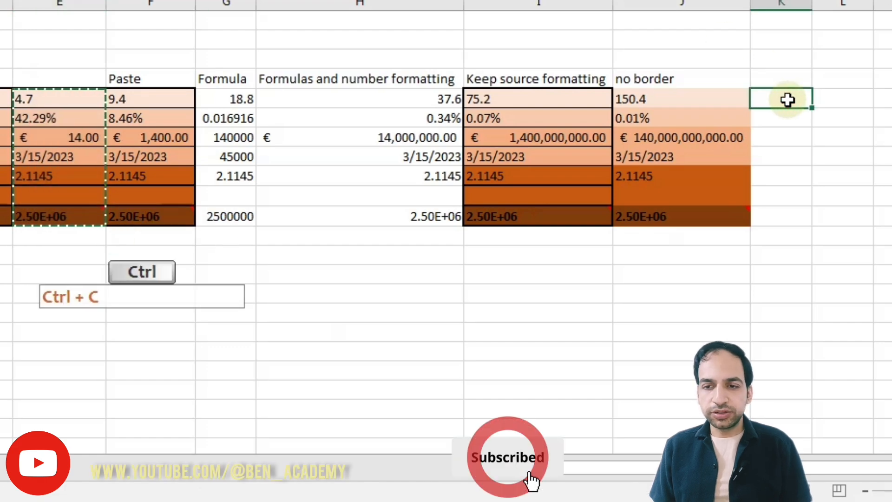
{"action": "key", "text": "ctrl+v"}
{"action": "left_click", "coordinate": [855, 244]}
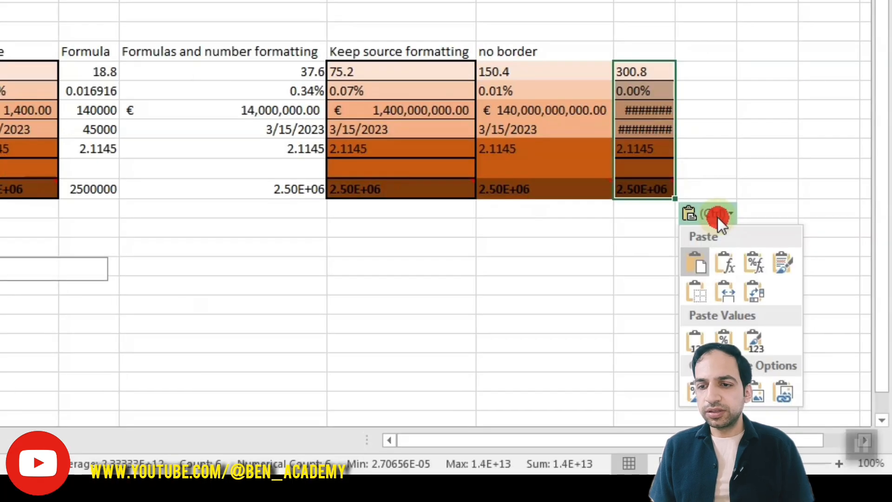
{"action": "left_click", "coordinate": [723, 292]}
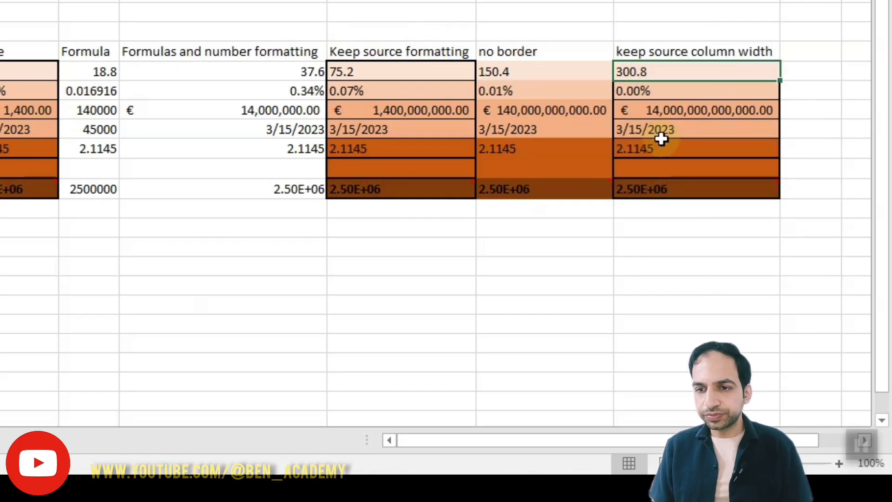
Step: Compare the cells pasted in columns K, J, I and F to check what each paste option carries over
{"action": "left_click", "coordinate": [687, 146]}
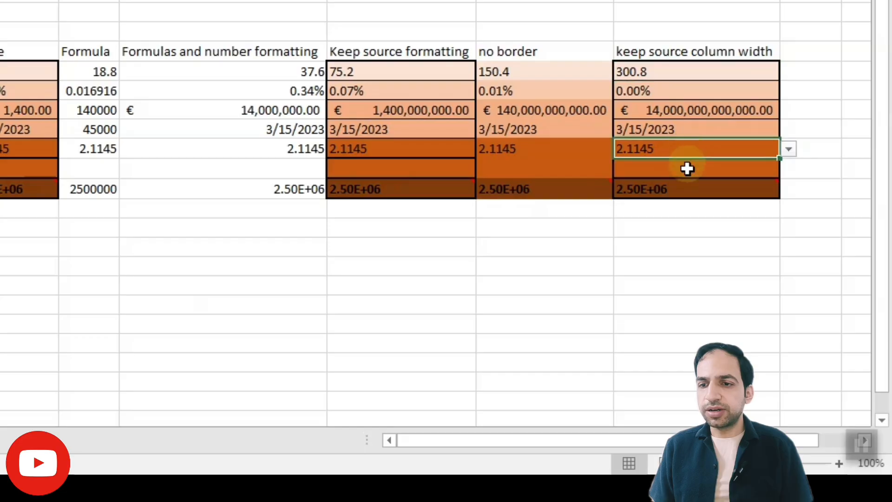
{"action": "left_click", "coordinate": [689, 188]}
{"action": "left_click", "coordinate": [579, 148]}
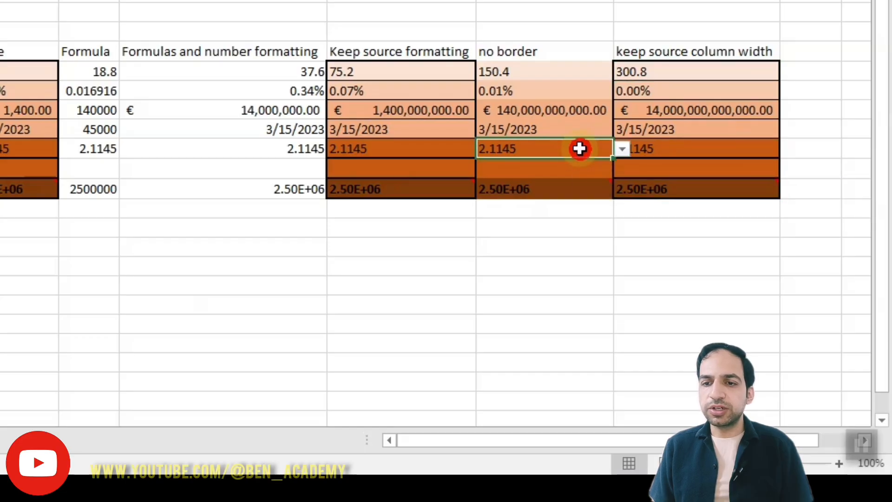
{"action": "left_click", "coordinate": [412, 145]}
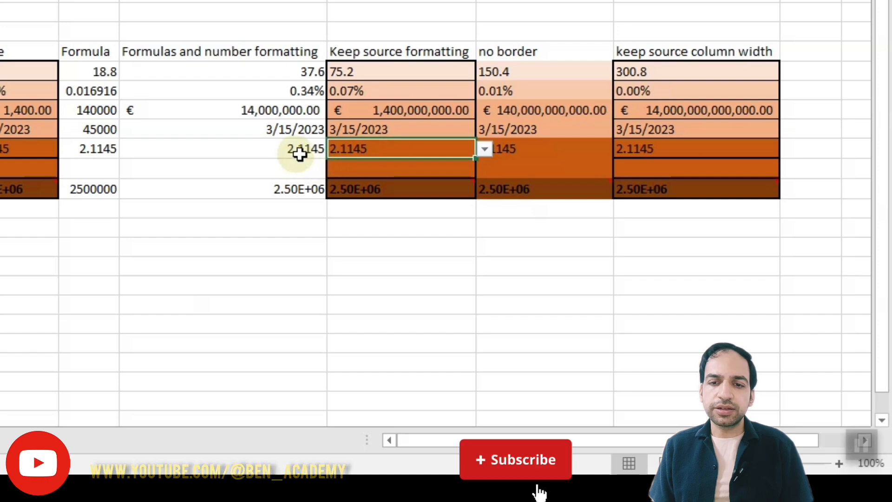
{"action": "left_click", "coordinate": [33, 136]}
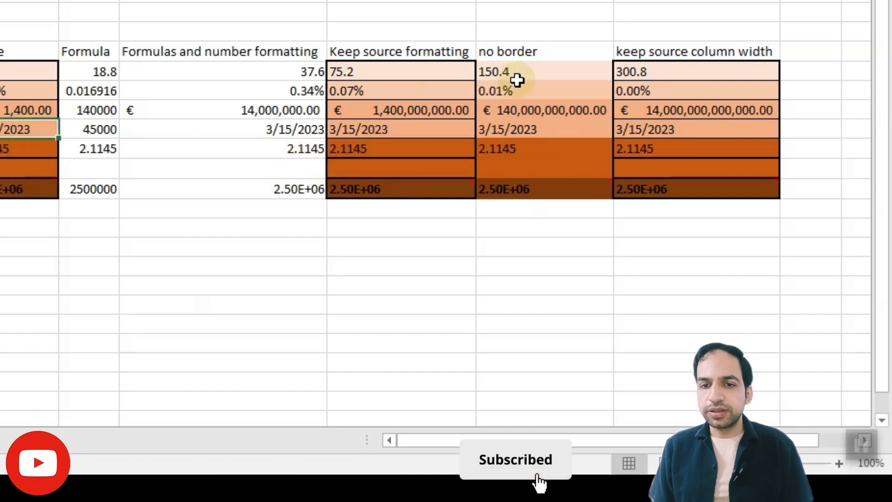
Step: Copy E5:E11 and paste it as a row starting at L5 using the Transpose option
{"action": "left_click_drag", "start_coordinate": [179, 148], "coordinate": [106, 192]}
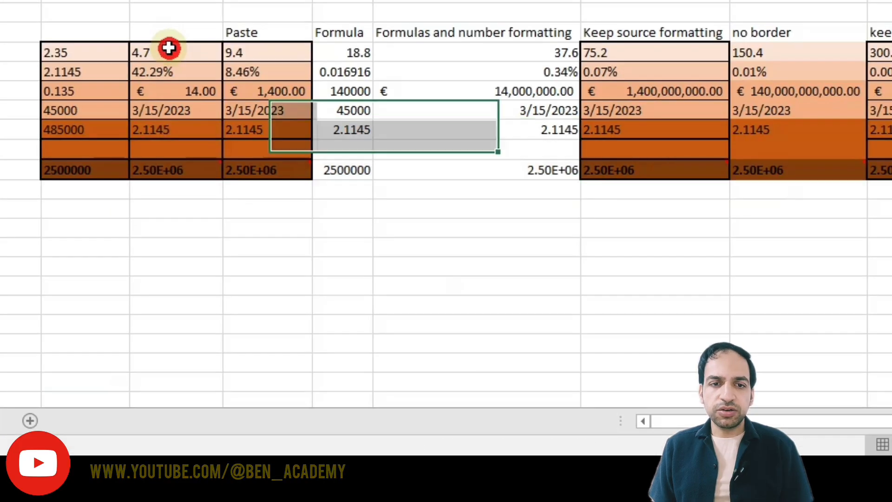
{"action": "left_click_drag", "start_coordinate": [0, 67], "coordinate": [0, 169]}
{"action": "left_click_drag", "start_coordinate": [174, 150], "coordinate": [177, 186]}
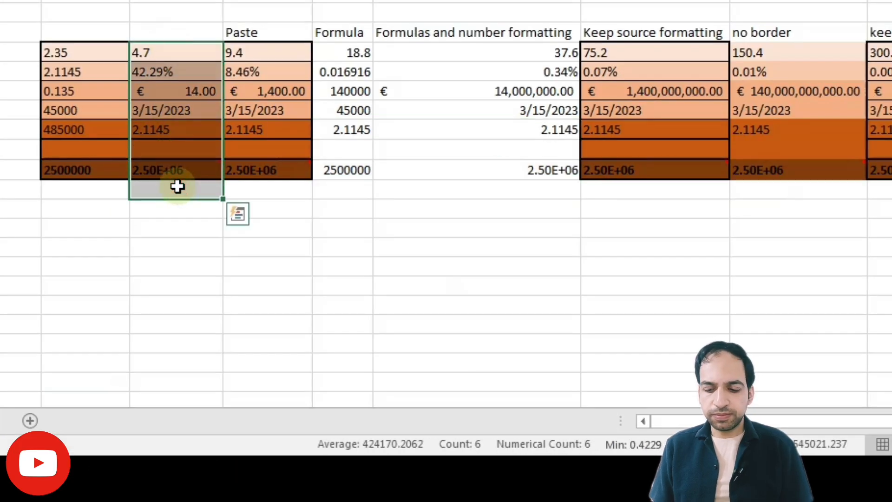
{"action": "key", "text": "shift+Up"}
{"action": "key", "text": "ctrl+c"}
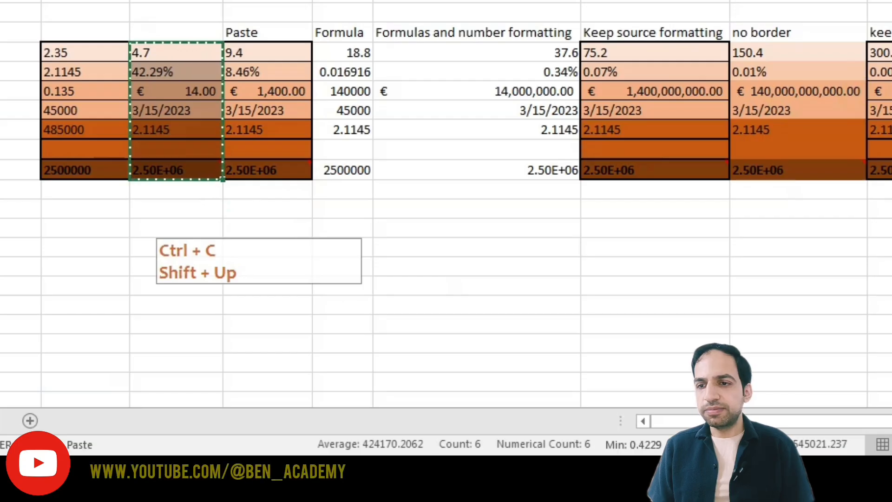
{"action": "left_click", "coordinate": [891, 52]}
{"action": "key", "text": "ctrl+v"}
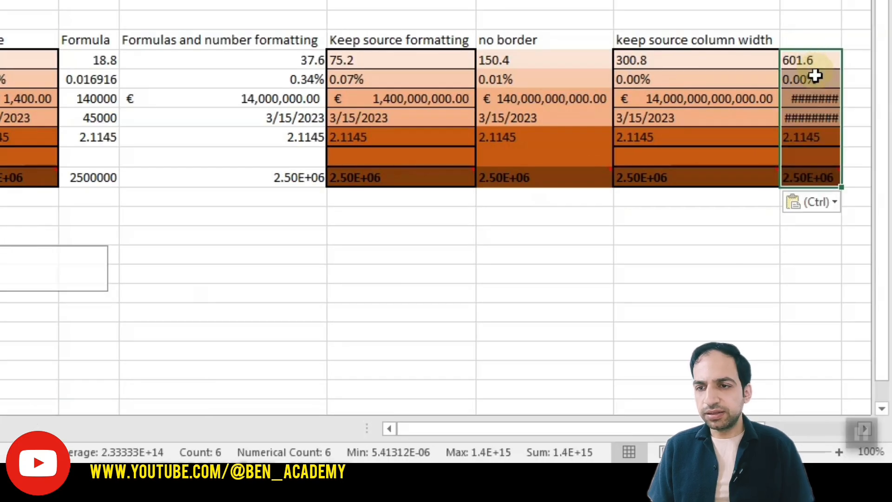
{"action": "left_click_drag", "start_coordinate": [753, 427], "coordinate": [820, 420]}
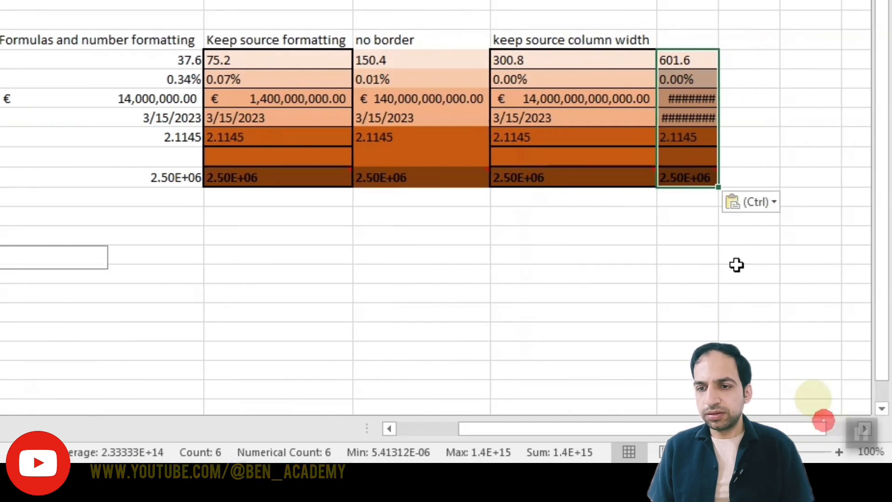
{"action": "left_click", "coordinate": [748, 201]}
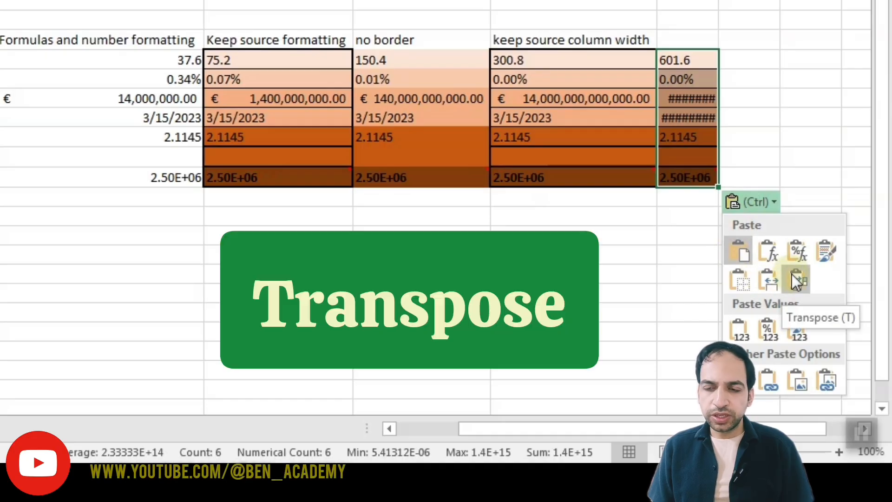
{"action": "left_click", "coordinate": [792, 274]}
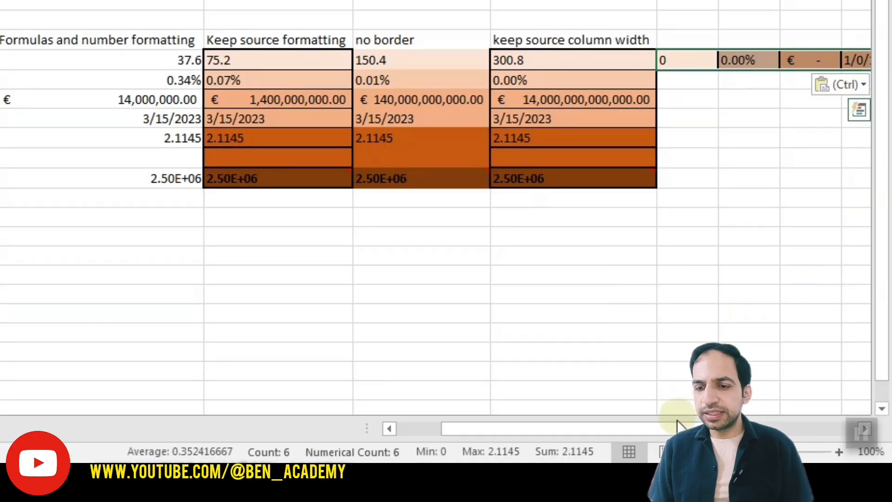
Step: Examine the transposed row and the cell reference in the formula of its first cell, L5
{"action": "left_click_drag", "start_coordinate": [677, 425], "coordinate": [778, 406]}
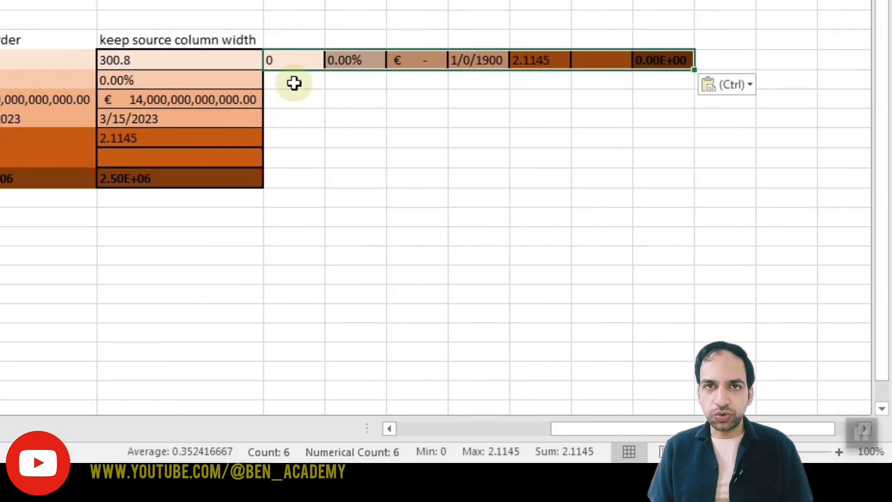
{"action": "left_click", "coordinate": [294, 61]}
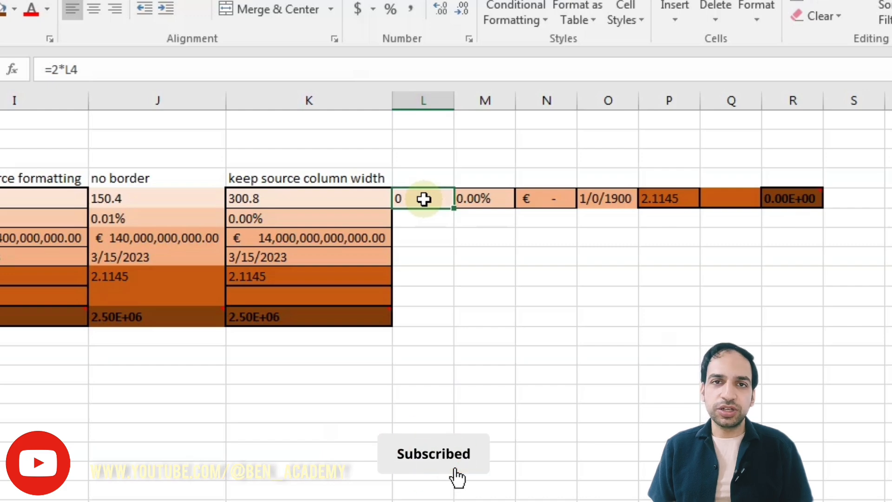
{"action": "double_click", "coordinate": [423, 199]}
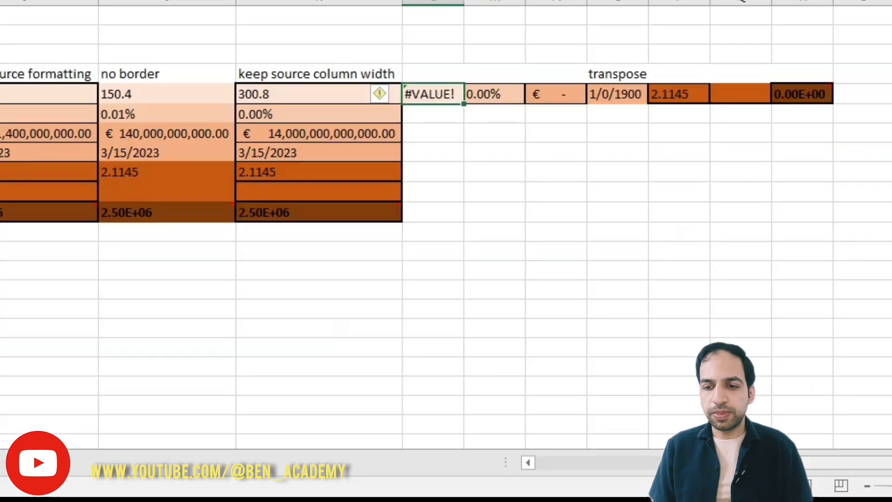
Step: Copy E5:E11 and paste it at F15 using the Values option
{"action": "left_click_drag", "start_coordinate": [683, 462], "coordinate": [512, 453]}
{"action": "left_click_drag", "start_coordinate": [60, 91], "coordinate": [60, 213]}
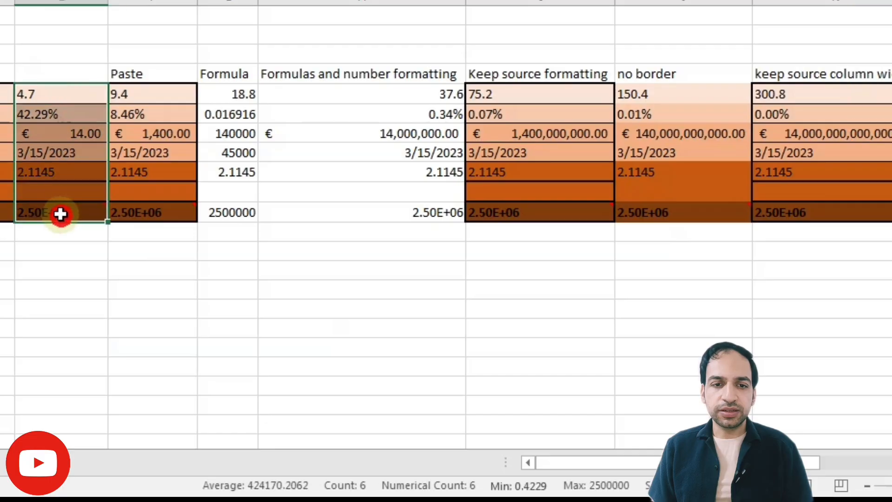
{"action": "key", "text": "ctrl+c"}
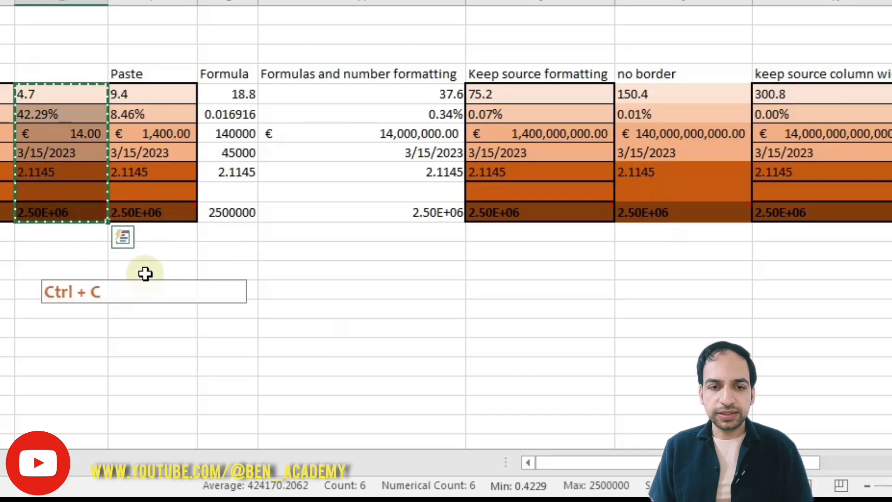
{"action": "left_click", "coordinate": [145, 297]}
{"action": "key", "text": "ctrl+v"}
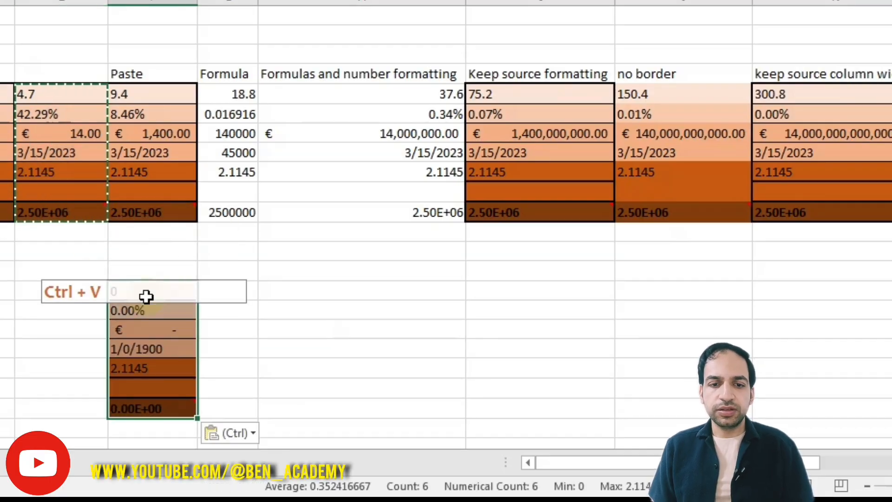
{"action": "left_click", "coordinate": [242, 430]}
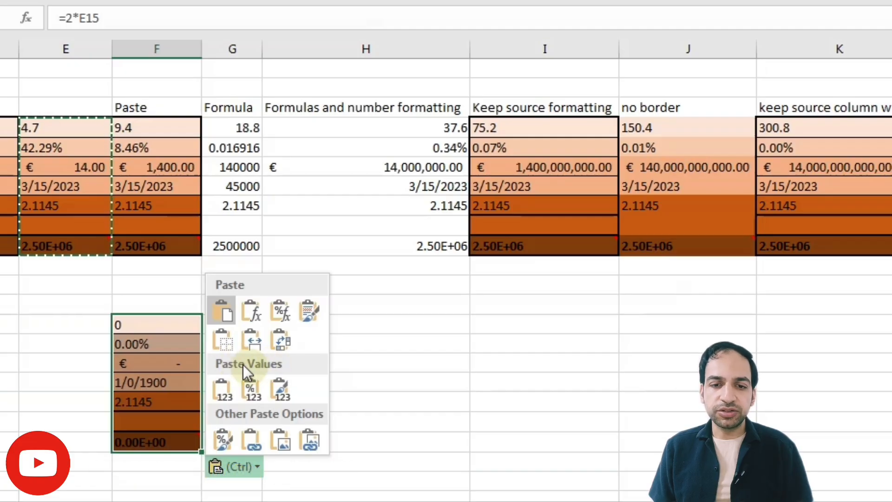
{"action": "left_click", "coordinate": [224, 391]}
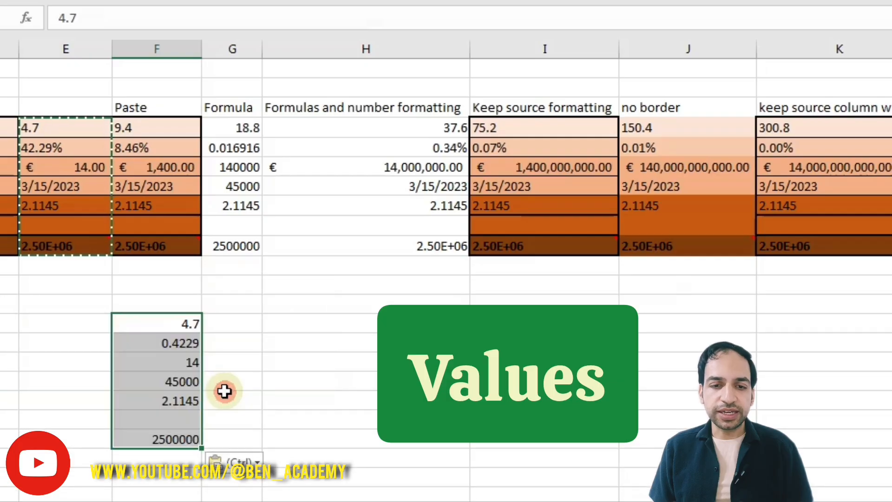
Step: Compare the contents of the pasted cells F15, F19 and F21 with the source cells E5 and E9
{"action": "left_click", "coordinate": [168, 320]}
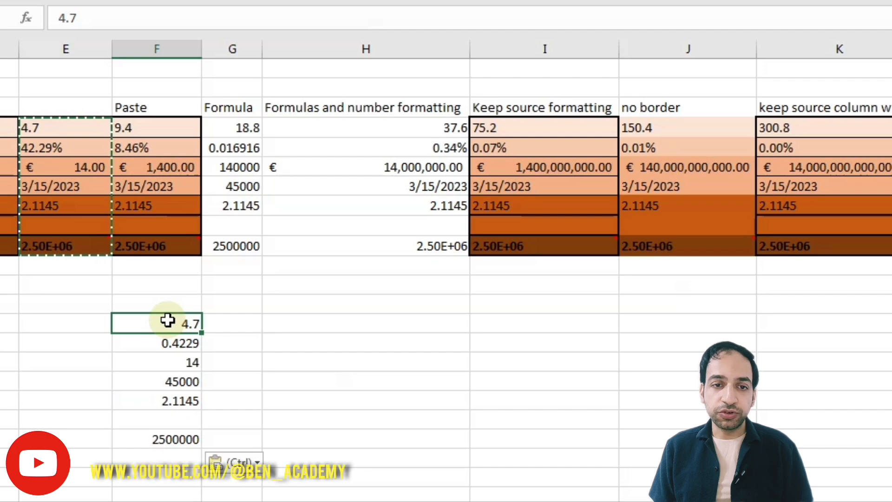
{"action": "left_click", "coordinate": [41, 127]}
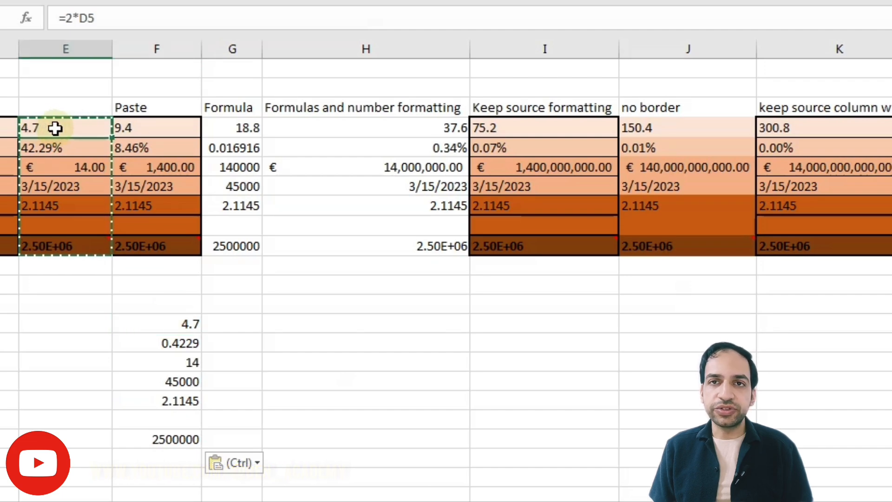
{"action": "left_click", "coordinate": [180, 325]}
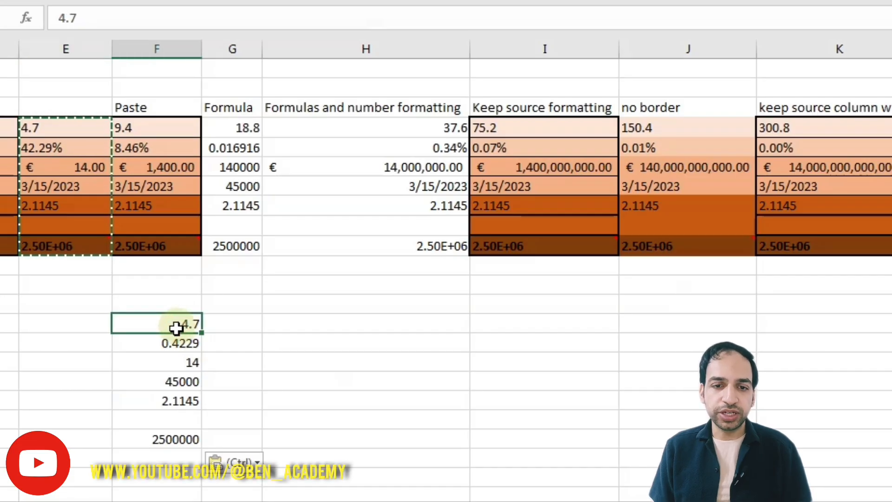
{"action": "left_click", "coordinate": [167, 400]}
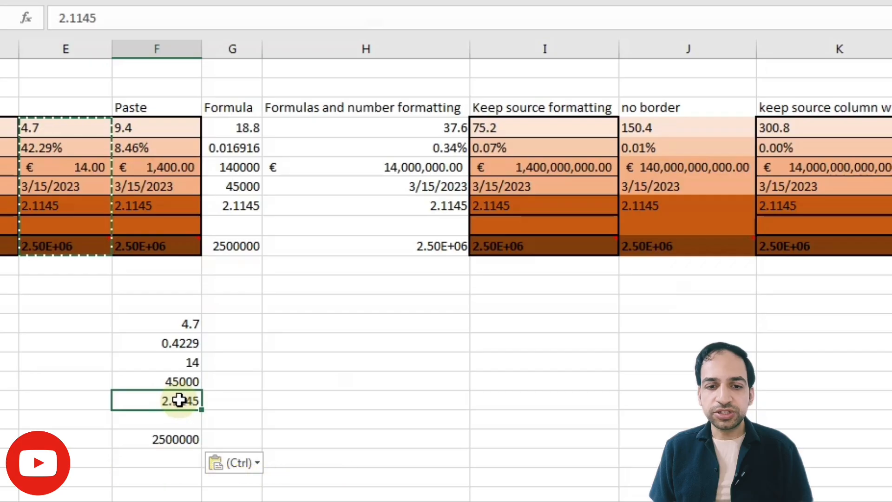
{"action": "left_click", "coordinate": [64, 203]}
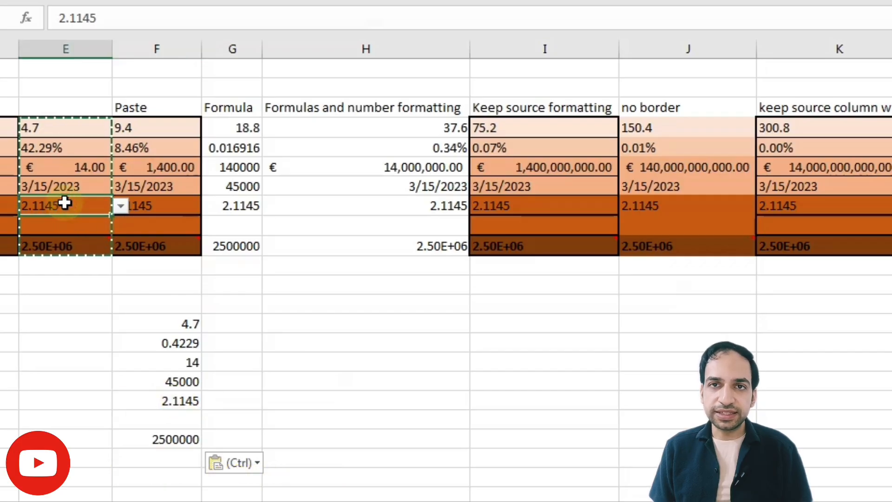
{"action": "left_click", "coordinate": [167, 437]}
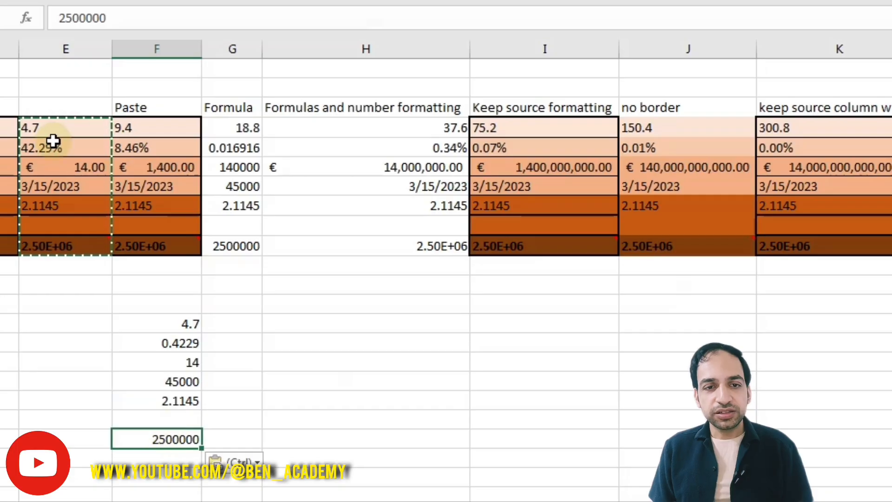
Step: Copy E5:E11 and paste it at G15 using the Values & Number Formatting option
{"action": "left_click_drag", "start_coordinate": [54, 123], "coordinate": [57, 242]}
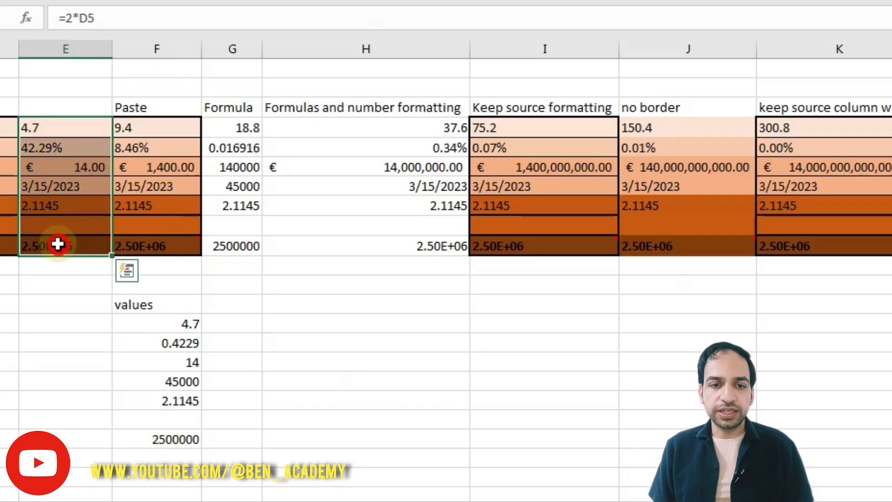
{"action": "key", "text": "ctrl+c"}
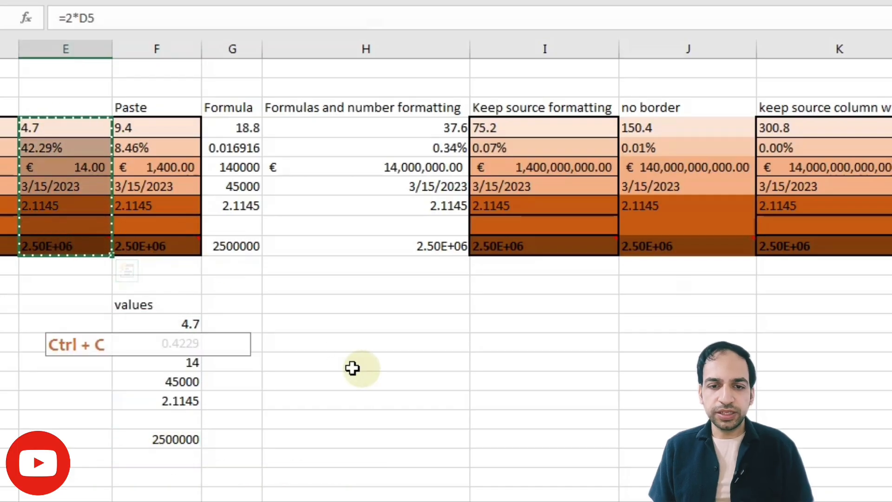
{"action": "left_click", "coordinate": [218, 321]}
{"action": "key", "text": "ctrl+v"}
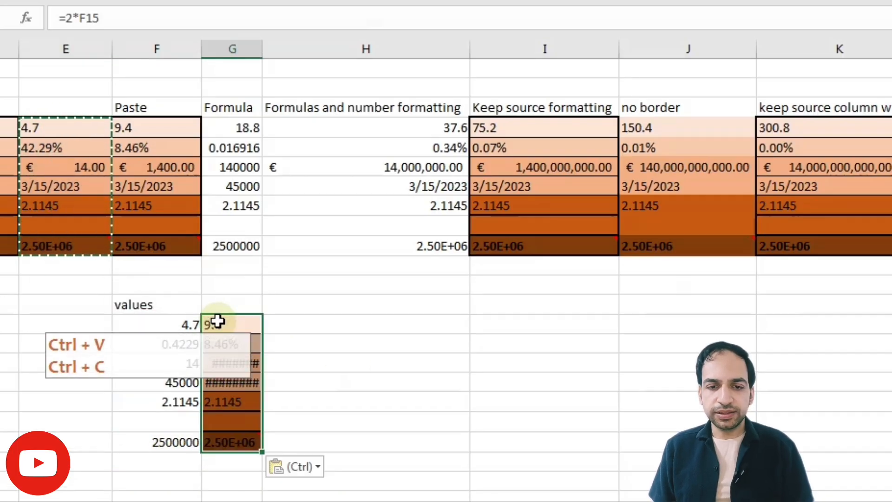
{"action": "left_click", "coordinate": [292, 465]}
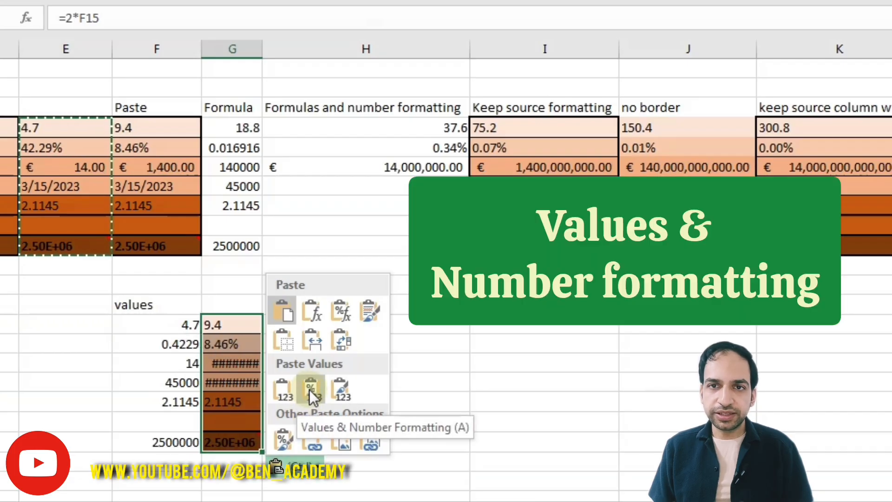
{"action": "left_click", "coordinate": [310, 389]}
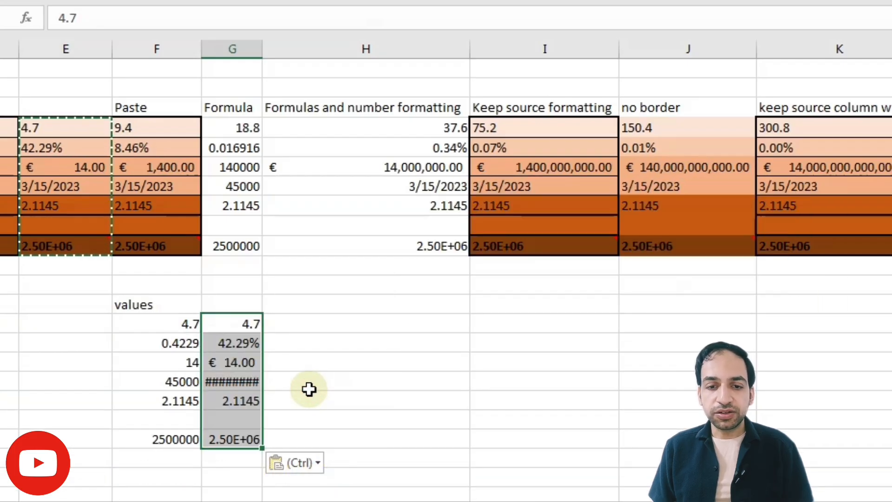
Step: Check the percentage and currency formatting of the pasted cells G16 and G17
{"action": "left_click", "coordinate": [217, 339]}
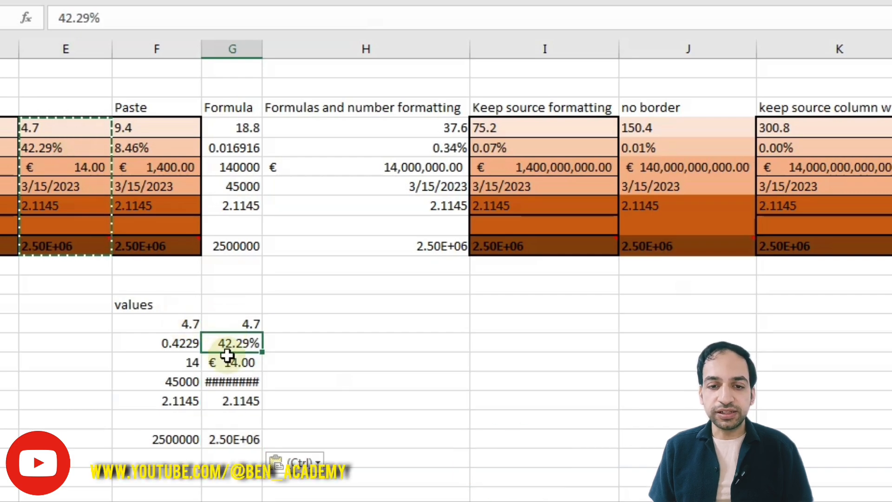
{"action": "left_click", "coordinate": [234, 363]}
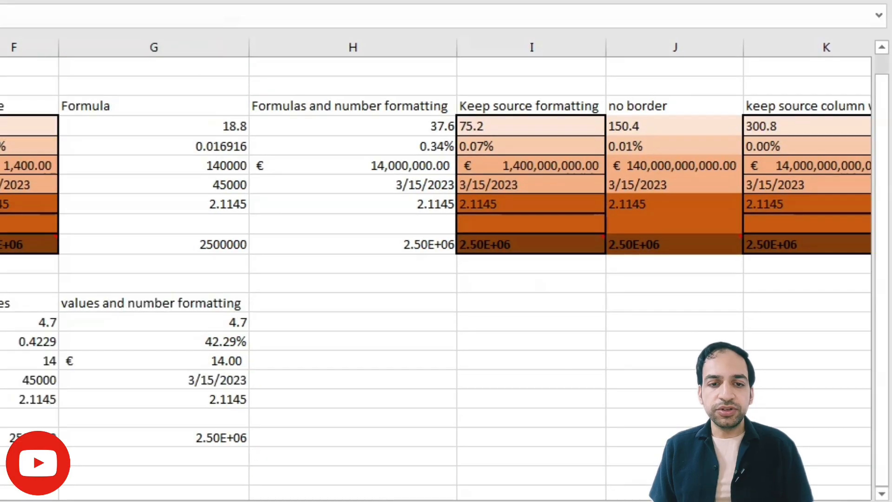
Step: Paste the copied range E5:E11 at H15 using the Values & Source Formatting option
{"action": "left_click", "coordinate": [305, 317]}
{"action": "key", "text": "ctrl+v"}
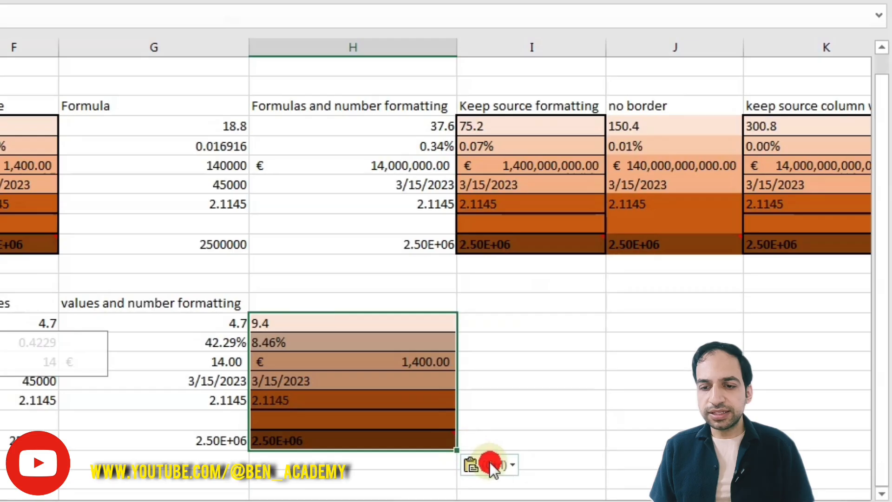
{"action": "left_click", "coordinate": [490, 463]}
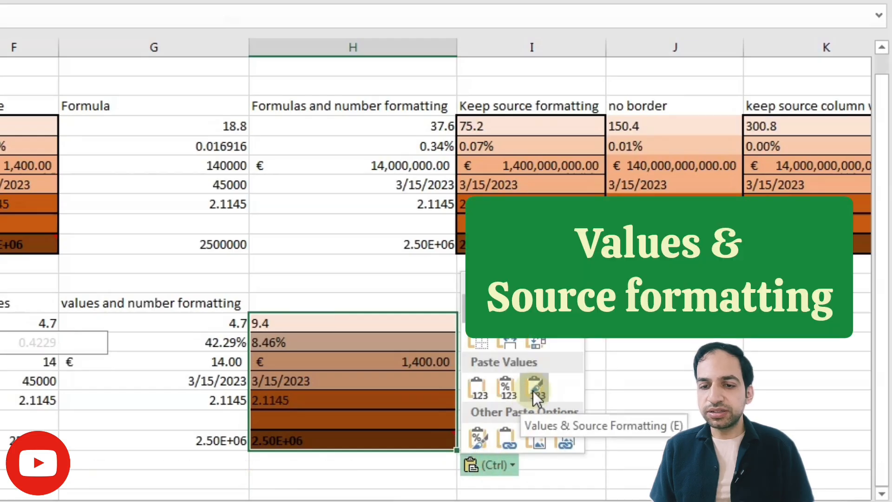
{"action": "left_click", "coordinate": [534, 390]}
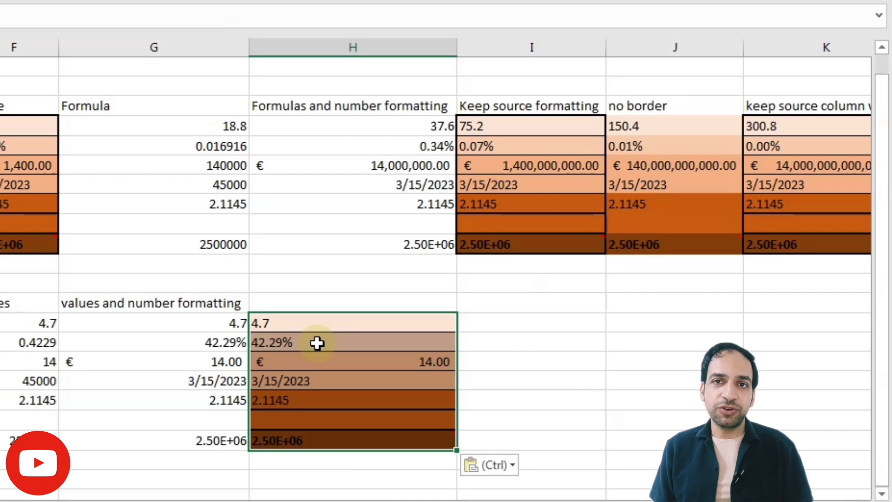
Step: Inspect the pasted cells H15:H21, including the drop-down list in H19 and the comment on H21
{"action": "left_click", "coordinate": [314, 385]}
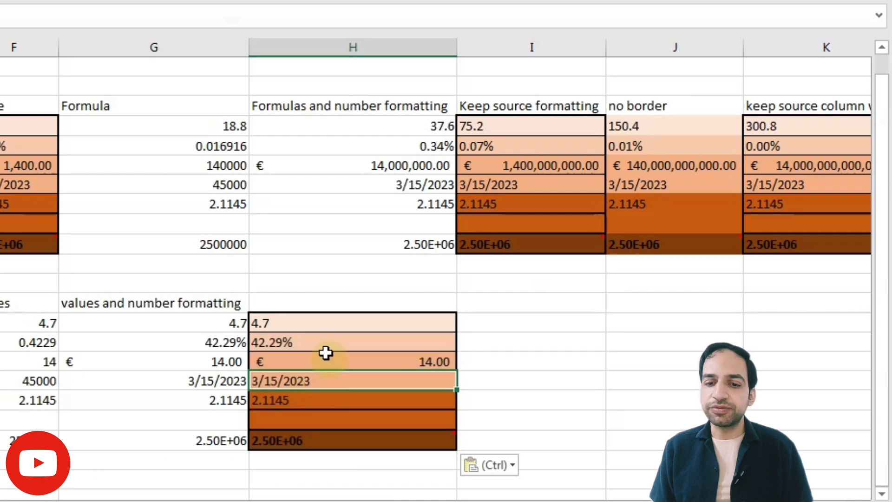
{"action": "left_click", "coordinate": [302, 400]}
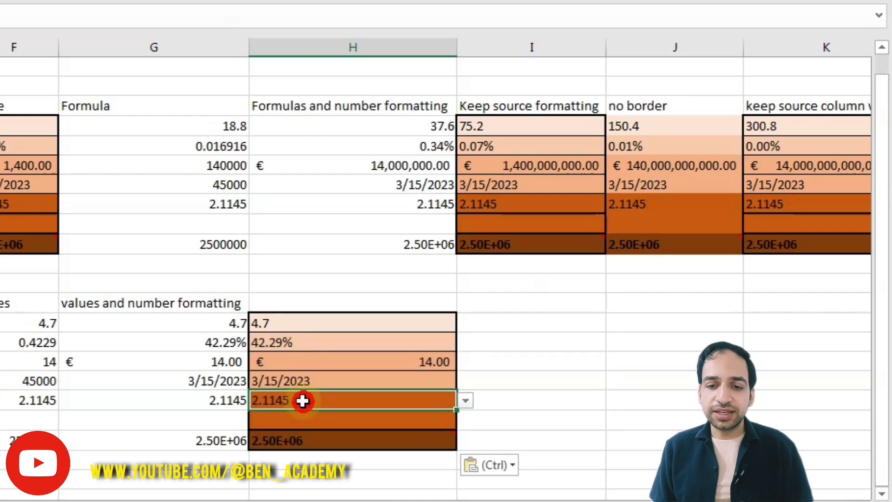
{"action": "left_click", "coordinate": [465, 400]}
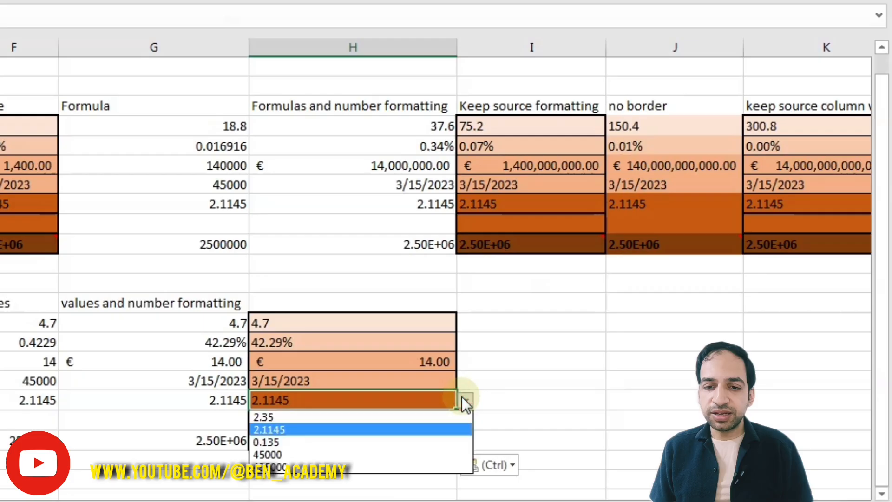
{"action": "left_click", "coordinate": [462, 398]}
{"action": "left_click", "coordinate": [402, 441]}
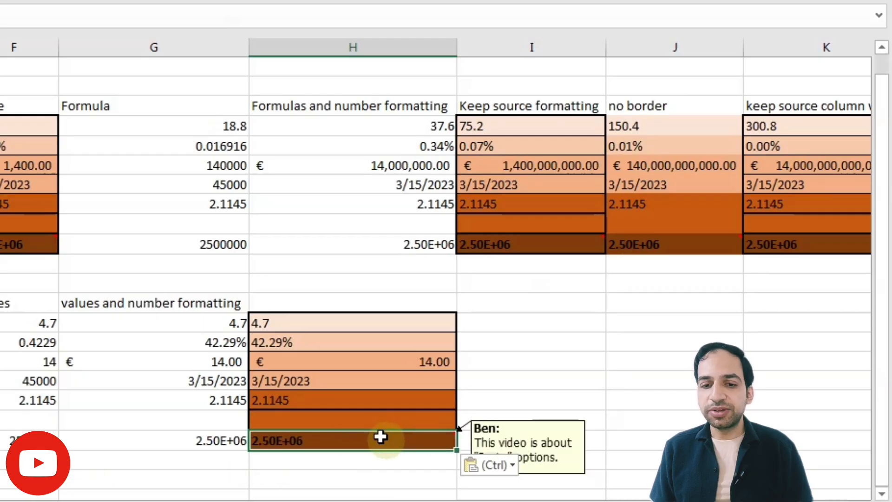
{"action": "left_click", "coordinate": [314, 381]}
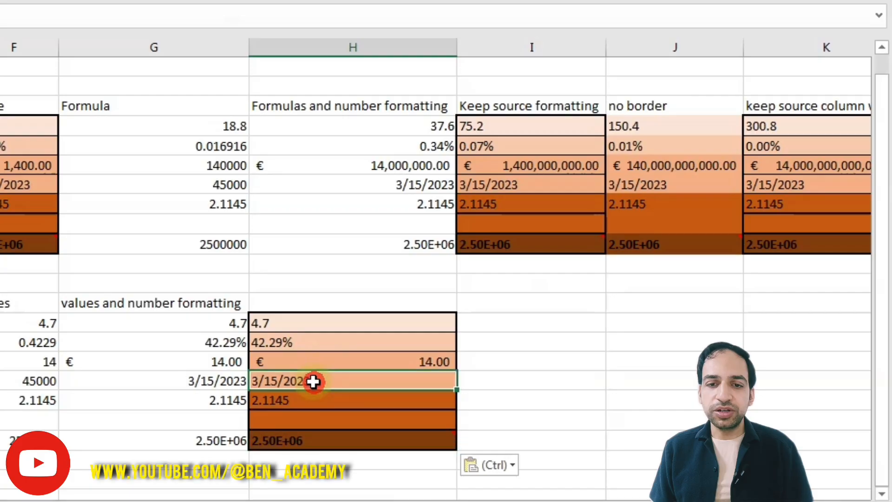
{"action": "left_click", "coordinate": [311, 354]}
{"action": "left_click", "coordinate": [305, 343]}
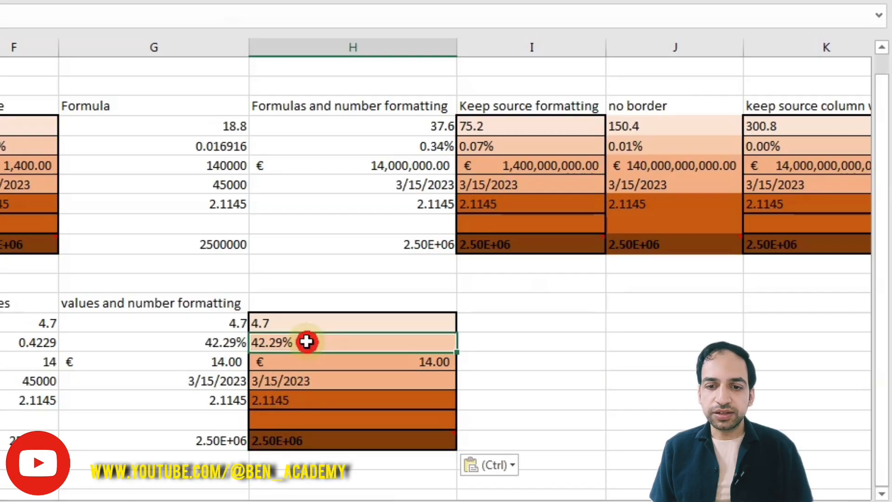
{"action": "left_click", "coordinate": [303, 323]}
Step: Label the pasted column in H14 as "values and source formatting"
{"action": "left_click", "coordinate": [285, 303]}
{"action": "type", "text": "values and source formatting"}
{"action": "key", "text": "Return"}
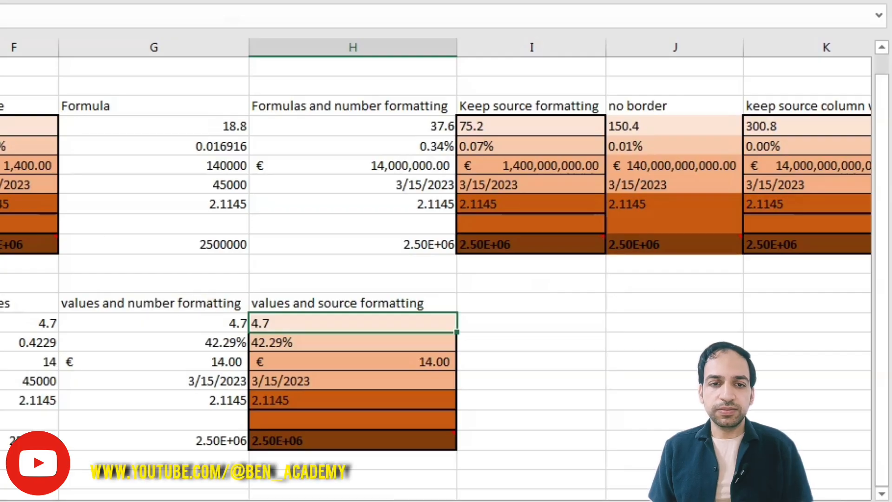
Step: Paste the copied range E5:E11 at F24 using the Formatting option
{"action": "left_click", "coordinate": [1, 126]}
{"action": "key", "text": "ctrl+v"}
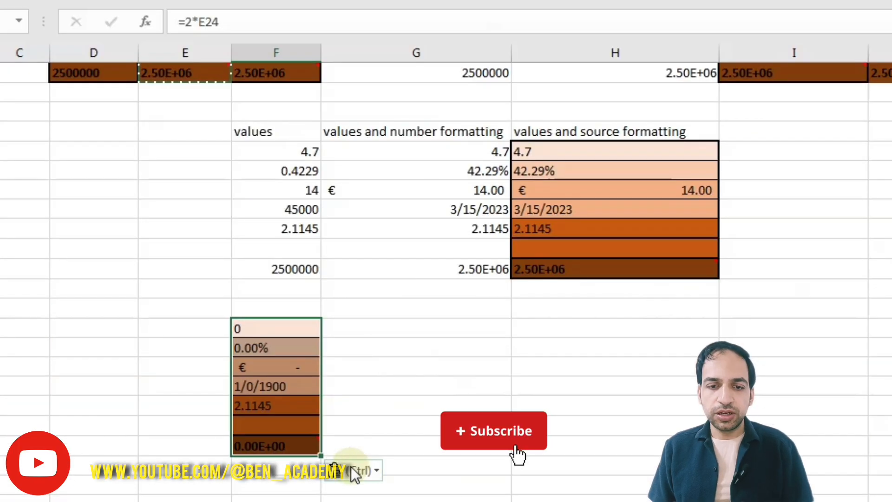
{"action": "left_click", "coordinate": [350, 467]}
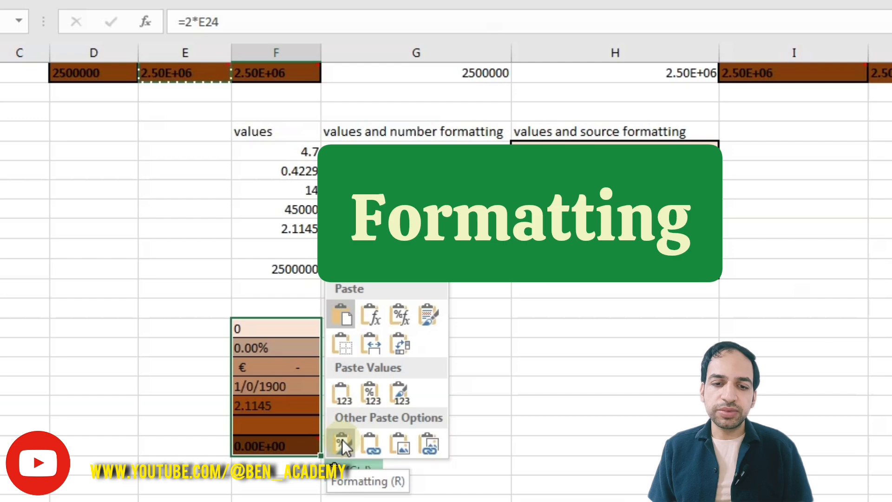
{"action": "left_click", "coordinate": [342, 440]}
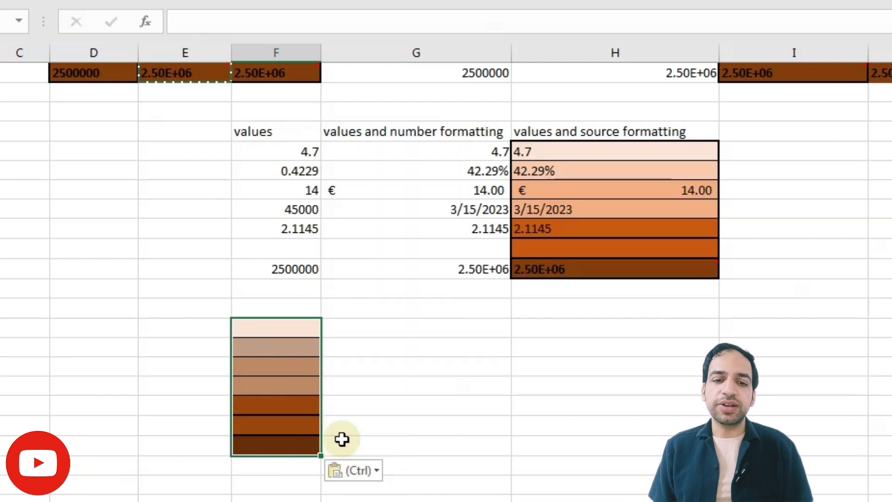
Step: Check the number formats and fill carried over to the empty cells in F24:F30
{"action": "left_click", "coordinate": [265, 374]}
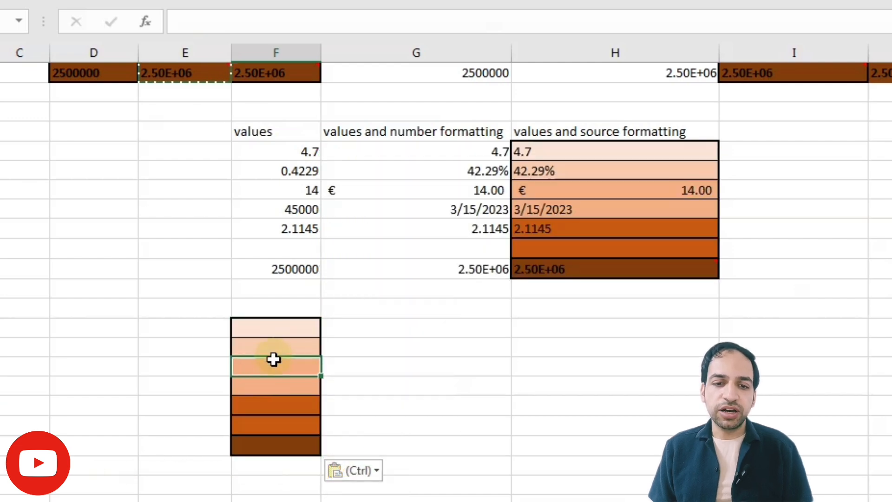
{"action": "left_click", "coordinate": [269, 385]}
{"action": "left_click", "coordinate": [270, 369]}
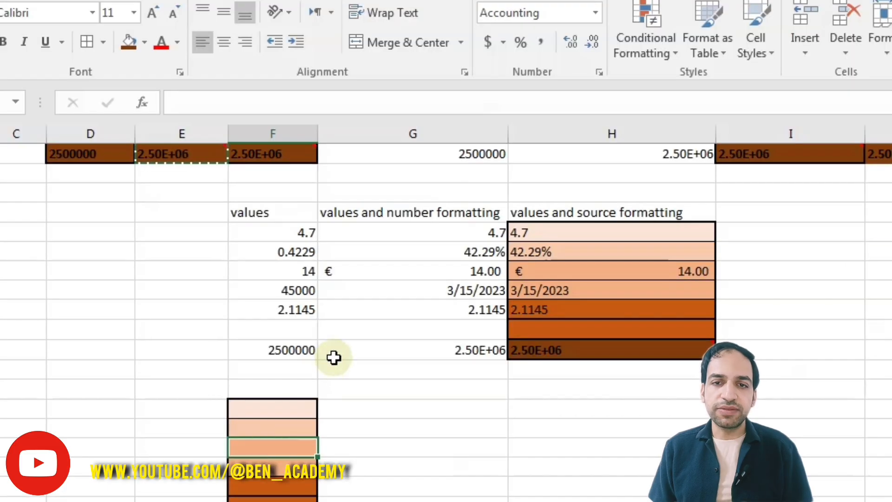
{"action": "left_click", "coordinate": [277, 467]}
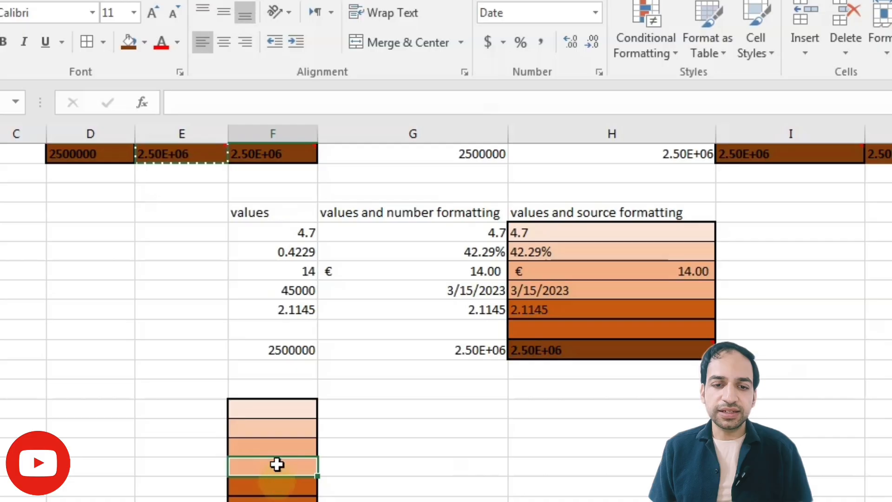
{"action": "left_click", "coordinate": [277, 427]}
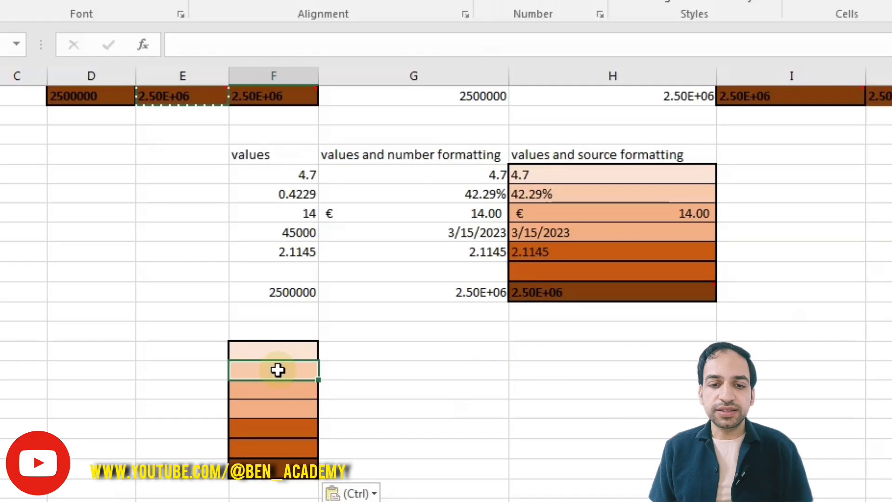
{"action": "left_click", "coordinate": [272, 444]}
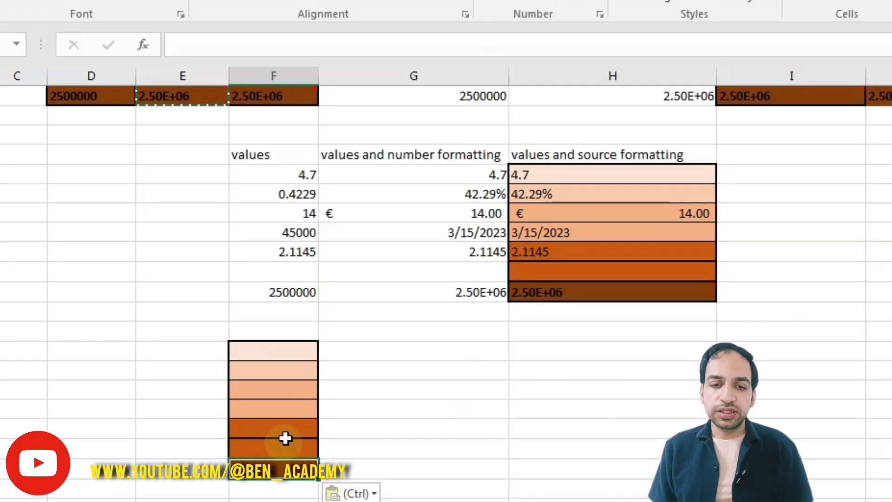
{"action": "left_click", "coordinate": [288, 422]}
{"action": "left_click", "coordinate": [286, 469]}
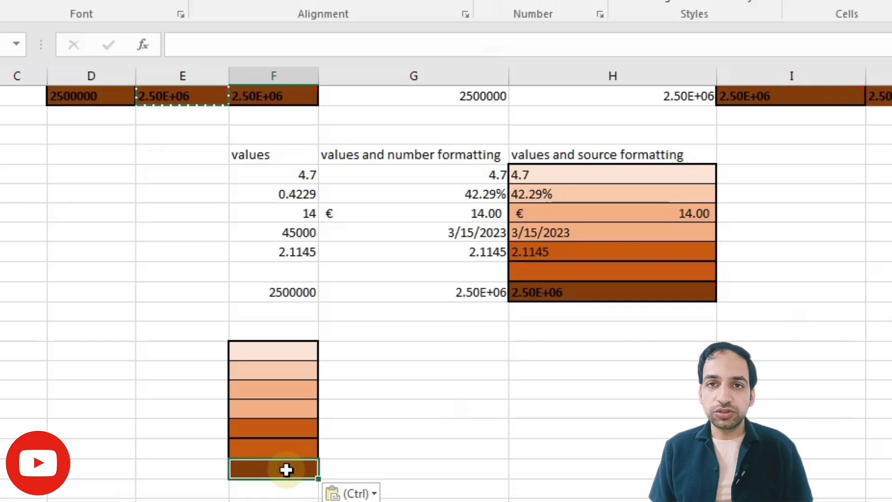
Step: Label the pasted column in F23 as "formatting"
{"action": "left_click", "coordinate": [249, 332]}
{"action": "type", "text": "formatting"}
{"action": "key", "text": "Return"}
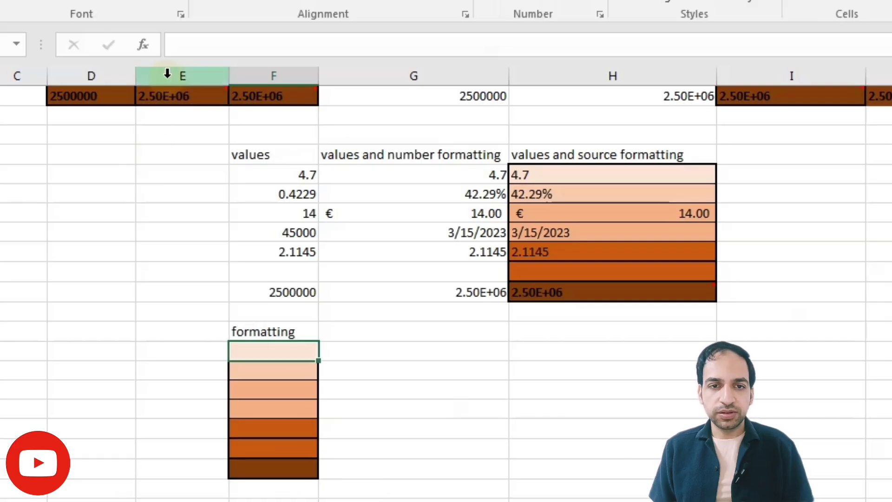
Step: Copy E5:E11 and paste it at G24 using the Paste Link option
{"action": "scroll", "coordinate": [813, 277], "scroll_direction": "up", "scroll_amount": 3}
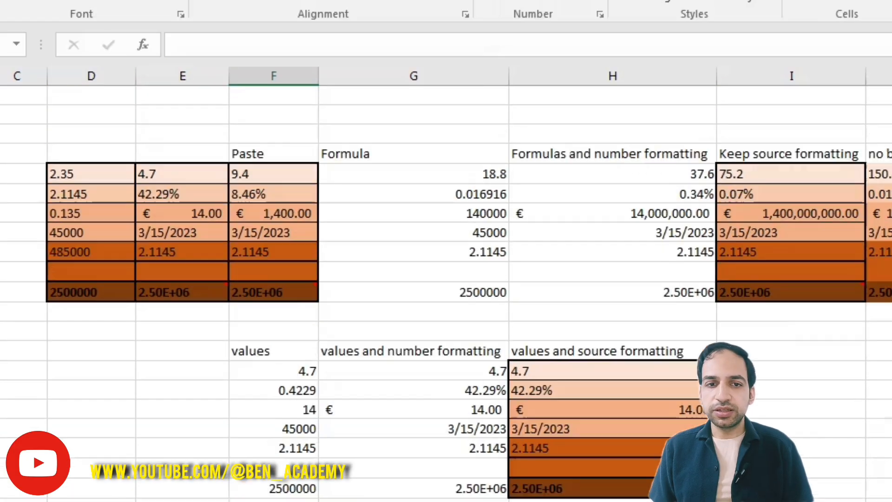
{"action": "left_click_drag", "start_coordinate": [170, 174], "coordinate": [175, 243]}
{"action": "key", "text": "ctrl+c"}
{"action": "key", "text": "ctrl+v"}
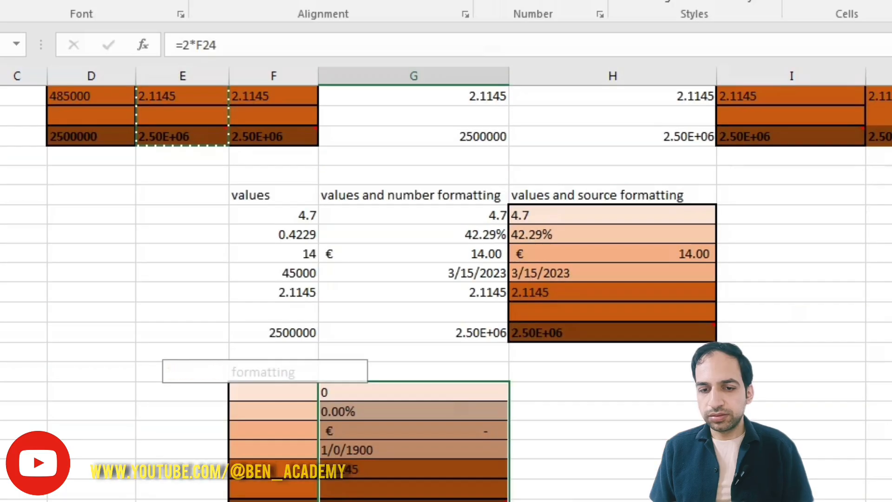
{"action": "scroll", "coordinate": [446, 279], "scroll_direction": "down", "scroll_amount": 1}
{"action": "left_click", "coordinate": [544, 451]}
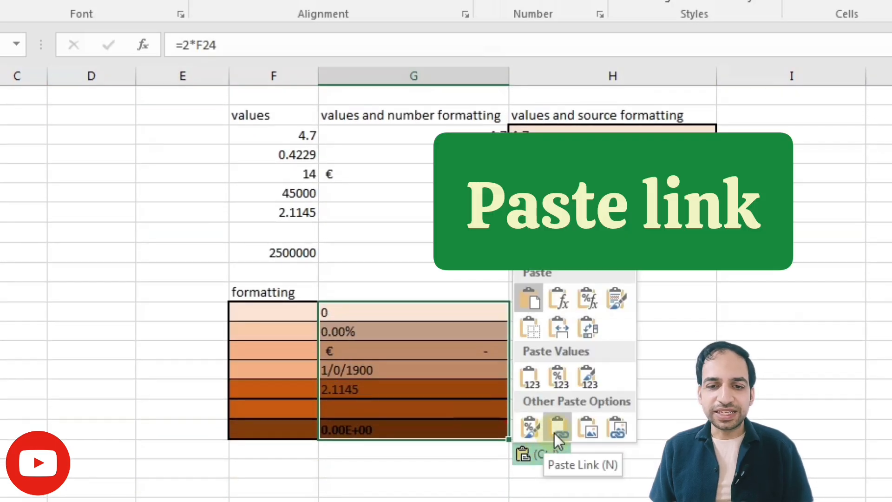
{"action": "left_click", "coordinate": [557, 429]}
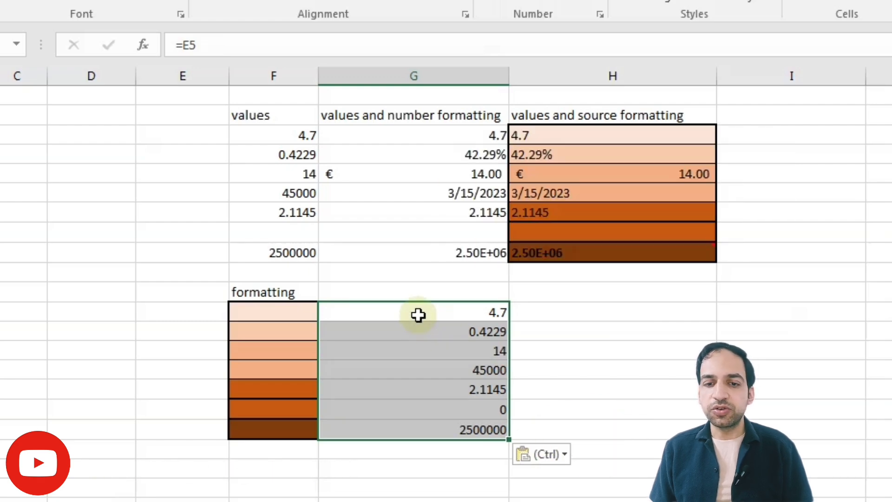
Step: Examine the source cell references in the formulas of the linked cells G24:G30
{"action": "left_click", "coordinate": [436, 331]}
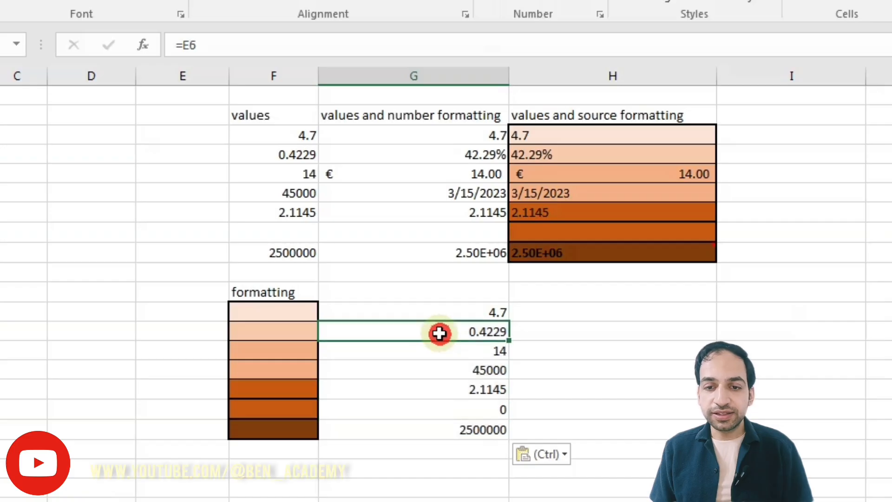
{"action": "left_click", "coordinate": [452, 312]}
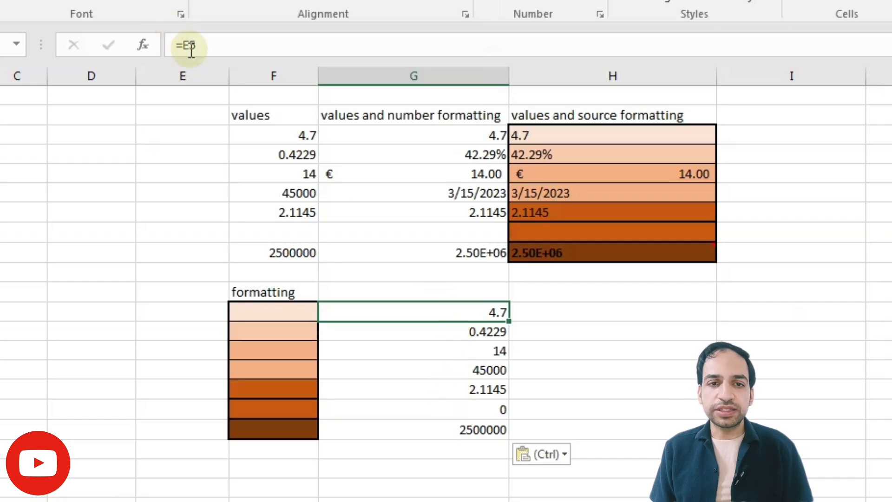
{"action": "left_click", "coordinate": [438, 351]}
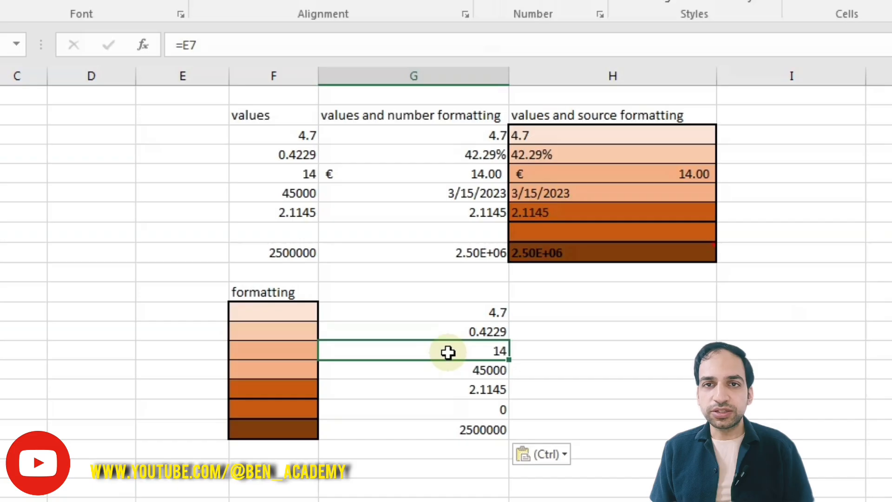
{"action": "left_click", "coordinate": [456, 369]}
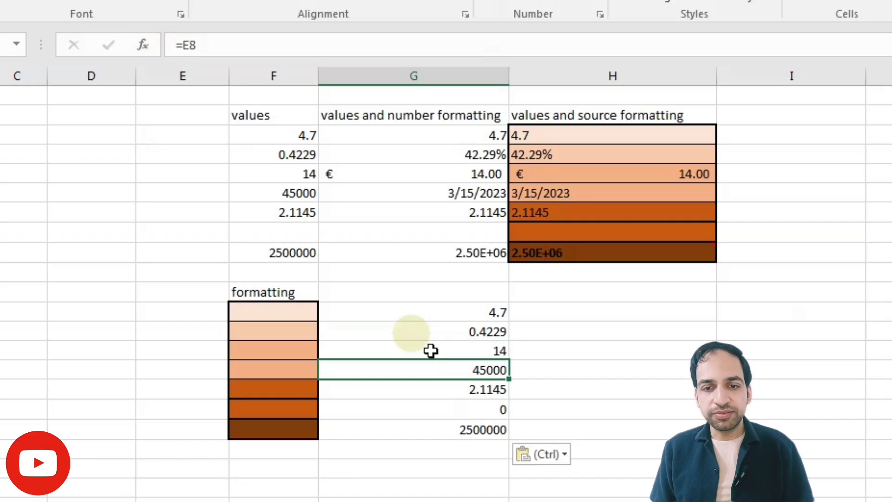
{"action": "left_click", "coordinate": [452, 393]}
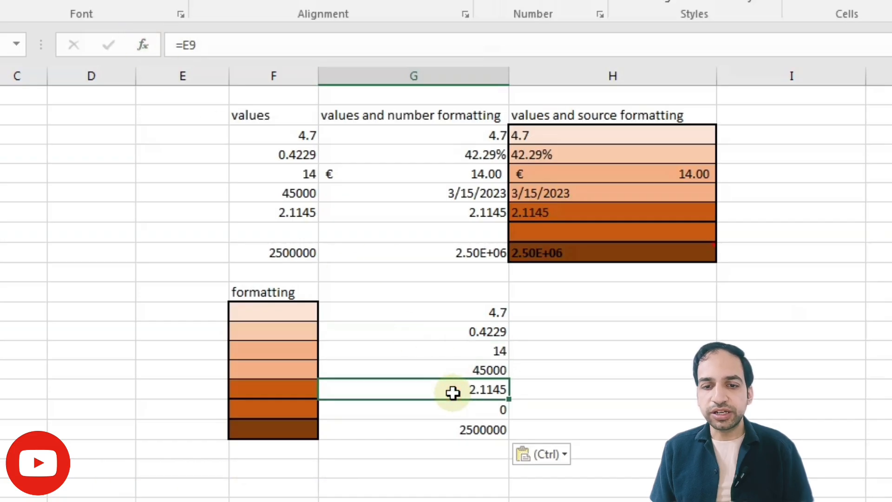
{"action": "left_click", "coordinate": [455, 433]}
{"action": "left_click", "coordinate": [463, 390]}
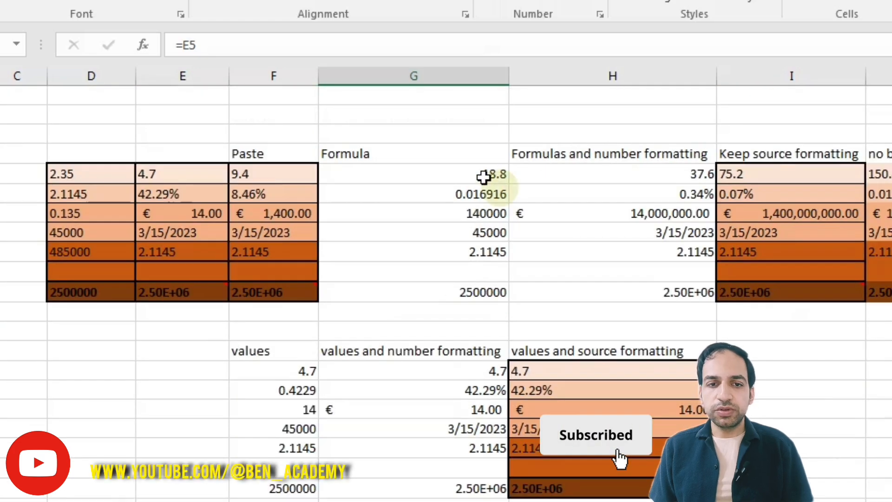
Step: Copy E5:E11 and paste it at H24 using the Picture option
{"action": "left_click", "coordinate": [149, 174]}
{"action": "key", "text": "shift+Down"}
{"action": "key", "text": "shift+Down"}
{"action": "key", "text": "shift+Down"}
{"action": "key", "text": "shift+Down"}
{"action": "key", "text": "shift+Down"}
{"action": "key", "text": "shift+Down"}
{"action": "key", "text": "ctrl+c"}
{"action": "scroll", "coordinate": [533, 377], "scroll_direction": "down", "scroll_amount": 3}
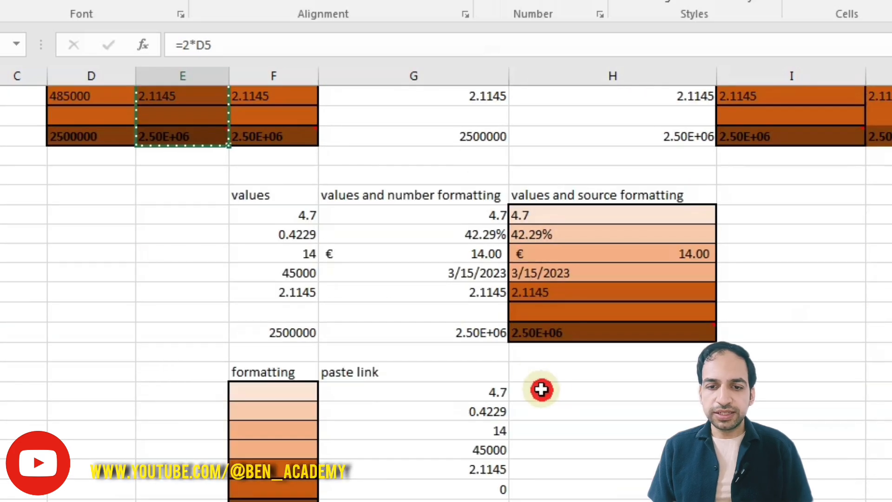
{"action": "left_click", "coordinate": [540, 390]}
{"action": "key", "text": "ctrl+v"}
{"action": "left_click", "coordinate": [487, 434]}
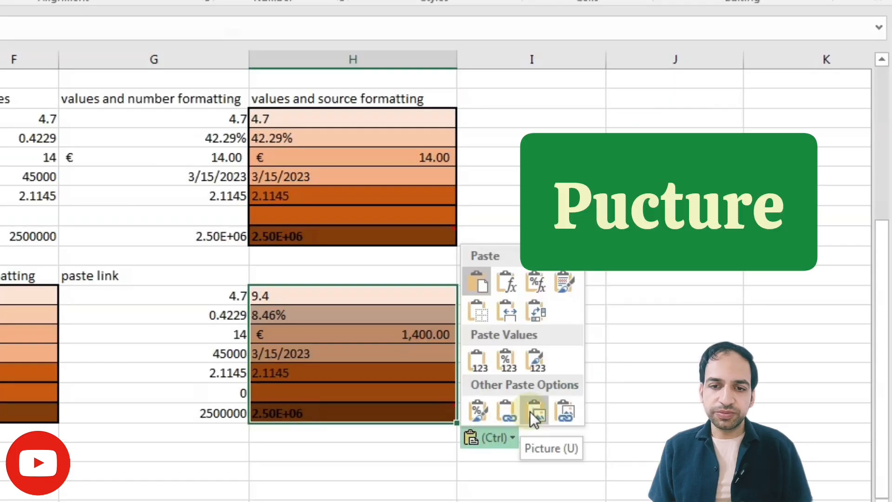
{"action": "left_click", "coordinate": [531, 413]}
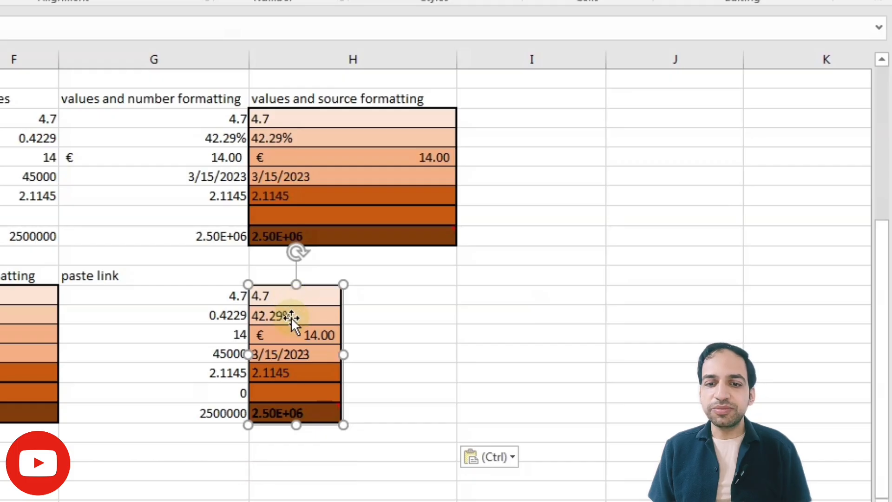
Step: Move and slightly resize the pasted picture of E5:E11 within column H
{"action": "mouse_move", "coordinate": [291, 317]}
{"action": "left_mouse_down"}
{"action": "mouse_move", "coordinate": [415, 280]}
{"action": "mouse_move", "coordinate": [330, 336]}
{"action": "mouse_move", "coordinate": [305, 312]}
{"action": "left_mouse_up"}
{"action": "left_click_drag", "start_coordinate": [357, 419], "coordinate": [360, 379]}
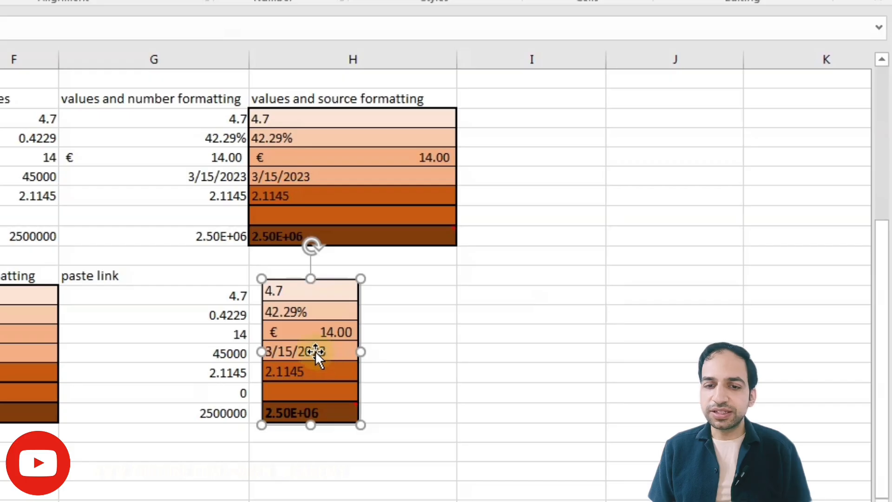
{"action": "mouse_move", "coordinate": [316, 353]}
{"action": "left_mouse_down"}
{"action": "mouse_move", "coordinate": [361, 356]}
{"action": "mouse_move", "coordinate": [309, 356]}
{"action": "left_mouse_up"}
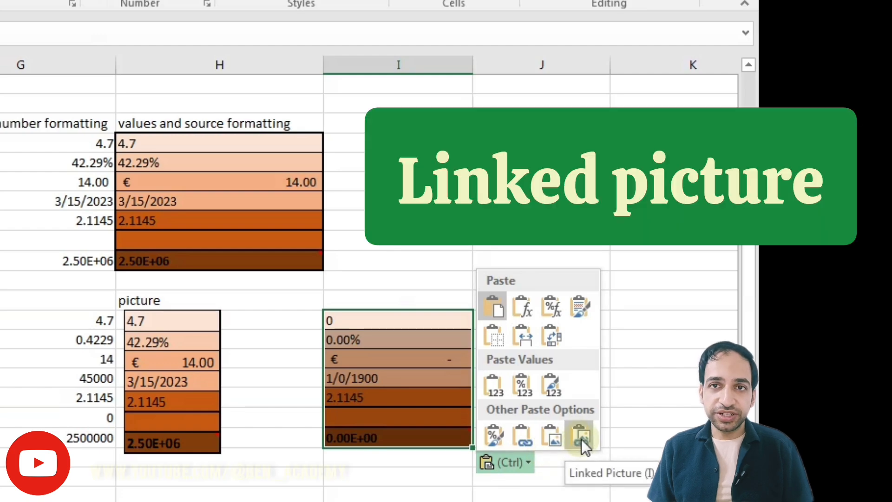
Step: Paste the copied E5:E11 at I24 using the Linked Picture option and compare its source reference with the plain picture's
{"action": "left_click", "coordinate": [581, 439]}
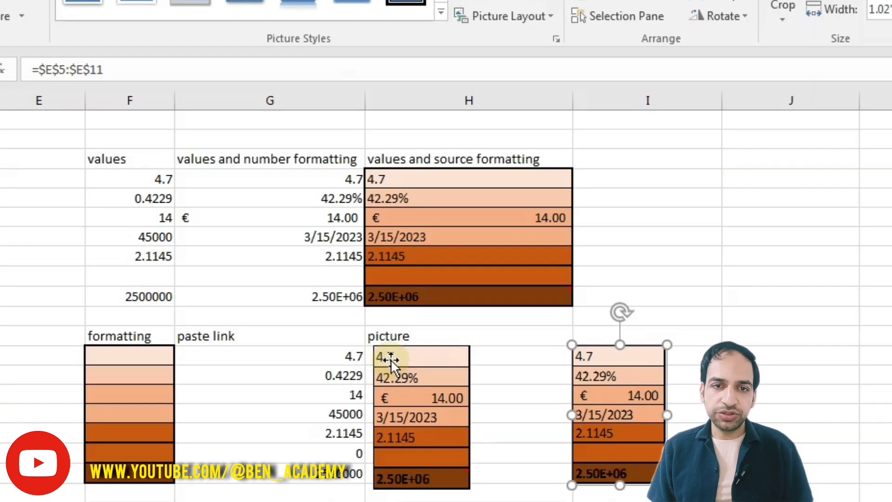
{"action": "left_click", "coordinate": [390, 360]}
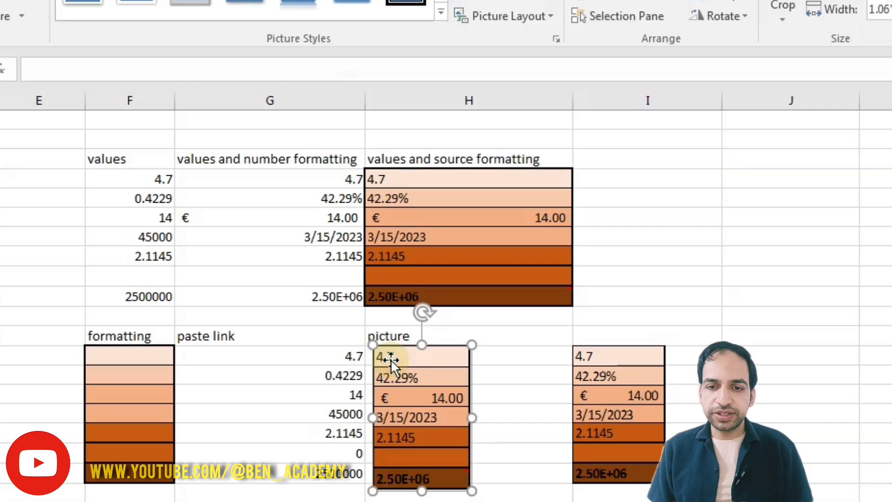
{"action": "mouse_move", "coordinate": [593, 398]}
{"action": "left_mouse_down"}
{"action": "mouse_move", "coordinate": [646, 388]}
{"action": "mouse_move", "coordinate": [594, 401]}
{"action": "left_mouse_up"}
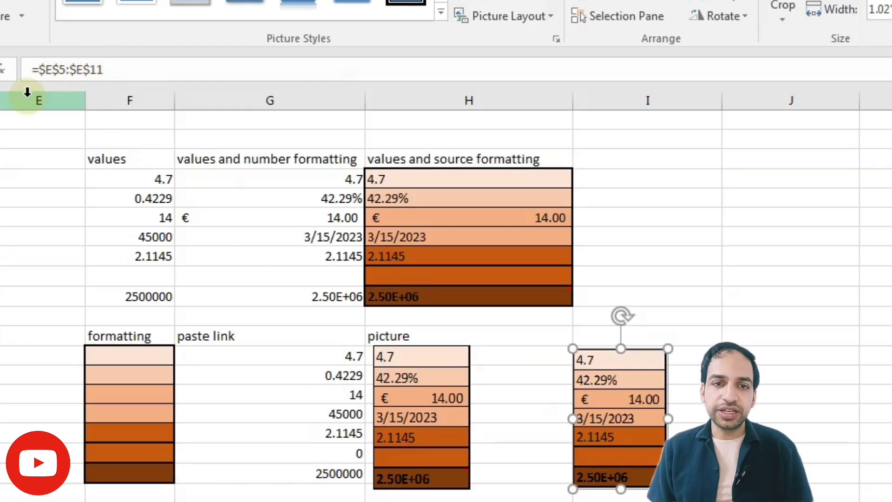
Step: Move the linked picture over column G near the source range and set E5 to 8
{"action": "left_click_drag", "start_coordinate": [609, 418], "coordinate": [238, 257]}
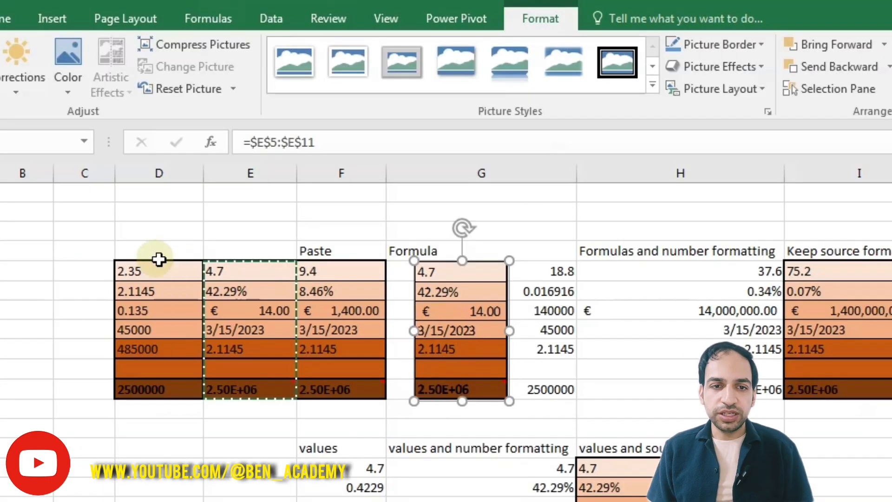
{"action": "left_click", "coordinate": [230, 270]}
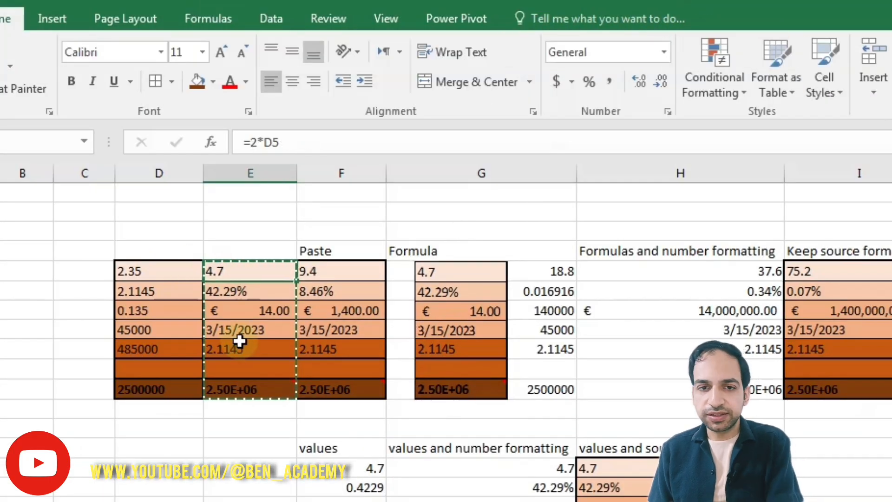
{"action": "type", "text": "8"}
{"action": "key", "text": "Return"}
Step: Move the linked picture to columns B and C beside the source data and overwrite the percentage in E6
{"action": "mouse_move", "coordinate": [438, 277]}
{"action": "left_mouse_down"}
{"action": "mouse_move", "coordinate": [460, 319]}
{"action": "mouse_move", "coordinate": [283, 313]}
{"action": "mouse_move", "coordinate": [215, 299]}
{"action": "mouse_move", "coordinate": [442, 289]}
{"action": "left_mouse_up"}
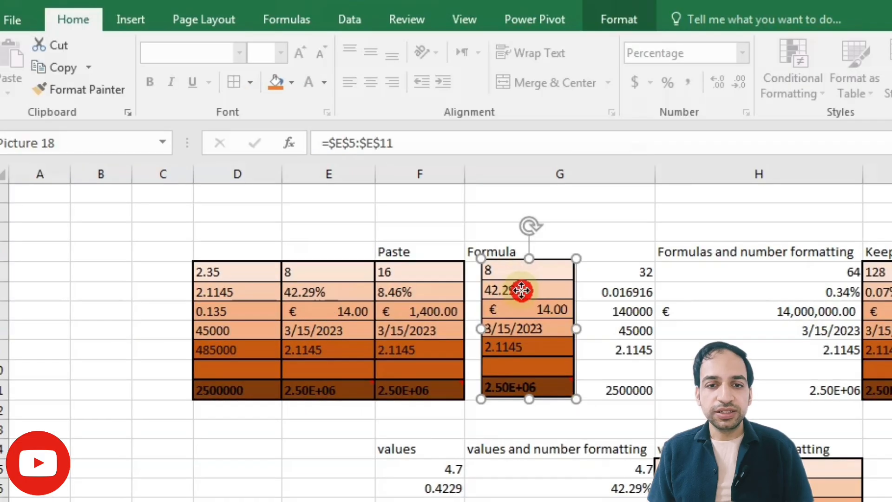
{"action": "left_click_drag", "start_coordinate": [522, 291], "coordinate": [111, 291]}
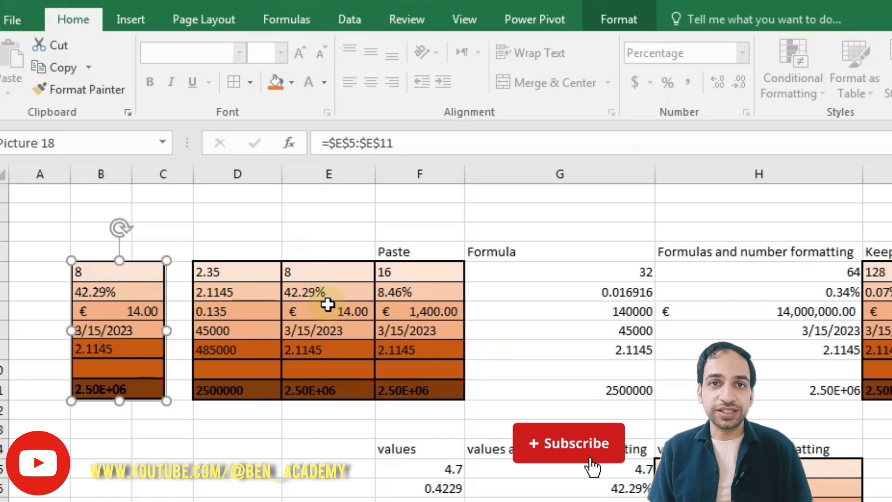
{"action": "left_click", "coordinate": [339, 296]}
{"action": "type", "text": "14"}
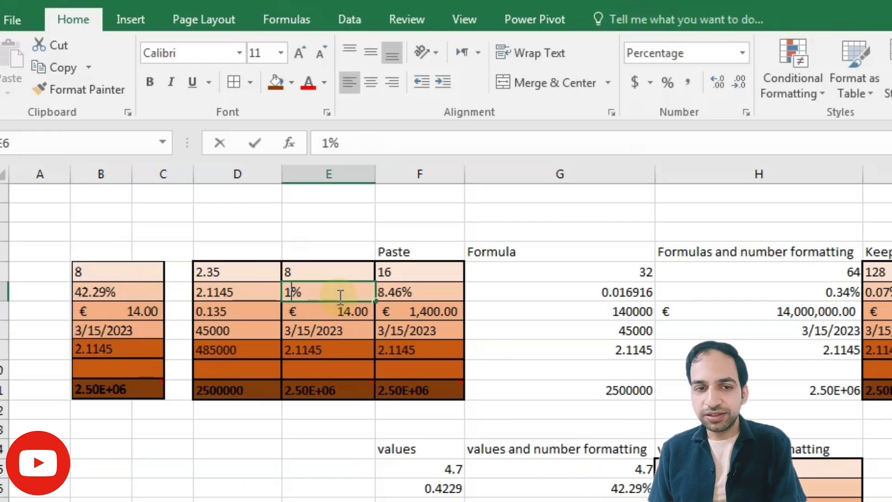
{"action": "type", "text": "5"}
{"action": "key", "text": "Return"}
{"action": "left_click", "coordinate": [93, 293]}
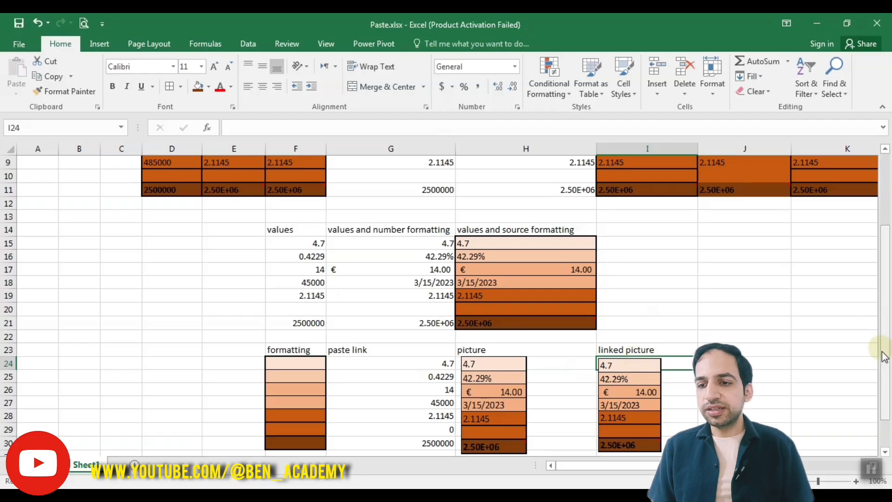
Step: Copy E5:E11 and open the Paste Special dialog with D15 as the destination
{"action": "left_click_drag", "start_coordinate": [885, 356], "coordinate": [885, 281]}
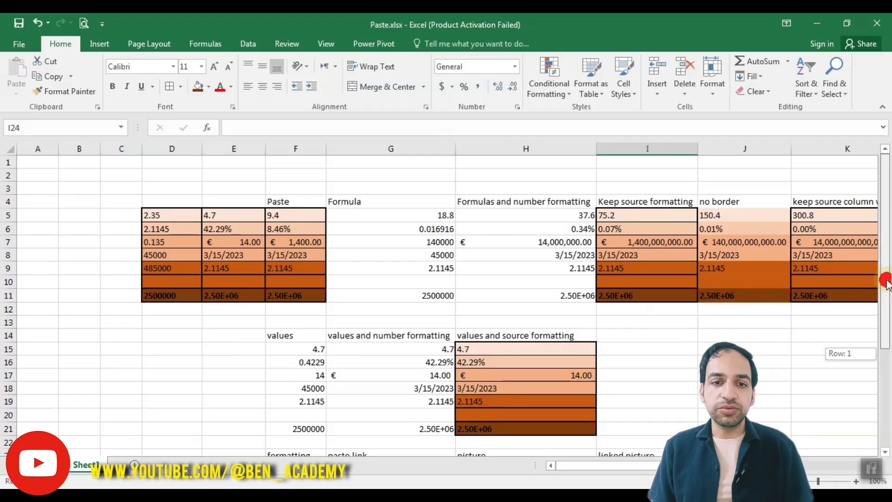
{"action": "left_click_drag", "start_coordinate": [886, 283], "coordinate": [887, 362]}
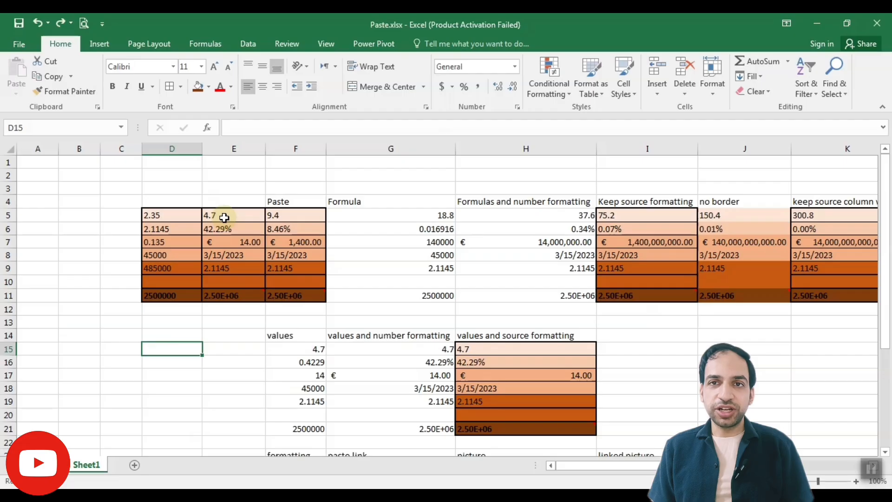
{"action": "left_click_drag", "start_coordinate": [225, 213], "coordinate": [229, 300]}
{"action": "key", "text": "ctrl+c"}
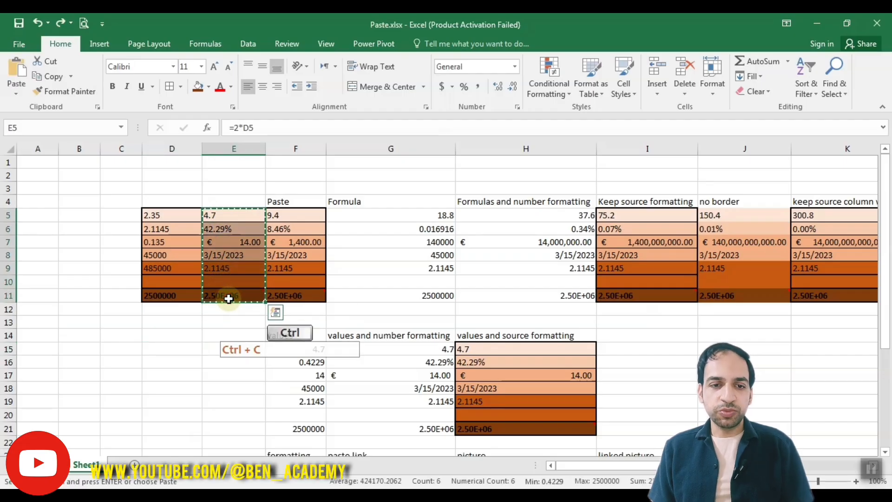
{"action": "left_click", "coordinate": [161, 352]}
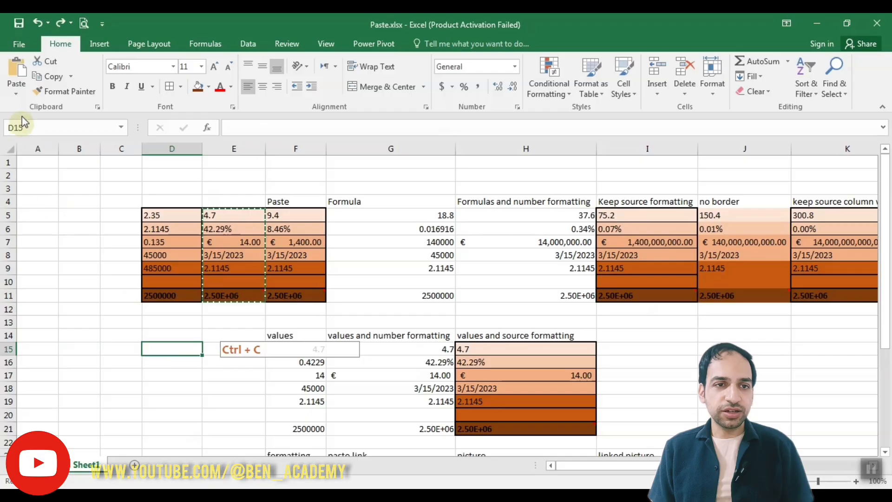
{"action": "left_click", "coordinate": [14, 91]}
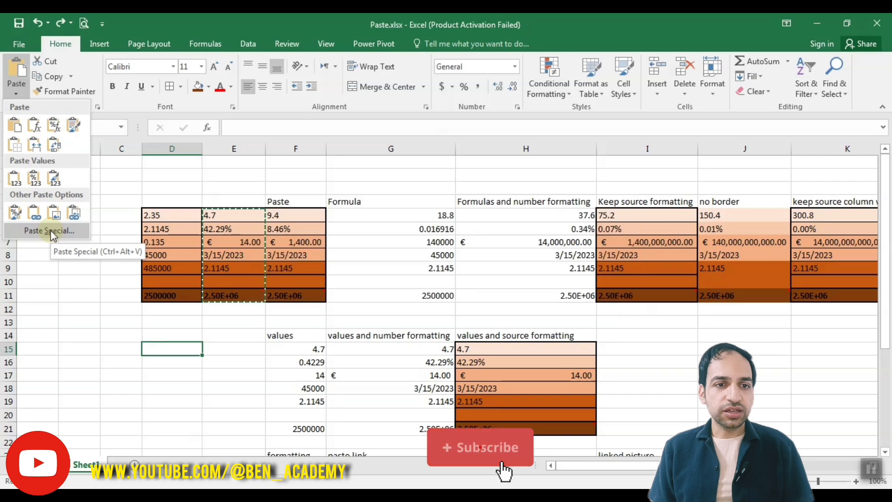
{"action": "left_click", "coordinate": [49, 231]}
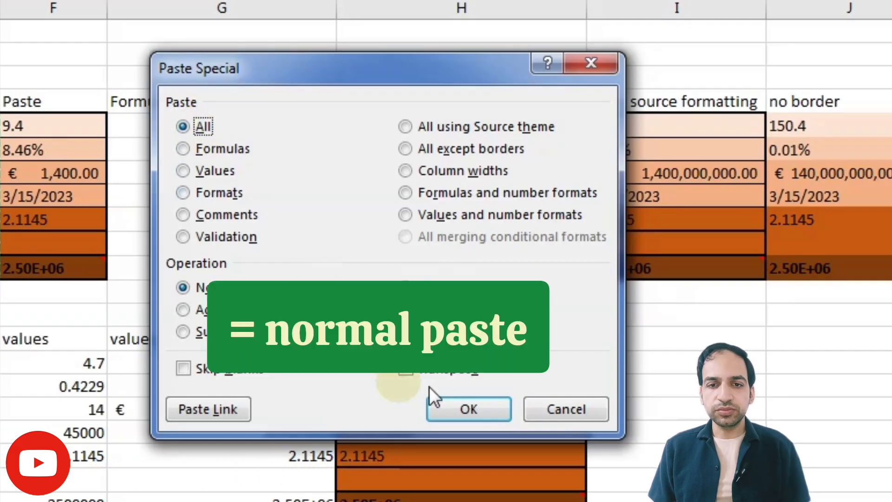
Step: Go through the Formulas and Values options in Paste Special, and paste only the formats at D15
{"action": "left_click", "coordinate": [219, 149]}
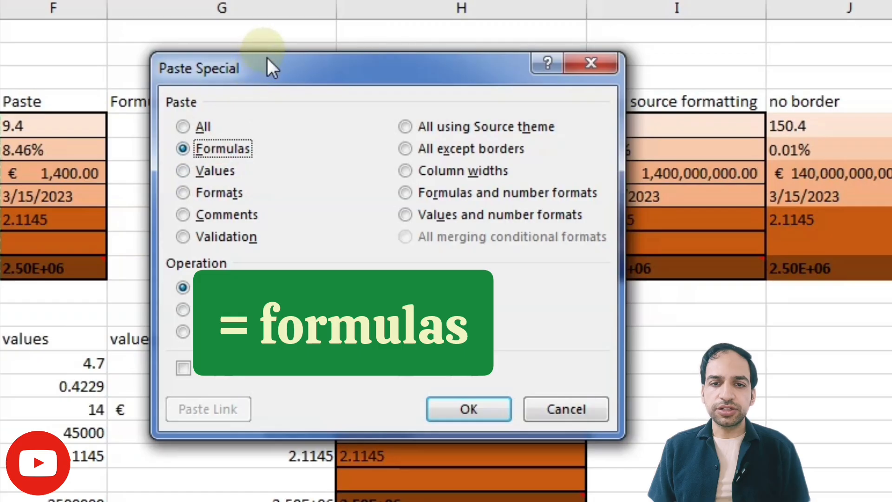
{"action": "left_click_drag", "start_coordinate": [267, 59], "coordinate": [470, 173]}
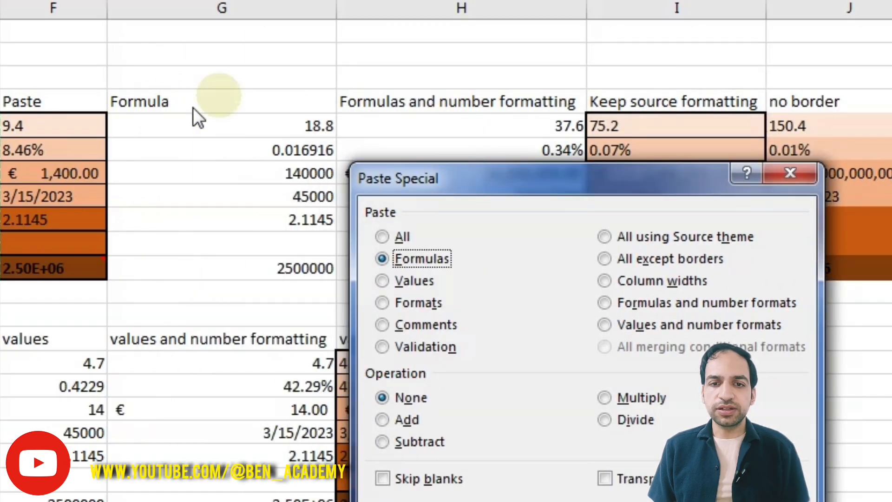
{"action": "left_click", "coordinate": [383, 281]}
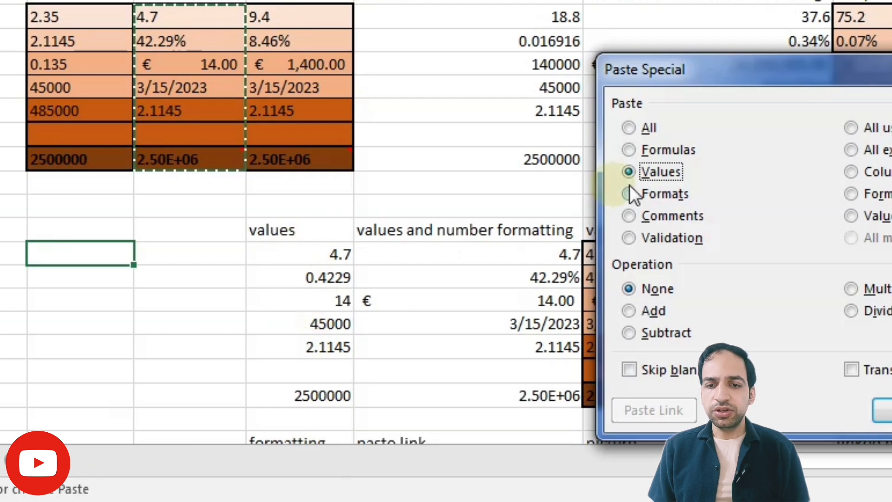
{"action": "left_click", "coordinate": [638, 195]}
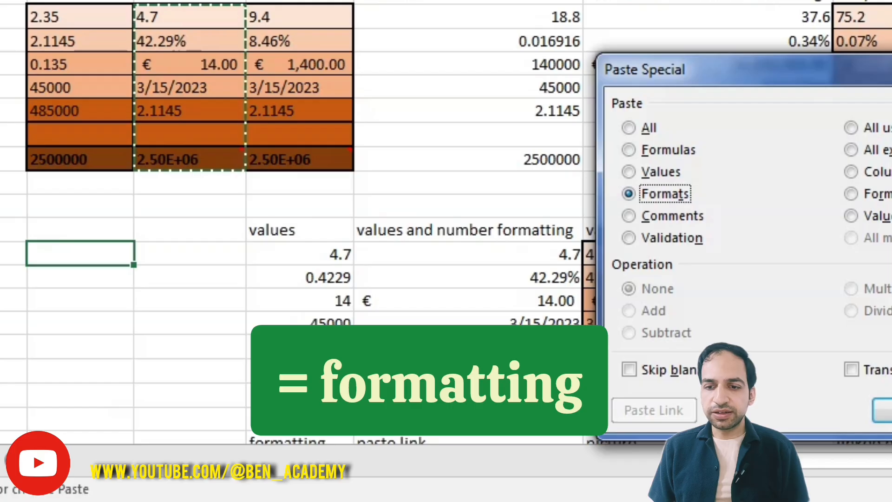
{"action": "key", "text": "Return"}
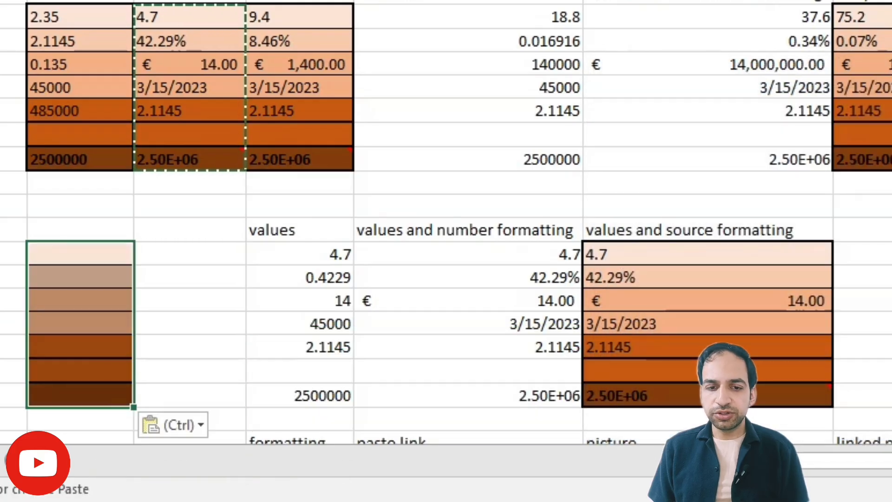
Step: Try pasting only the comments of E5:E11 at D15 with Paste Special, and undo the paste
{"action": "scroll", "coordinate": [318, 179], "scroll_direction": "down", "scroll_amount": 3}
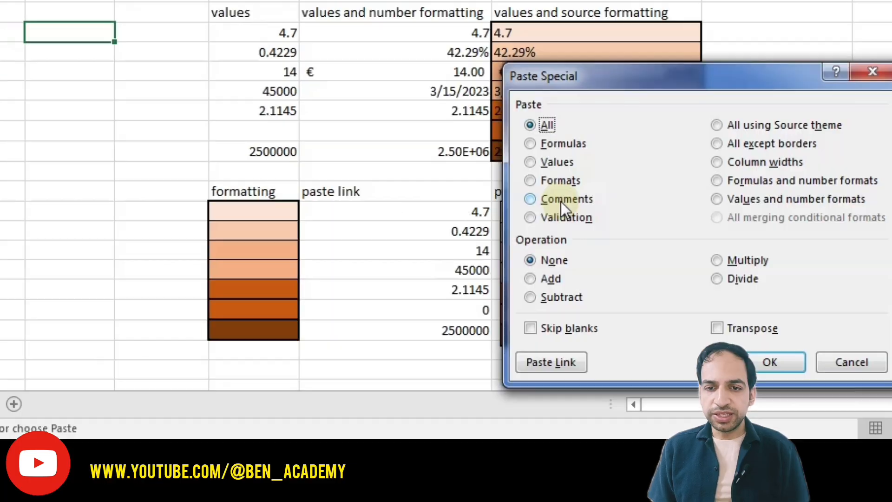
{"action": "left_click", "coordinate": [561, 200]}
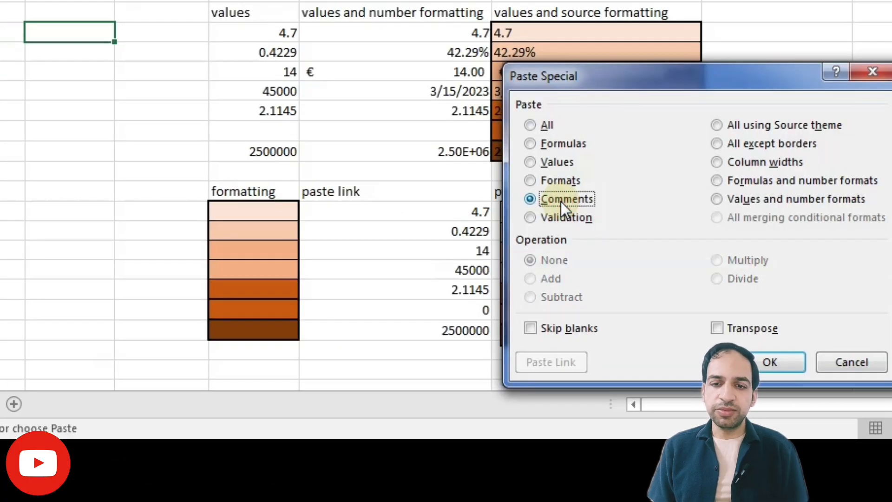
{"action": "left_click", "coordinate": [771, 362]}
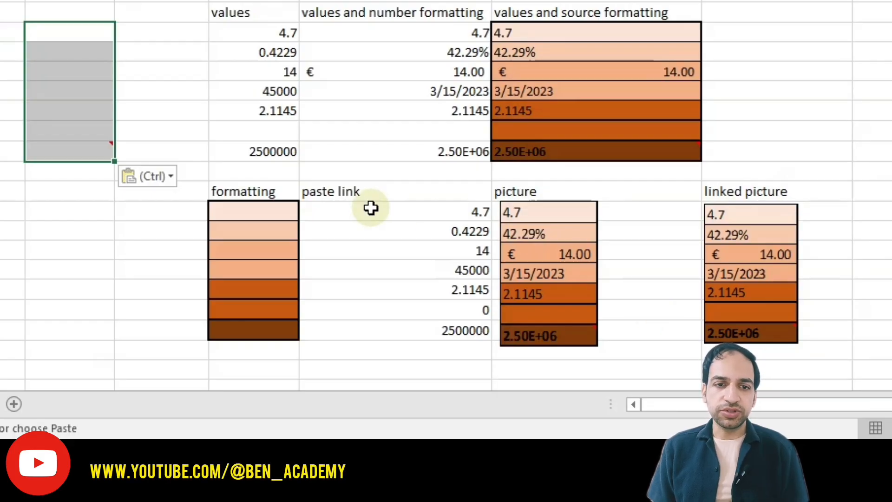
{"action": "left_click", "coordinate": [76, 147]}
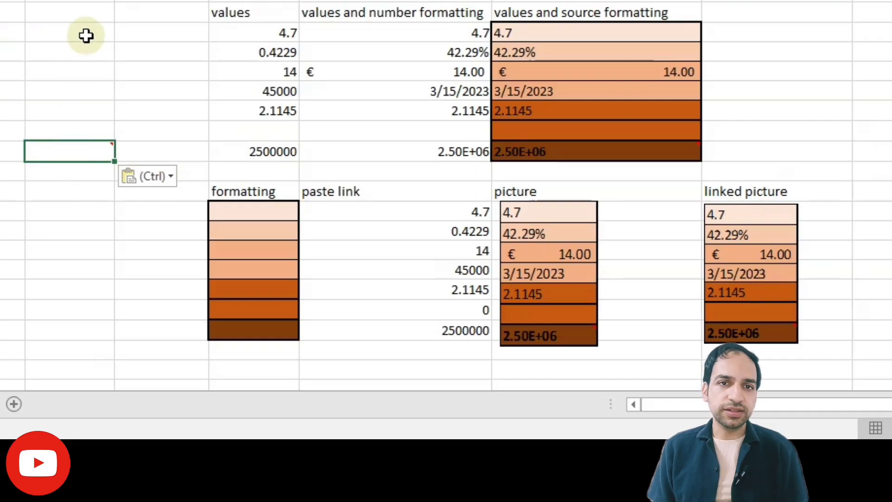
{"action": "key", "text": "ctrl+z"}
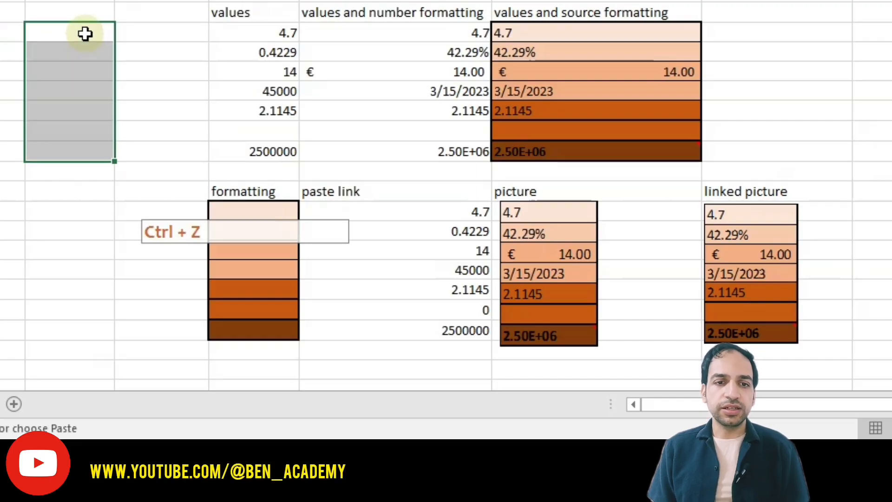
Step: Paste only the data validation of E5:E11 at D15 with Paste Special
{"action": "left_click", "coordinate": [85, 33]}
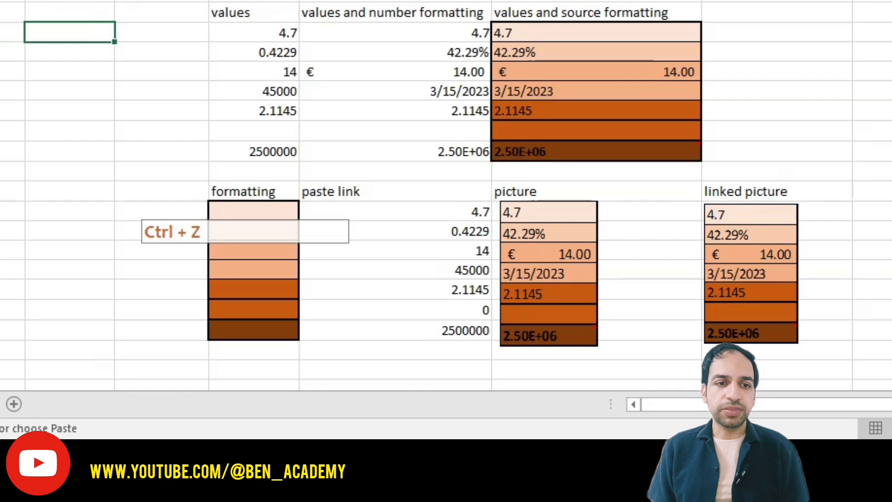
{"action": "key", "text": "ctrl+alt+v"}
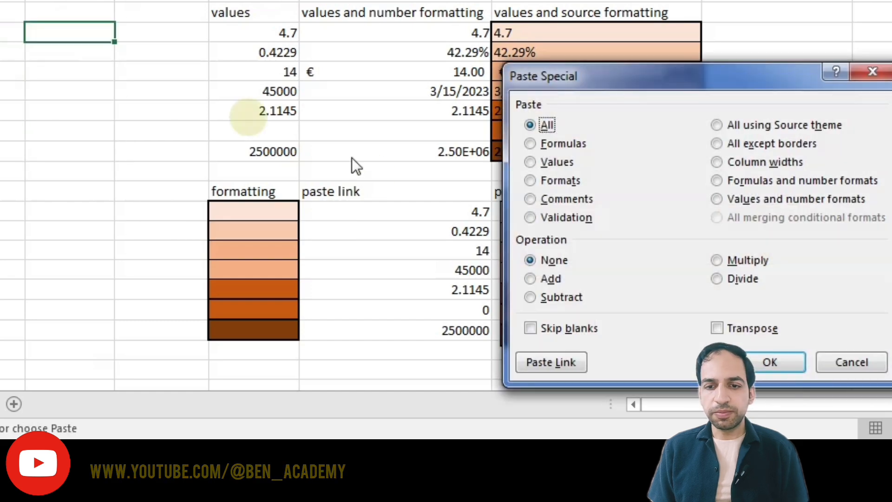
{"action": "left_click", "coordinate": [530, 217]}
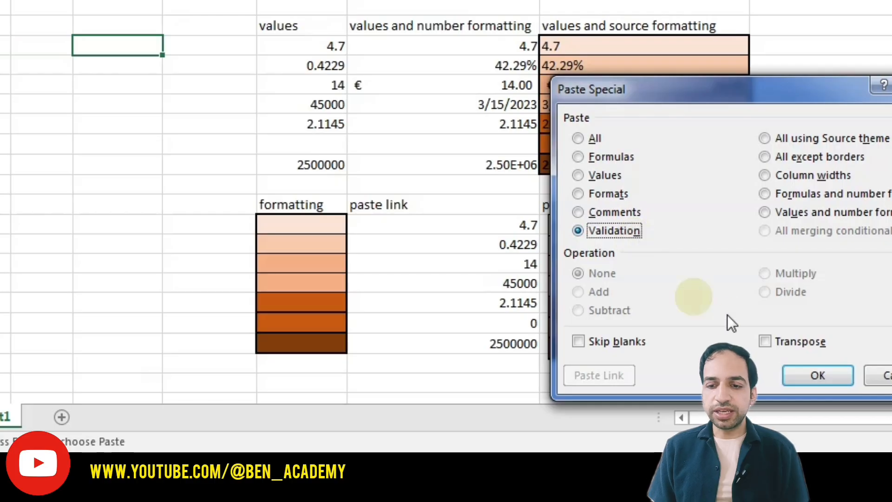
{"action": "left_click", "coordinate": [818, 373]}
Step: Check the validation drop-down list in D19 and undo the validation paste
{"action": "left_click", "coordinate": [149, 137]}
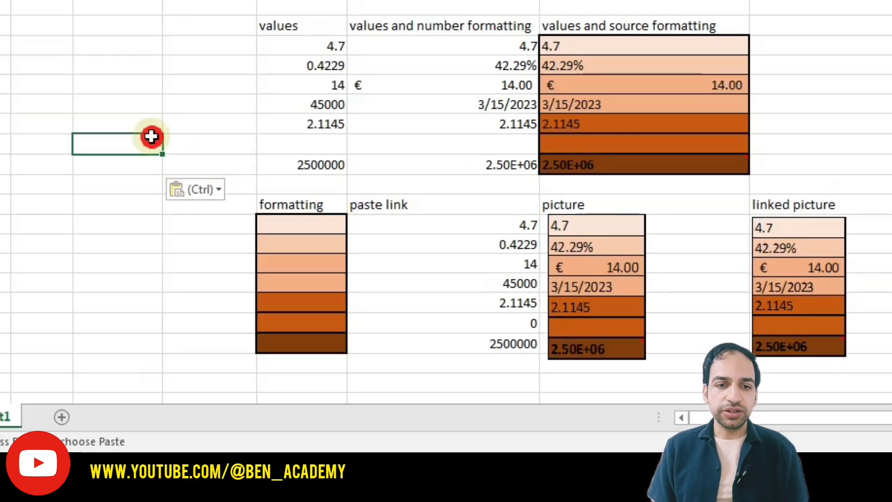
{"action": "left_click", "coordinate": [144, 123]}
{"action": "left_click", "coordinate": [171, 124]}
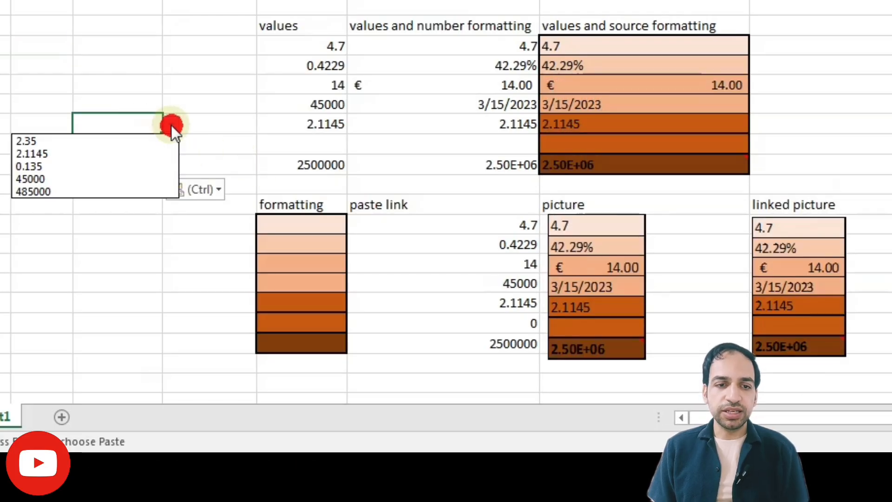
{"action": "left_click", "coordinate": [171, 124]}
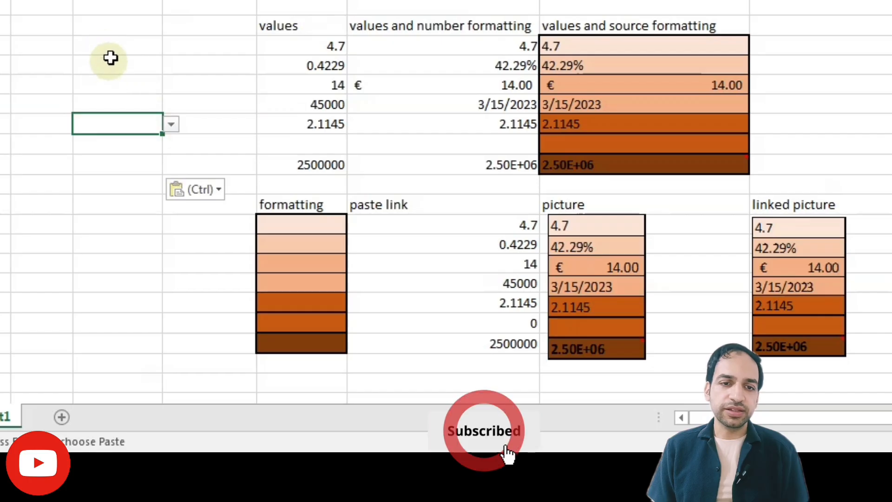
{"action": "key", "text": "ctrl"}
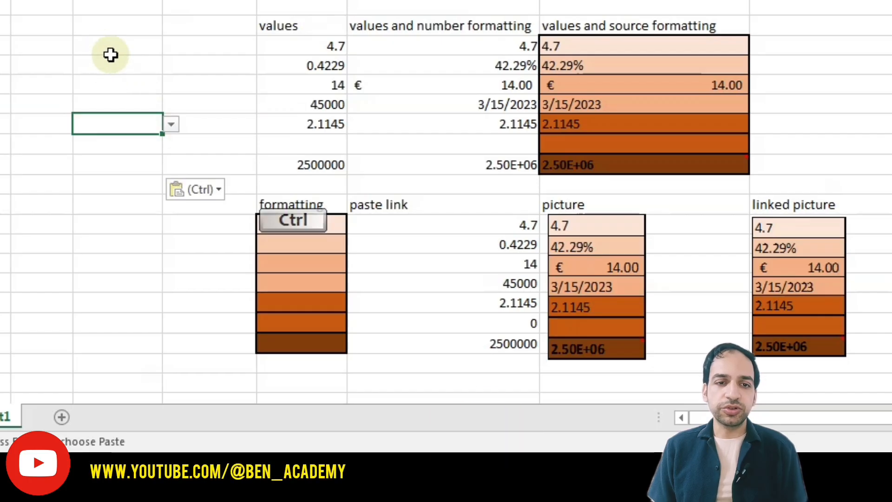
{"action": "key", "text": "ctrl+z"}
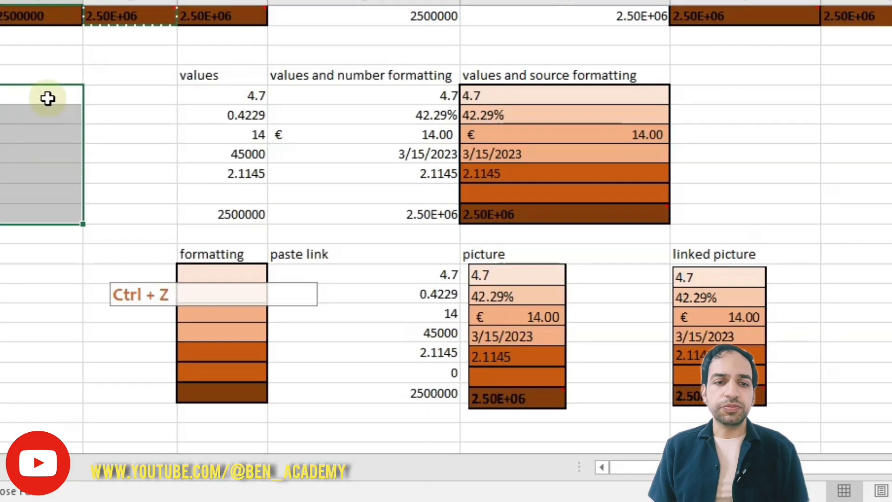
Step: Go through the All using Source theme, All except borders and Column widths options in Paste Special at D15
{"action": "left_click", "coordinate": [125, 46]}
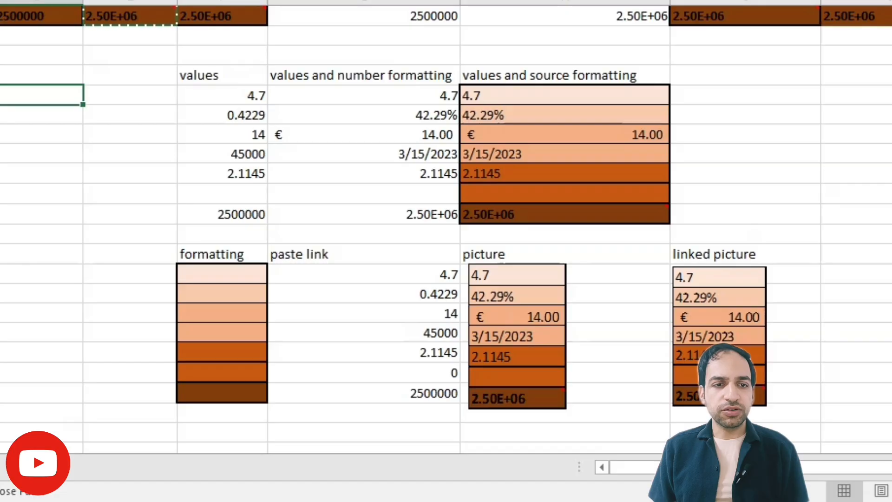
{"action": "key", "text": "ctrl+alt+v"}
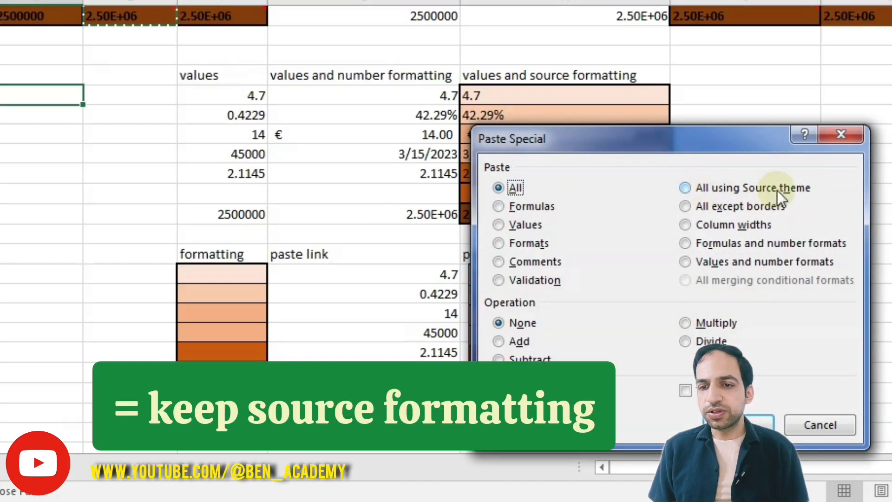
{"action": "left_click", "coordinate": [720, 188]}
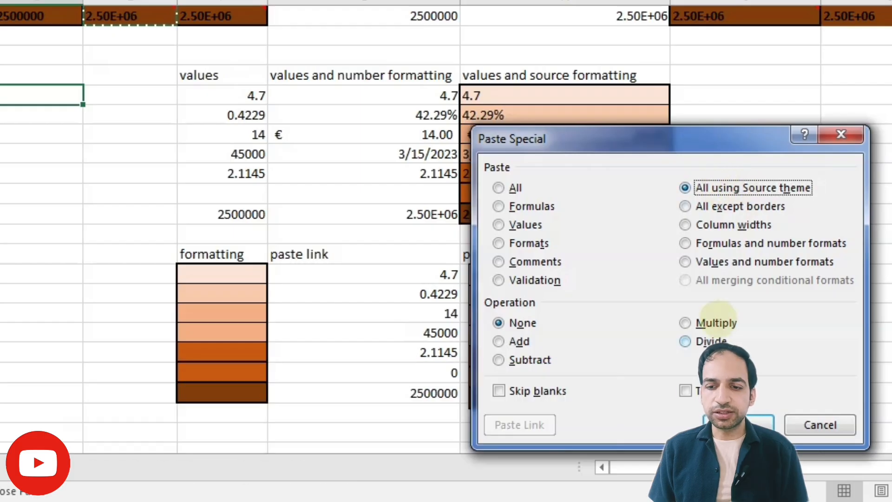
{"action": "left_click", "coordinate": [713, 208]}
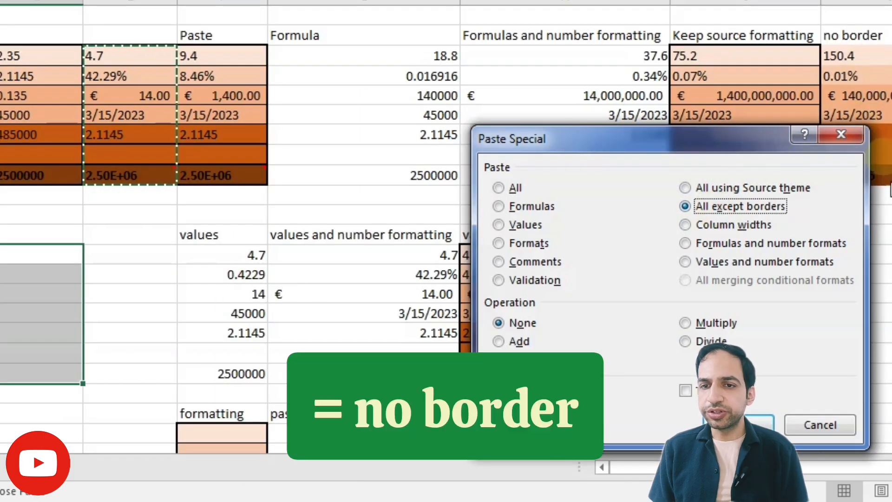
{"action": "left_click", "coordinate": [685, 225]}
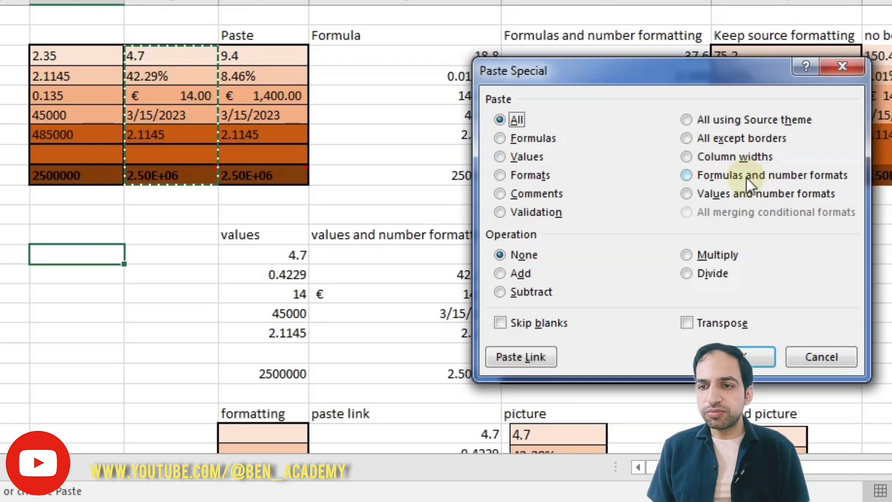
Step: Try the Formulas and number formats and Values and number formats paste options at D15, and undo the paste
{"action": "left_click", "coordinate": [746, 177]}
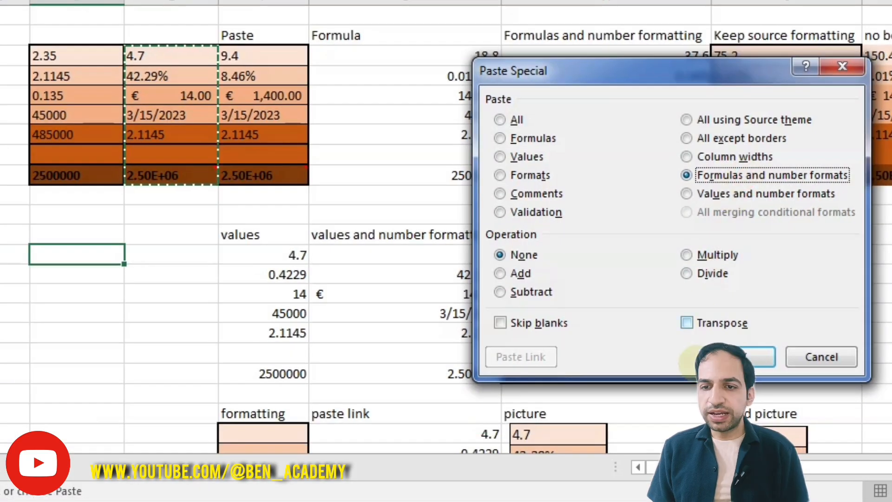
{"action": "left_click", "coordinate": [688, 189]}
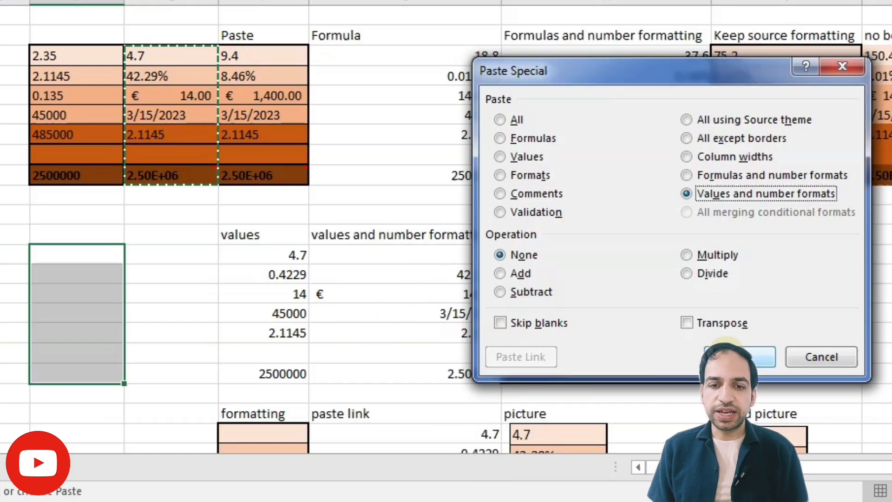
{"action": "left_click", "coordinate": [726, 355]}
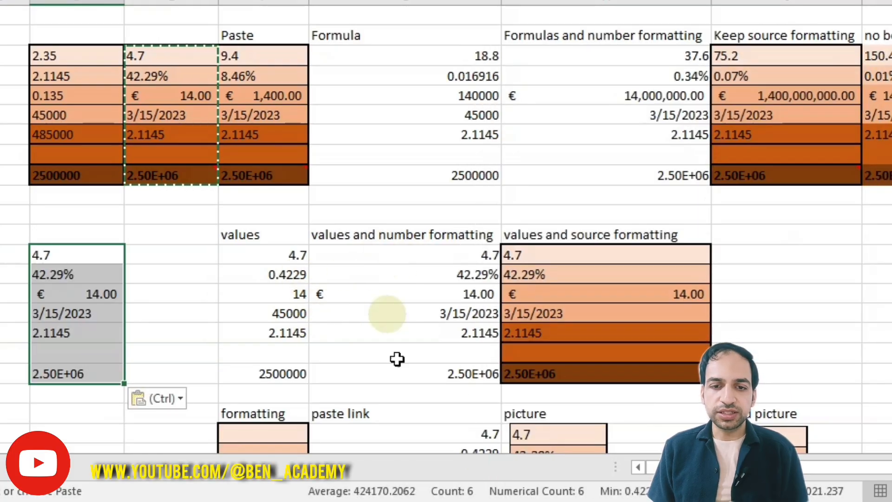
{"action": "key", "text": "ctrl+z"}
Step: Review the Comments, Validation and Column widths options in Paste Special, and close it without pasting
{"action": "key", "text": "ctrl+alt+v"}
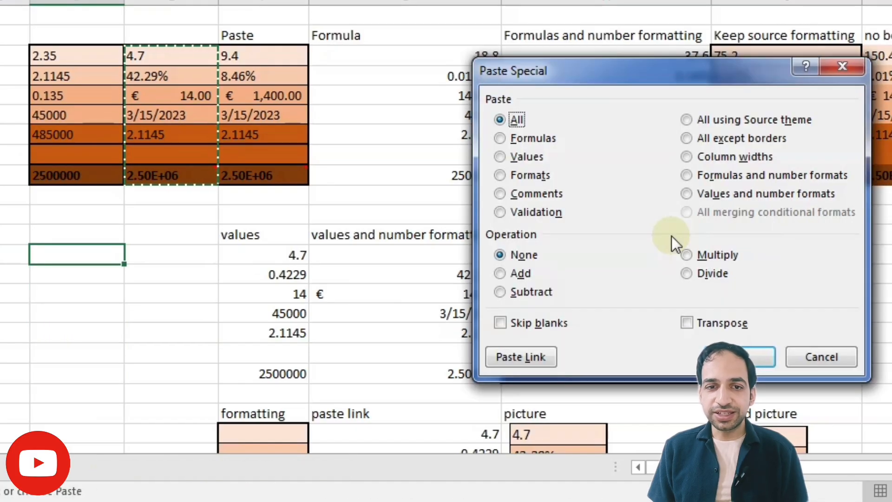
{"action": "left_click", "coordinate": [541, 197]}
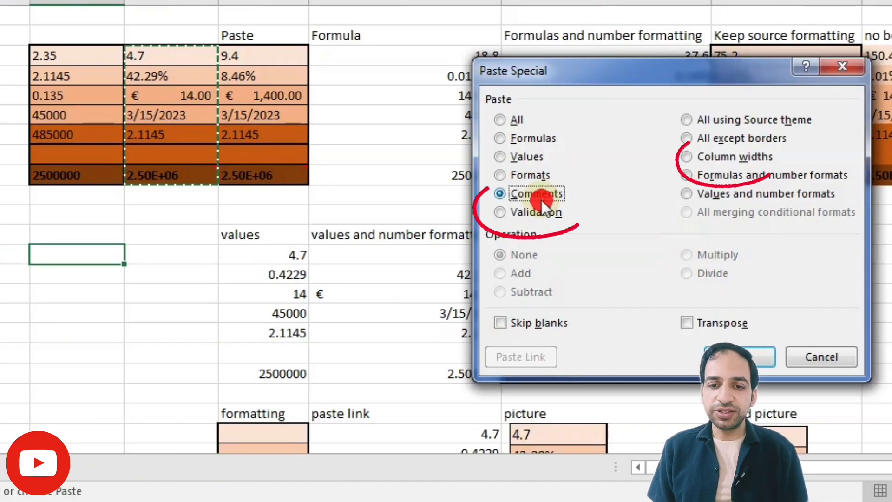
{"action": "left_click", "coordinate": [536, 212]}
{"action": "left_click", "coordinate": [687, 157]}
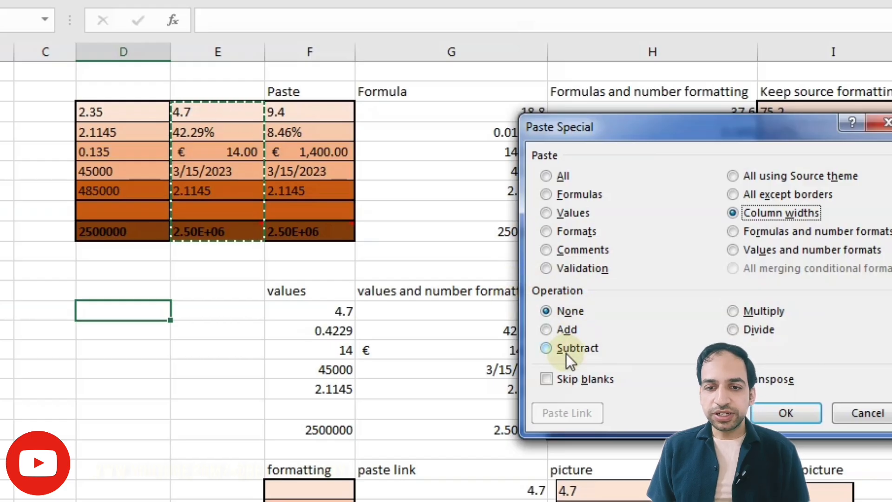
{"action": "left_click", "coordinate": [860, 412]}
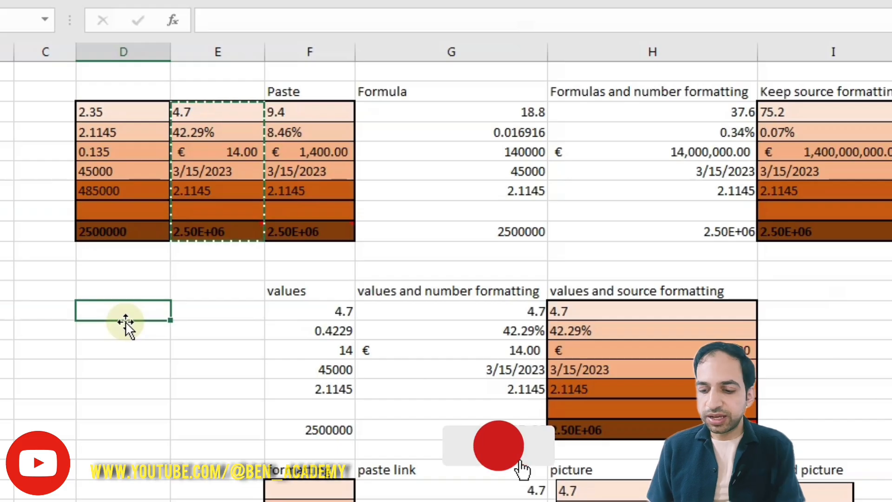
Step: Enter the numbers 2, 5, 4, 6, 7, 89 and 6 in cells D15 to D21
{"action": "type", "text": "2"}
{"action": "key", "text": "Return"}
{"action": "type", "text": "5"}
{"action": "key", "text": "Return"}
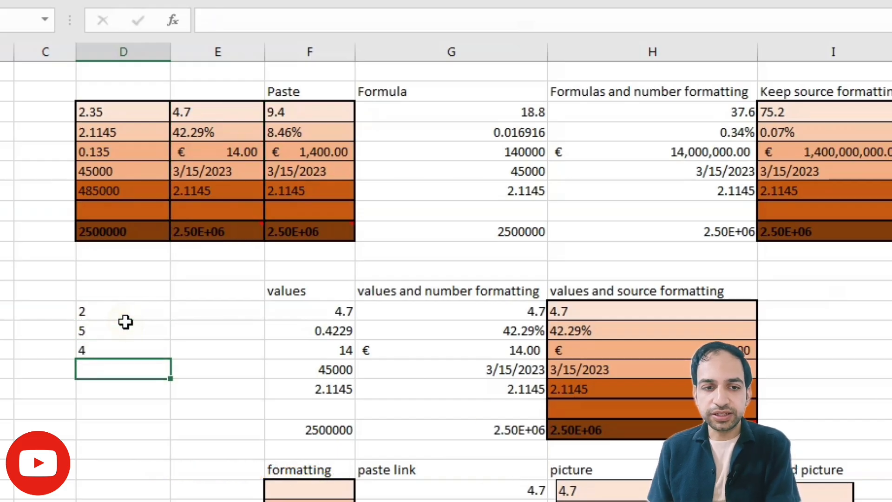
{"action": "type", "text": "6"}
{"action": "key", "text": "Return"}
{"action": "type", "text": "7"}
{"action": "key", "text": "Return"}
{"action": "type", "text": "89"}
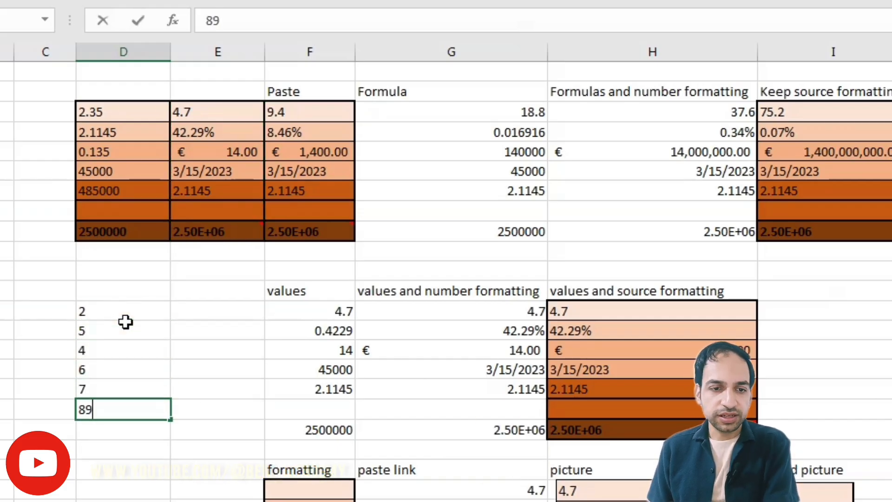
{"action": "key", "text": "Return"}
{"action": "type", "text": "6"}
{"action": "key", "text": "Return"}
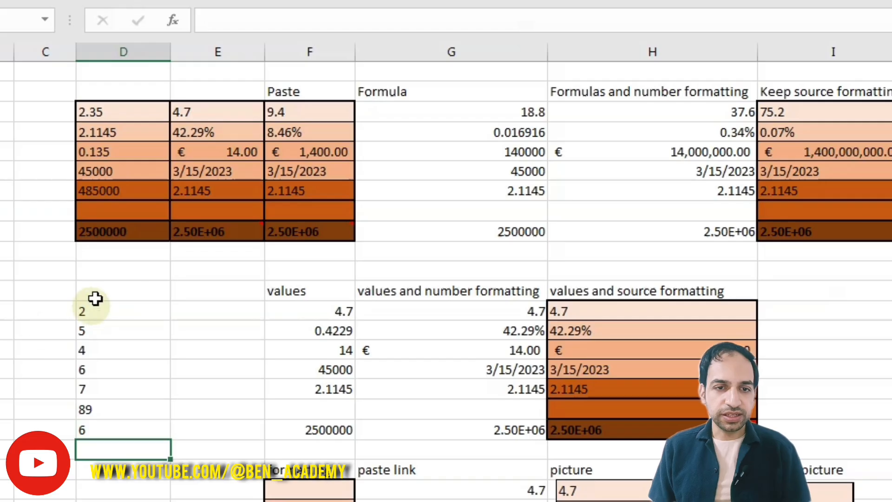
Step: Copy E5:E11 and paste all of it onto D15:D21 with the Paste Special Add operation
{"action": "left_click_drag", "start_coordinate": [203, 110], "coordinate": [205, 226]}
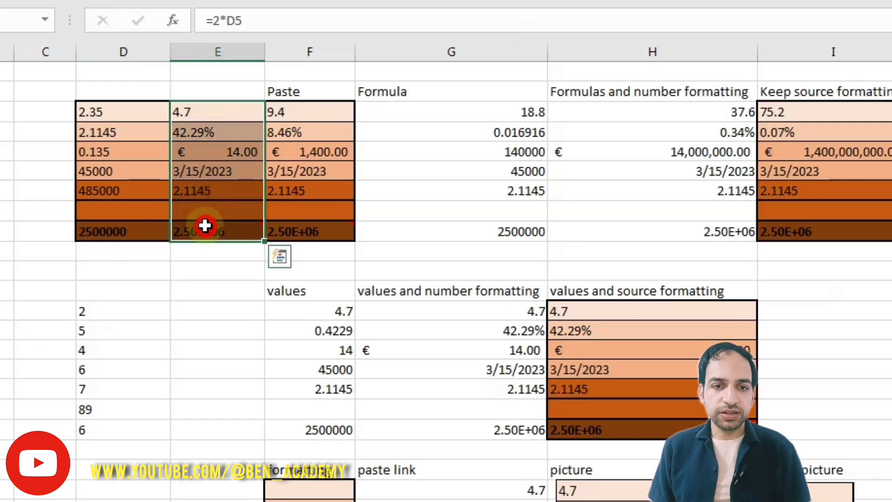
{"action": "key", "text": "ctrl+c"}
{"action": "left_click", "coordinate": [102, 312]}
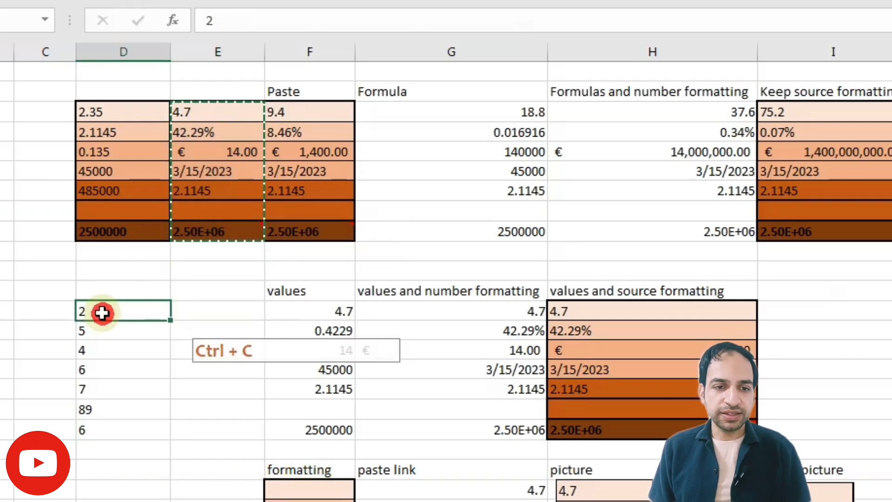
{"action": "left_click_drag", "start_coordinate": [105, 307], "coordinate": [106, 420]}
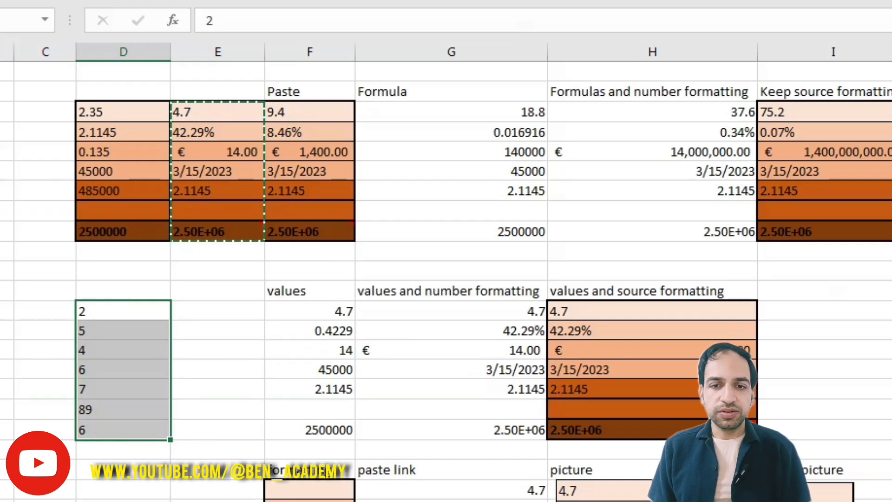
{"action": "key", "text": "ctrl+alt+v"}
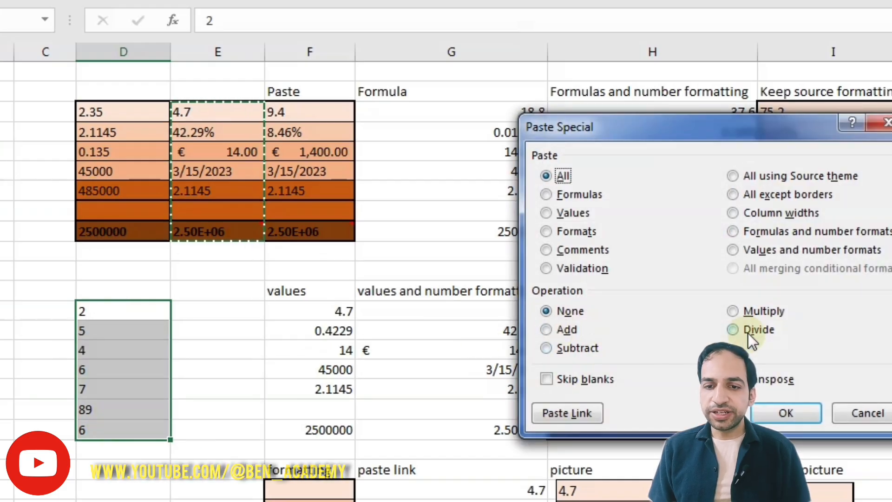
{"action": "left_click", "coordinate": [563, 330]}
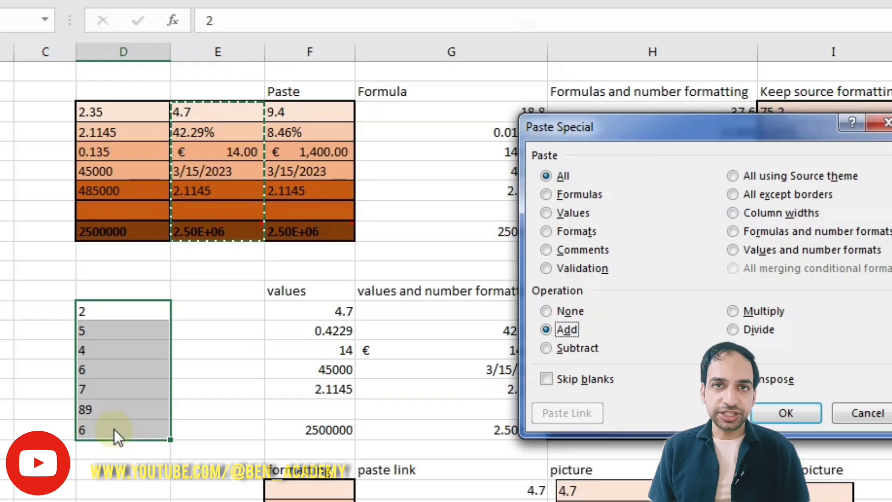
{"action": "left_click", "coordinate": [771, 409]}
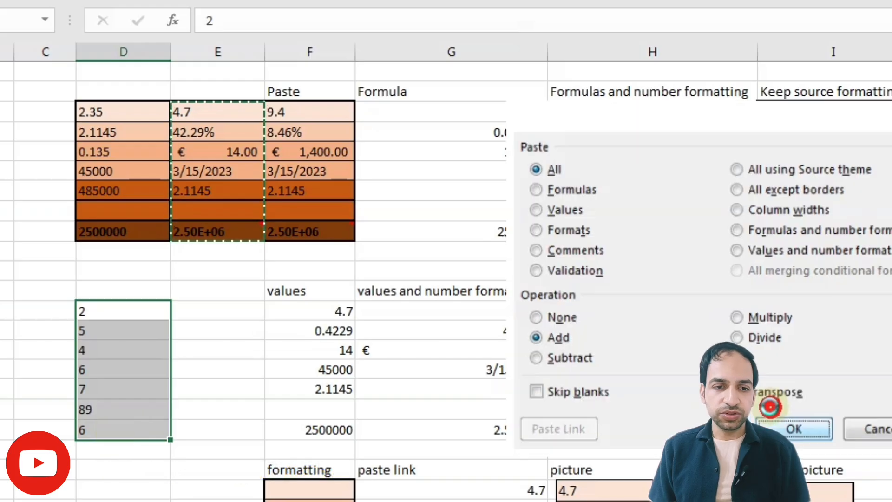
Step: Examine the combined formulas in D15 and D16 and the cells they refer to
{"action": "left_click", "coordinate": [118, 309]}
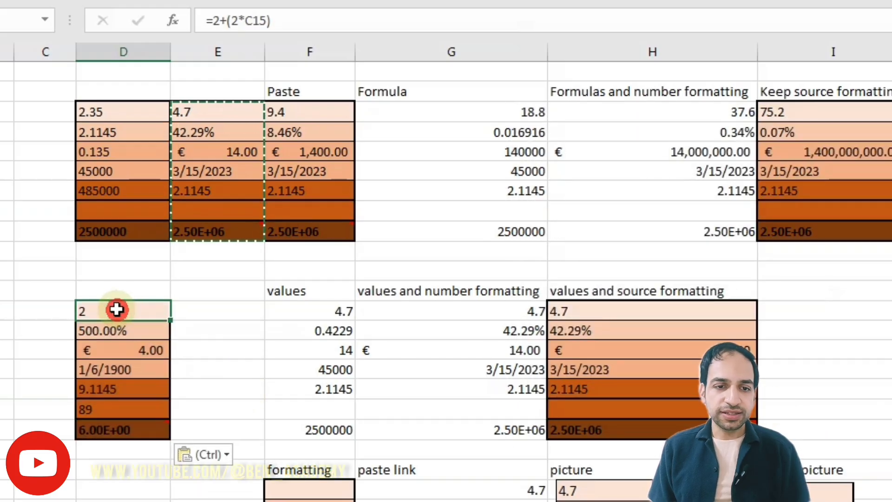
{"action": "left_click", "coordinate": [219, 20]}
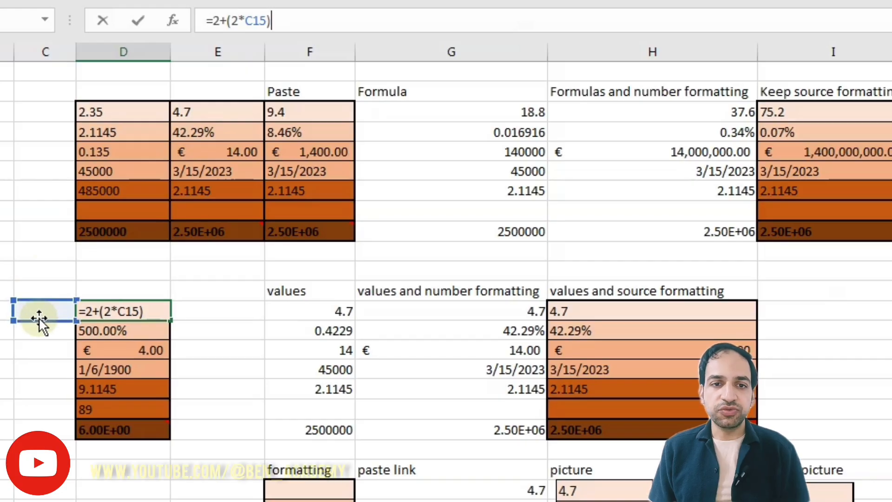
{"action": "key", "text": "Return"}
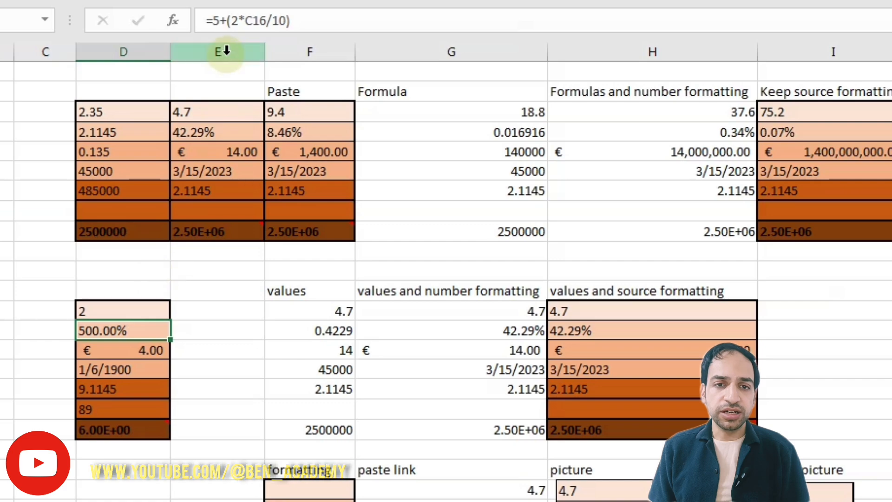
{"action": "left_click", "coordinate": [218, 21]}
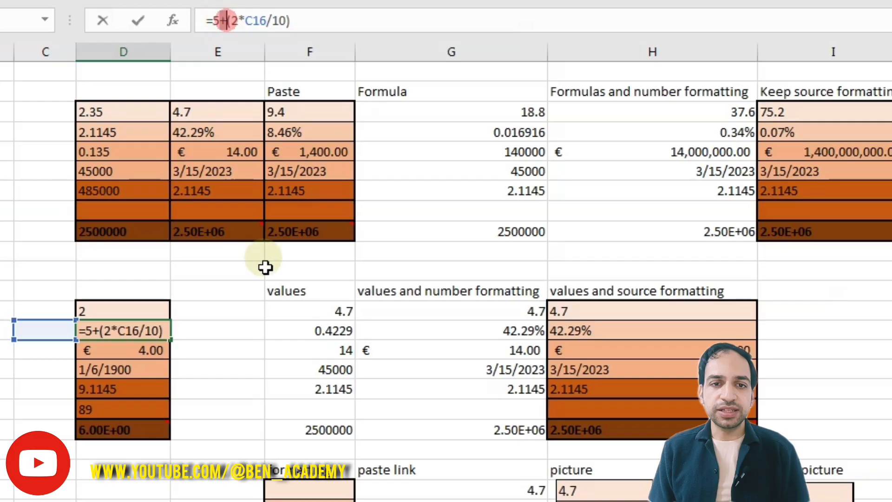
{"action": "key", "text": "Return"}
Step: Compare D19 with its source cell E9, and choose 2.1145 from D19's validation list
{"action": "left_click", "coordinate": [140, 388]}
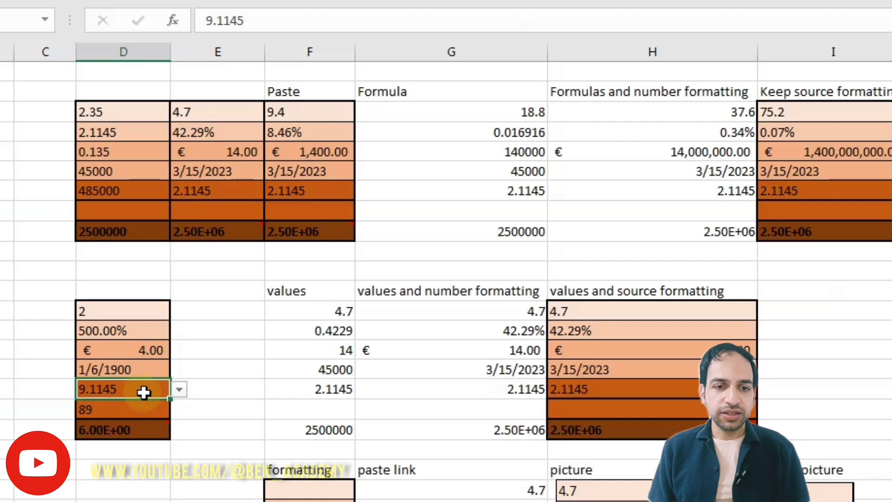
{"action": "left_click", "coordinate": [207, 190]}
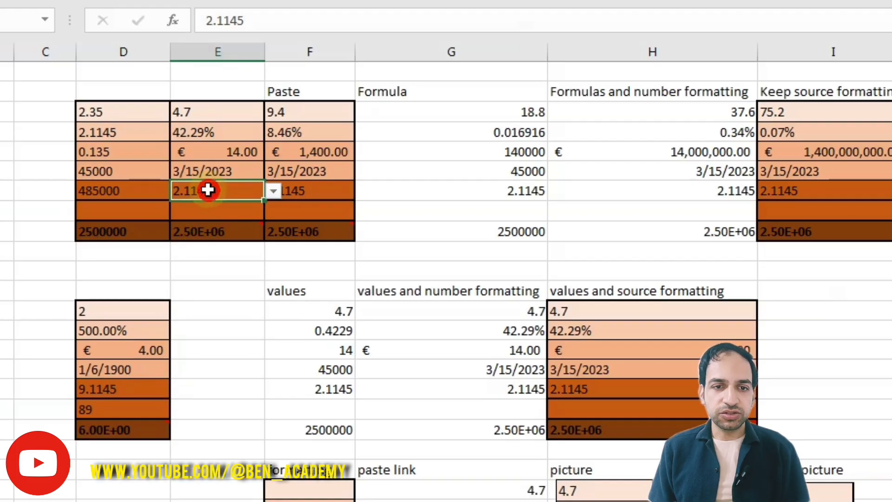
{"action": "left_click", "coordinate": [111, 389]}
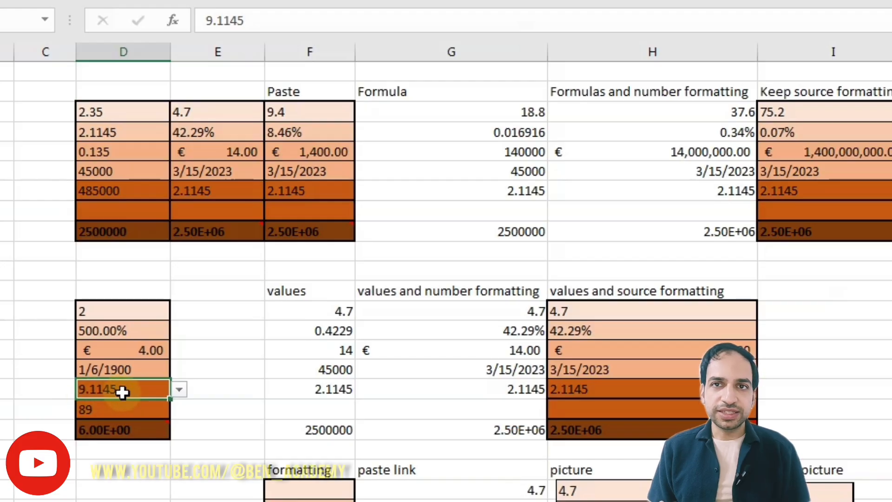
{"action": "left_click", "coordinate": [178, 389]}
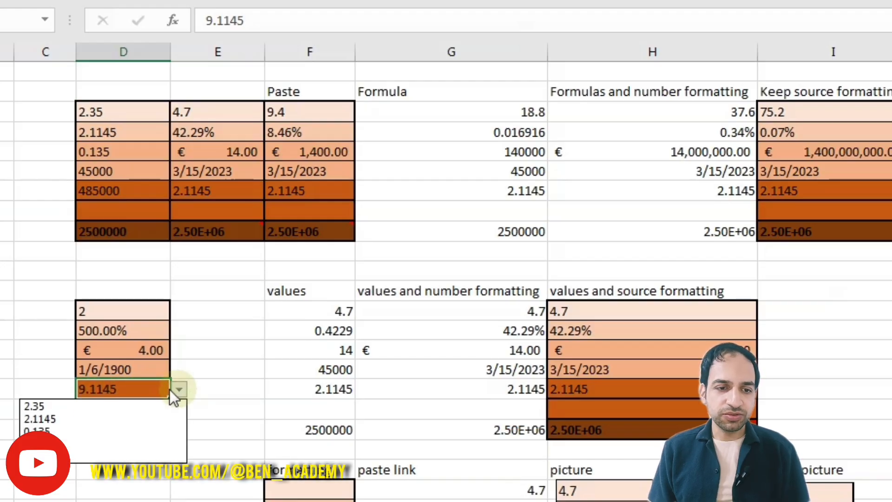
{"action": "left_click", "coordinate": [78, 419]}
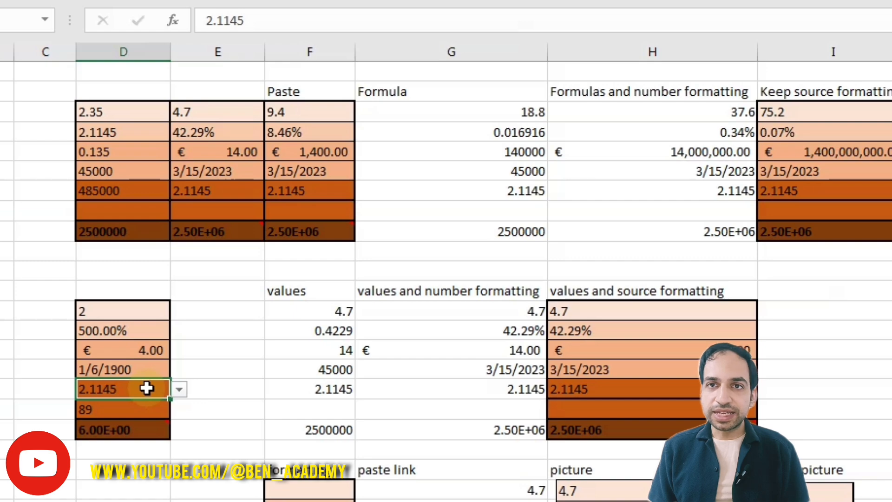
Step: Check the comment on D21 and compare D20 with its source cell E10
{"action": "mouse_move", "coordinate": [140, 429]}
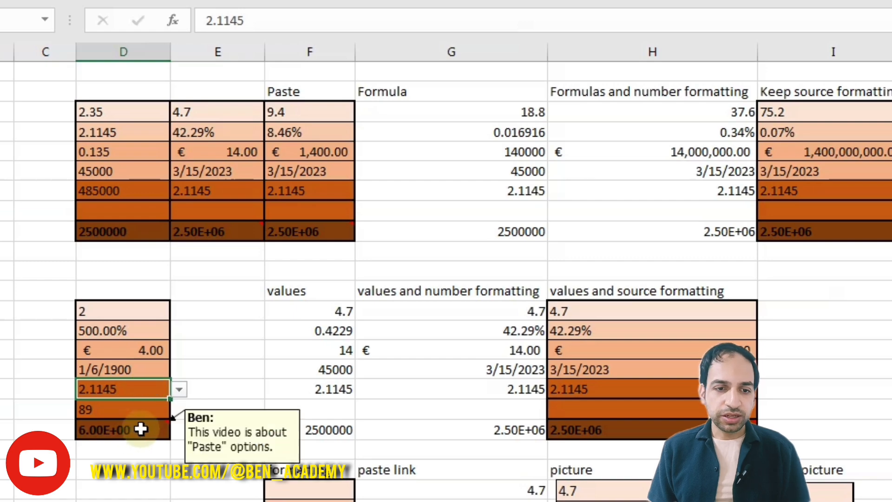
{"action": "left_click", "coordinate": [124, 409]}
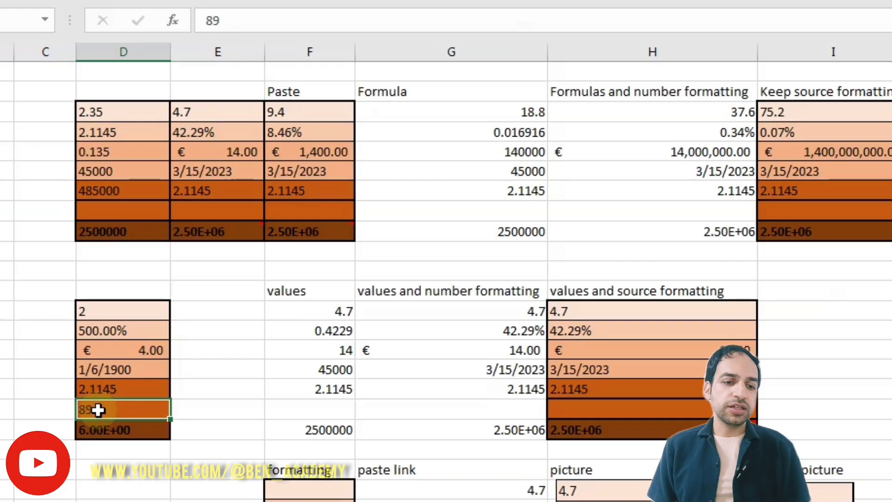
{"action": "left_click", "coordinate": [209, 209]}
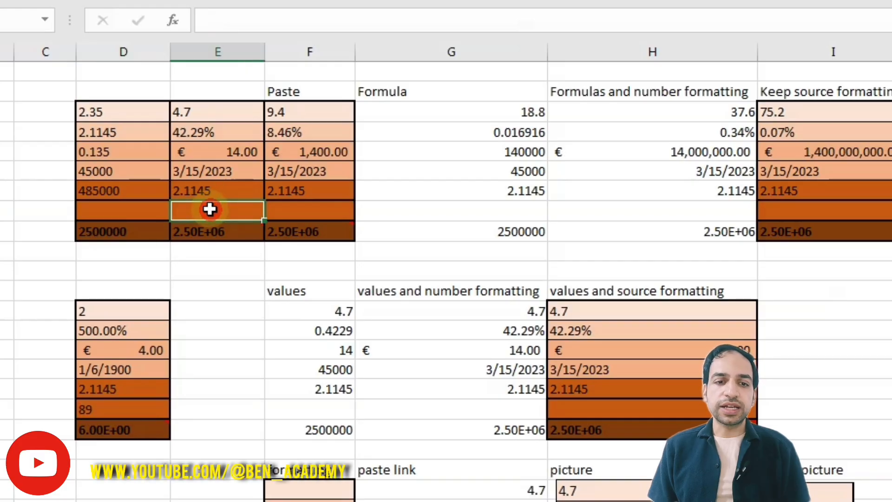
Step: Enter 2, 4, 56, 4, 55, 87 and 22 down cells C15 to C21
{"action": "left_click", "coordinate": [45, 309]}
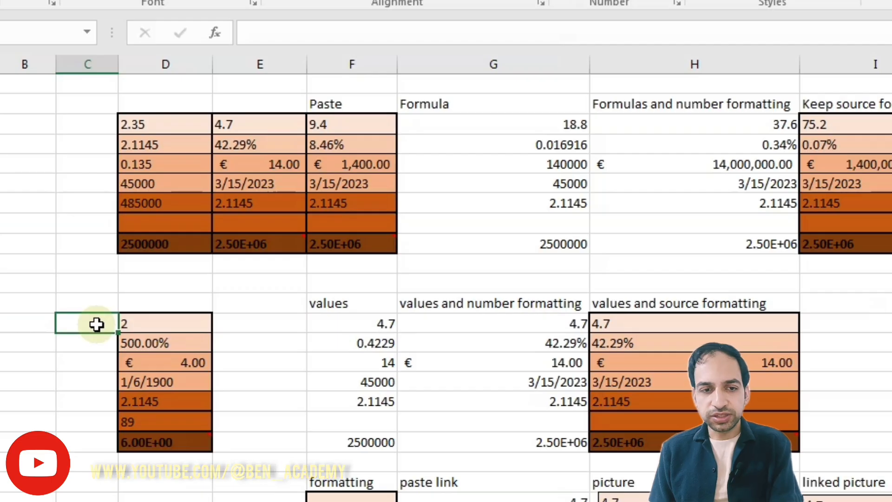
{"action": "type", "text": "2"}
{"action": "key", "text": "Return"}
{"action": "type", "text": "4"}
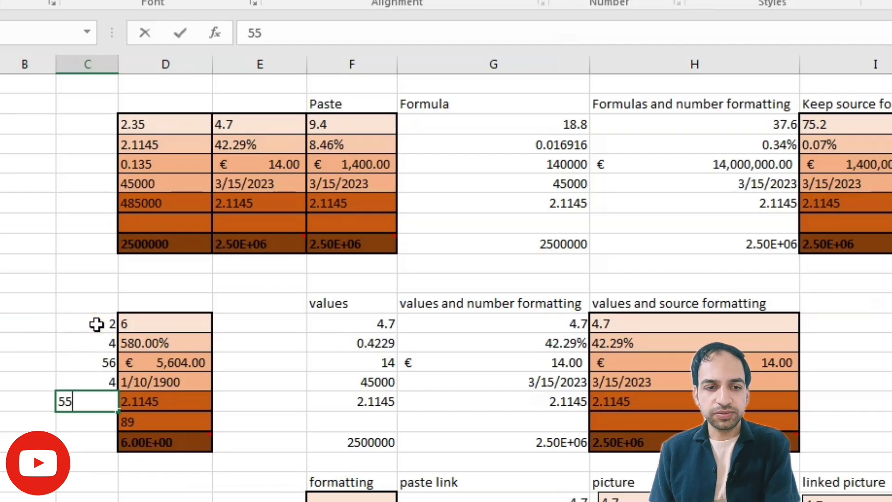
{"action": "type", "text": "22"}
{"action": "key", "text": "Return"}
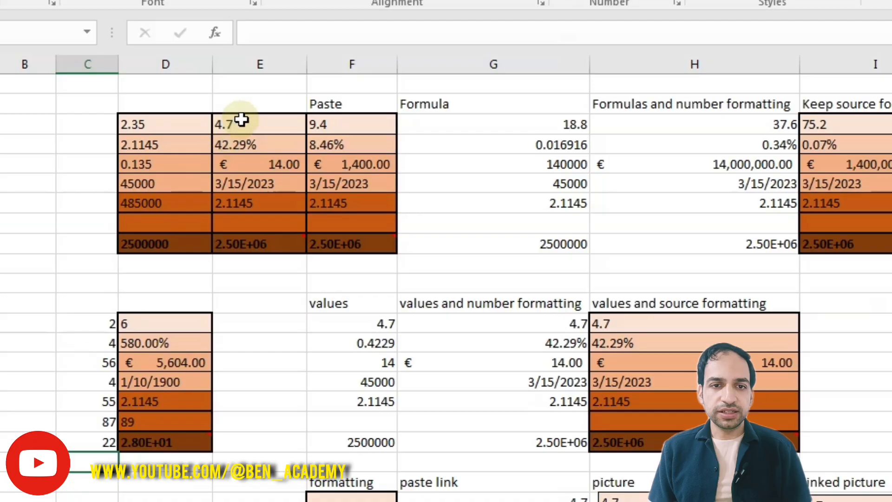
Step: Copy E5:E11, paste all of it onto C15:C21 with the Paste Special Multiply operation, and check the formula in C15
{"action": "left_click_drag", "start_coordinate": [241, 119], "coordinate": [251, 241]}
{"action": "key", "text": "ctrl+c"}
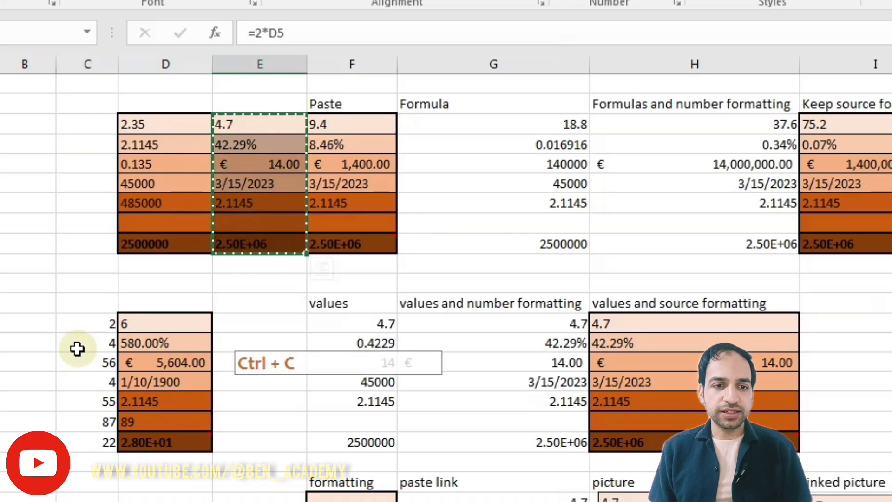
{"action": "left_click", "coordinate": [84, 328]}
{"action": "left_click", "coordinate": [0, 0]}
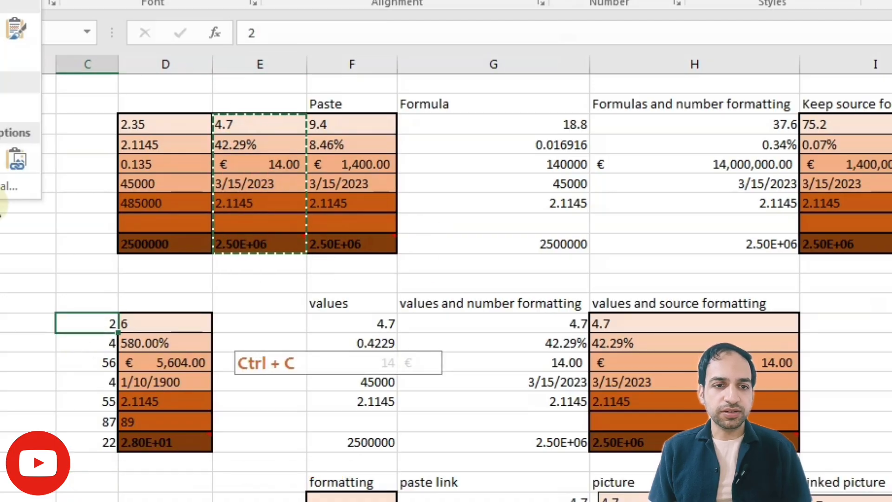
{"action": "left_click", "coordinate": [2, 186]}
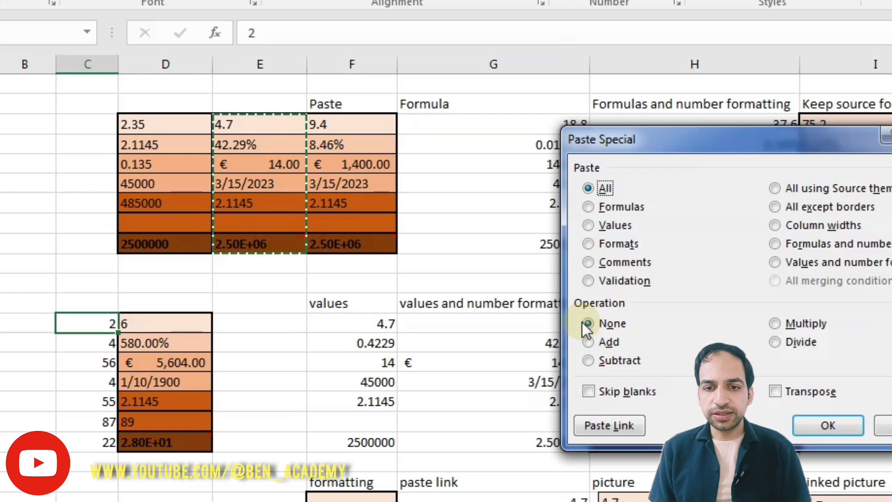
{"action": "left_click", "coordinate": [613, 363]}
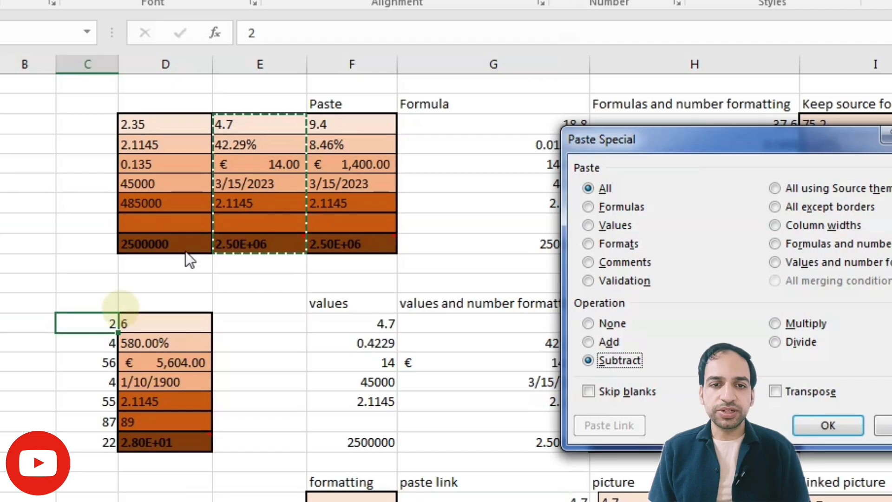
{"action": "left_click", "coordinate": [795, 323]}
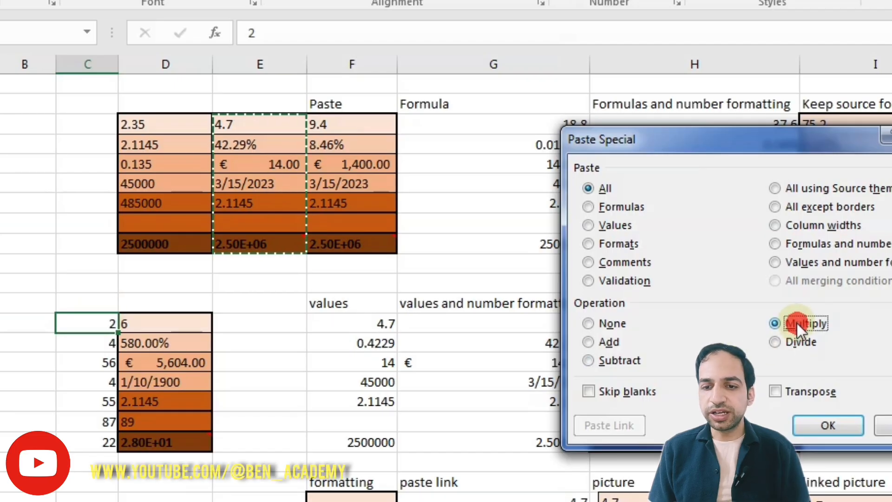
{"action": "left_click", "coordinate": [817, 422]}
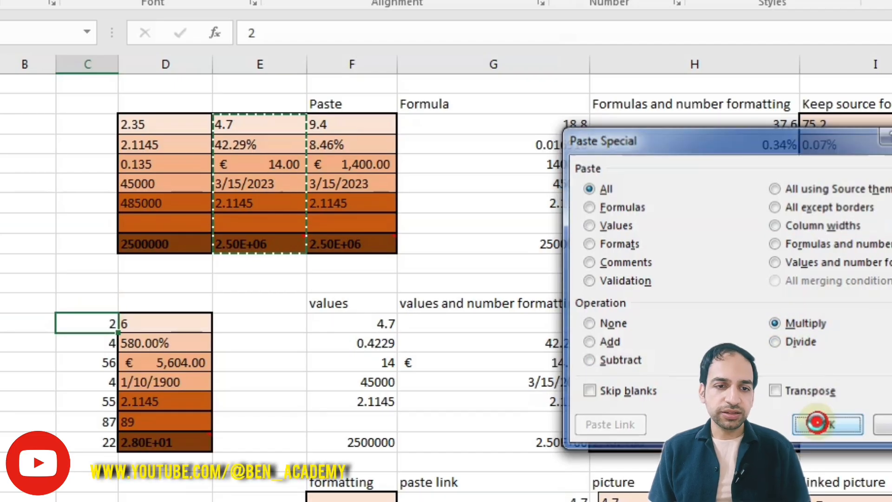
{"action": "left_click", "coordinate": [109, 324]}
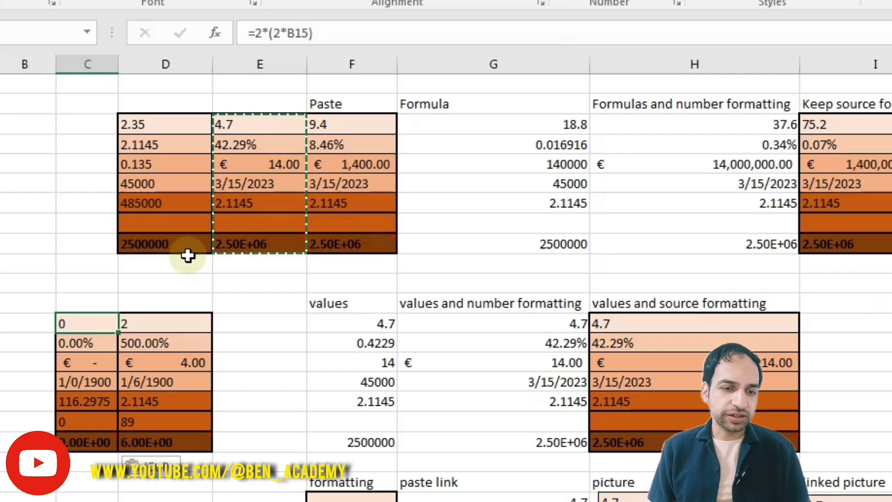
Step: Paste all of the copied range at B15 with Skip blanks enabled and no operation, and check cell B20
{"action": "left_click", "coordinate": [25, 324]}
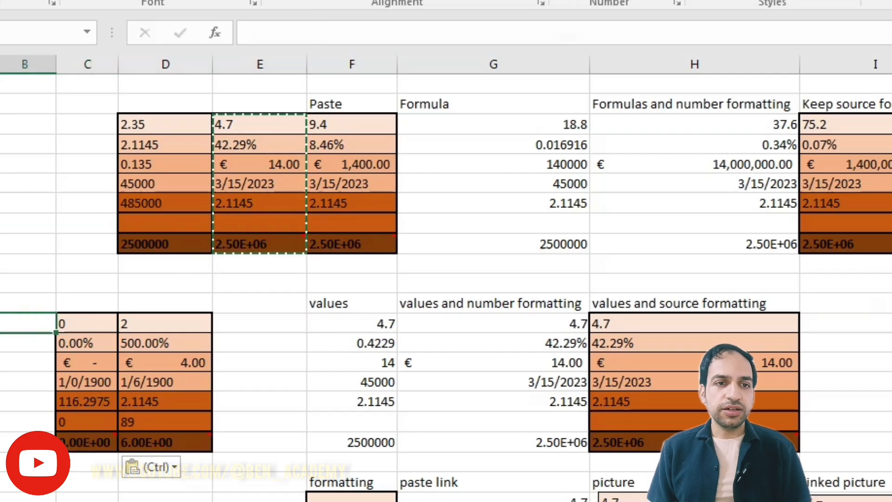
{"action": "left_click", "coordinate": [1, 1]}
{"action": "left_click", "coordinate": [9, 187]}
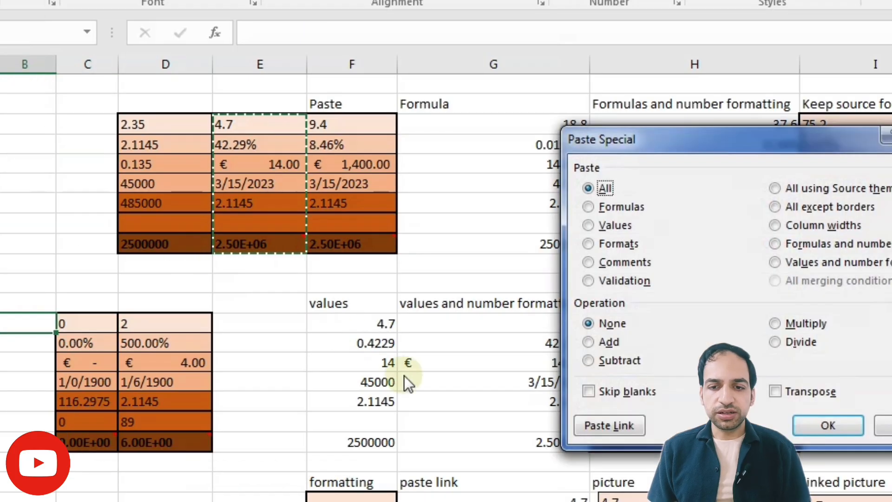
{"action": "left_click", "coordinate": [623, 392]}
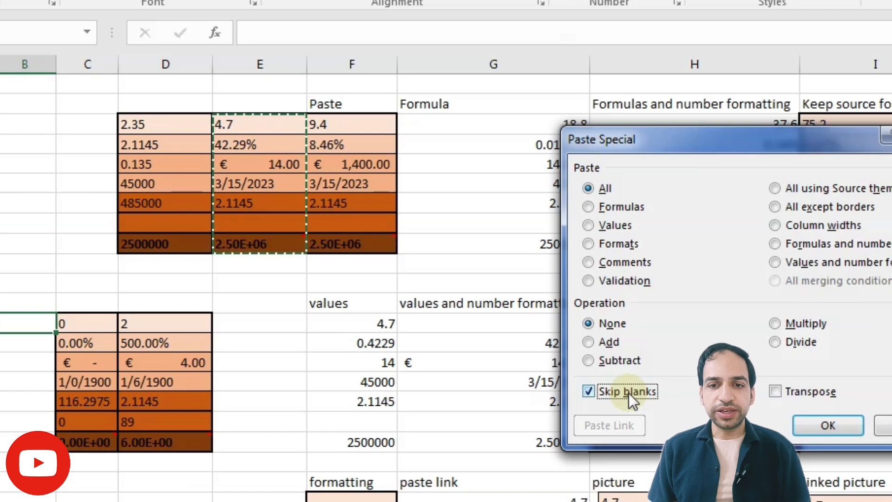
{"action": "left_click", "coordinate": [812, 425]}
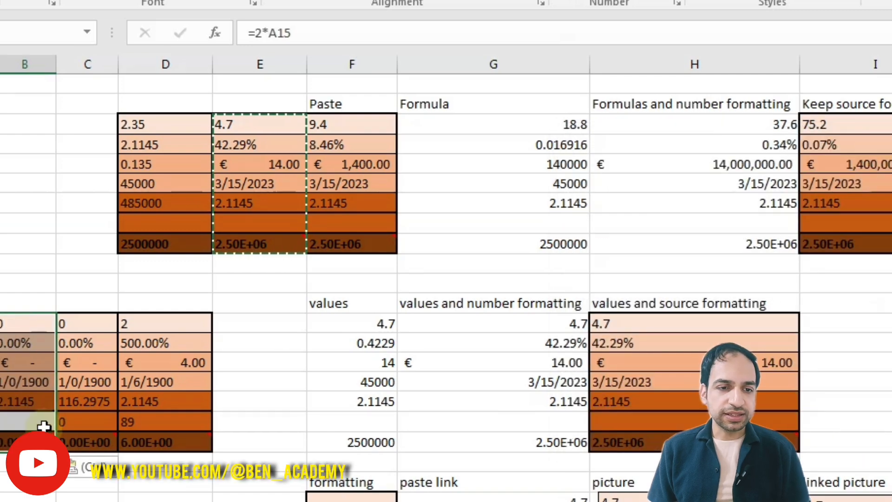
{"action": "left_click", "coordinate": [32, 420]}
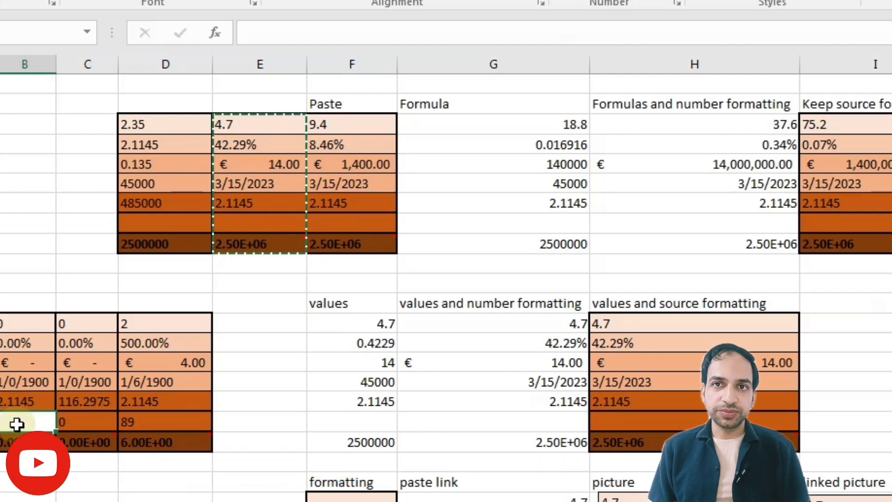
Step: Open Paste Special for the copied range at B20 and choose Column widths
{"action": "key", "text": "ctrl+alt+v"}
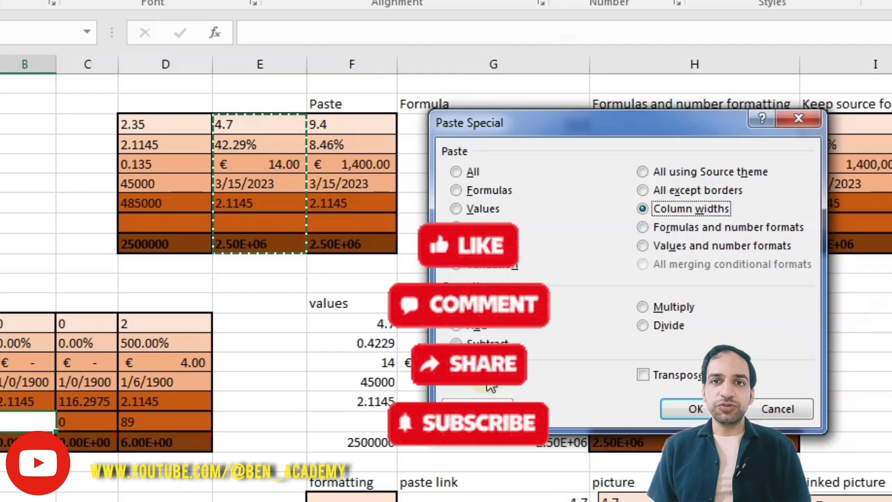